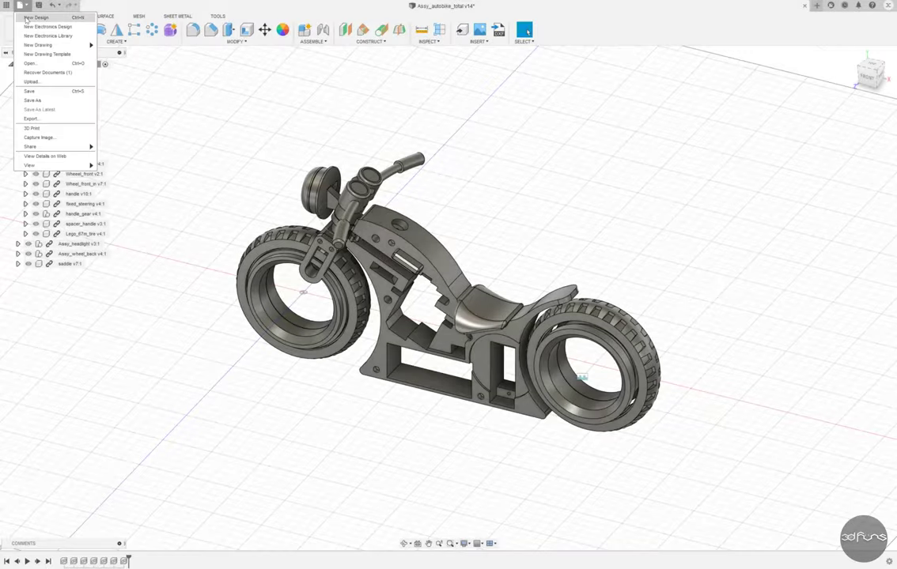
Step: Create a new design saved as cap_fuel and choose Autobike_skel as the derive source
click(36, 18)
key(ctrl+s)
text(cap_fuel)
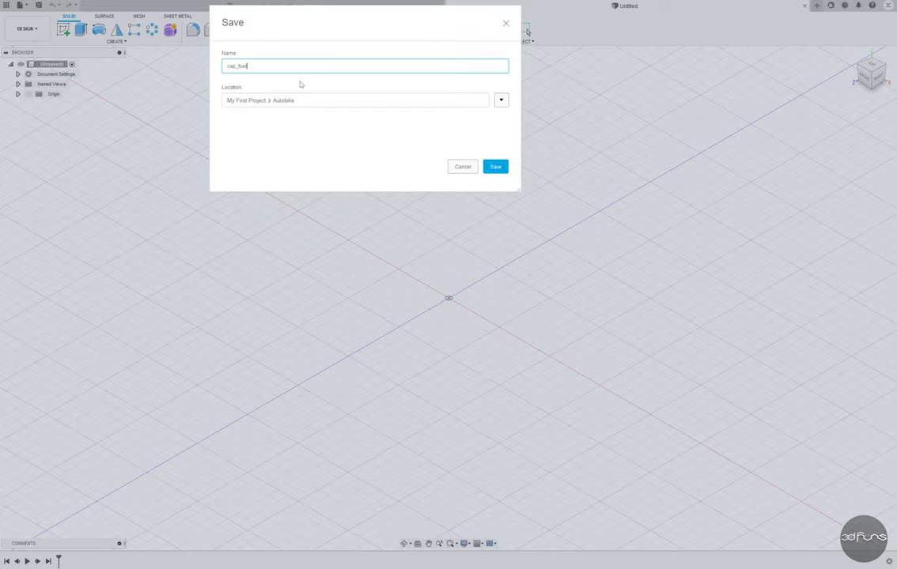
click(495, 165)
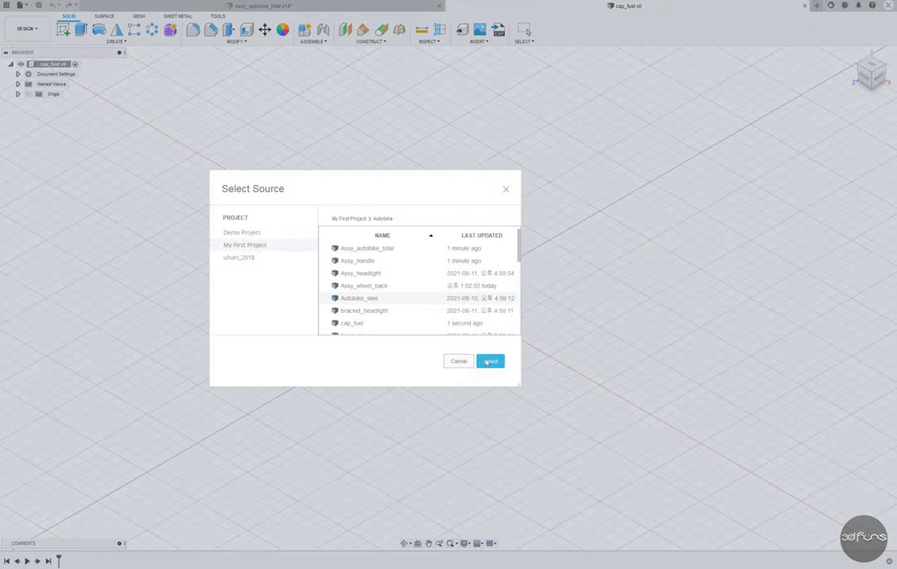
click(486, 362)
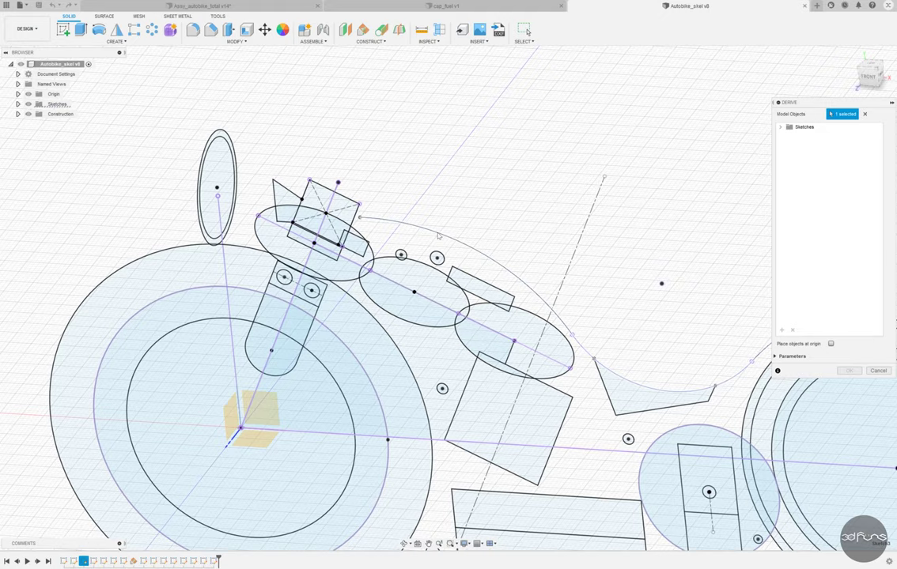
Step: Derive the selected skeleton sketches into cap_fuel, starting and then cancelling an angled plane
click(438, 236)
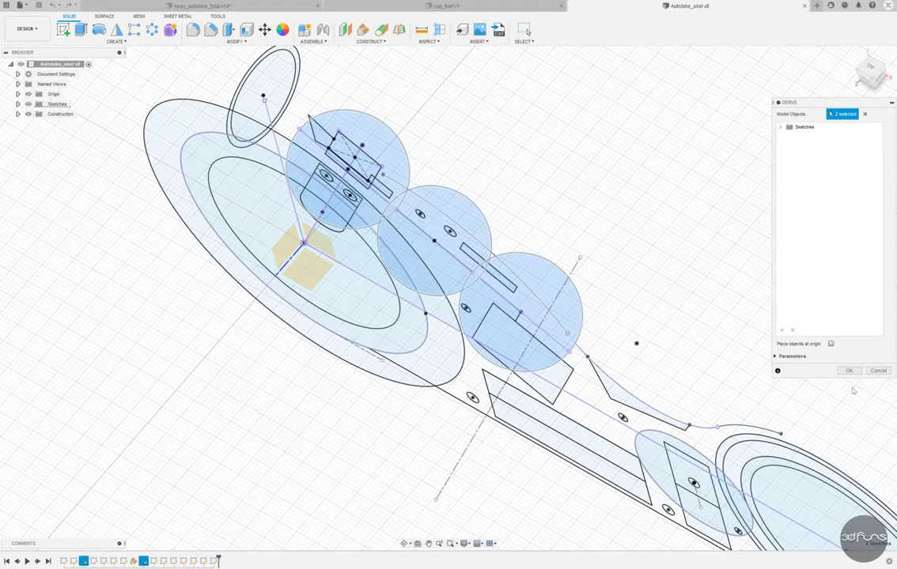
click(848, 371)
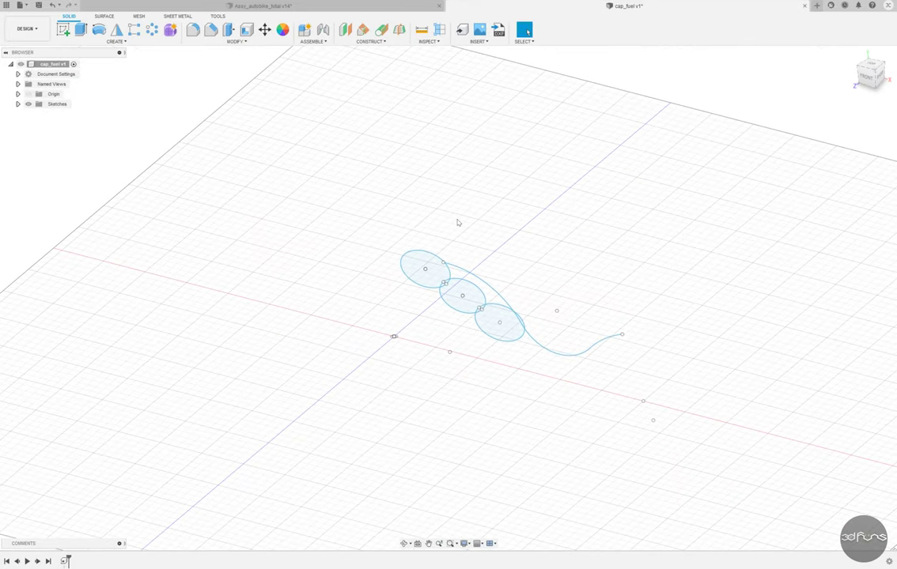
click(351, 41)
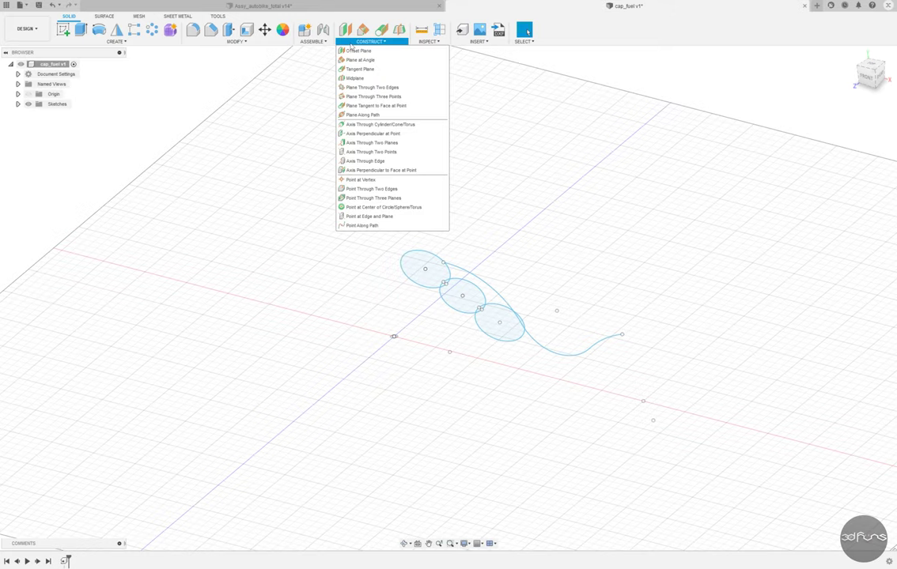
click(352, 59)
scroll(499, 294, up, 4)
shift+middle_drag(498, 294, 500, 259)
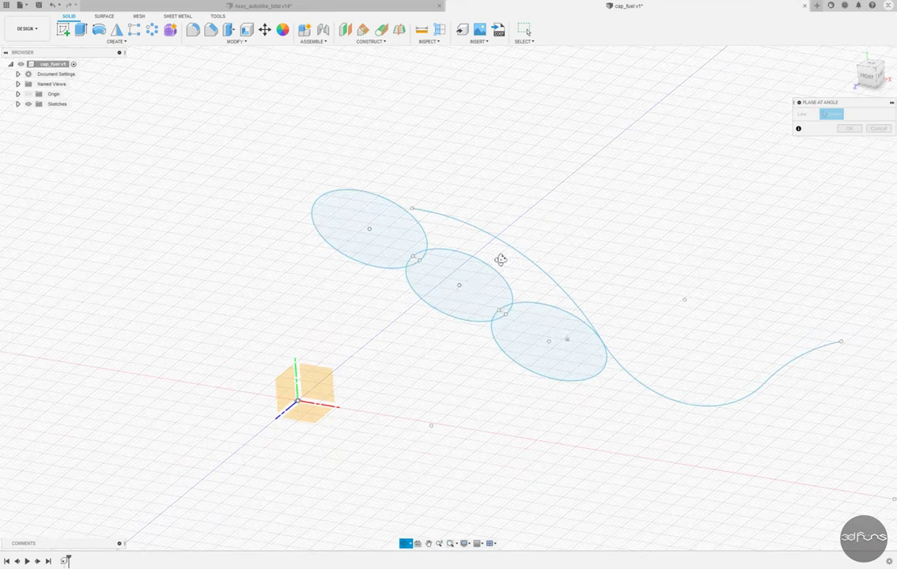
key(Escape)
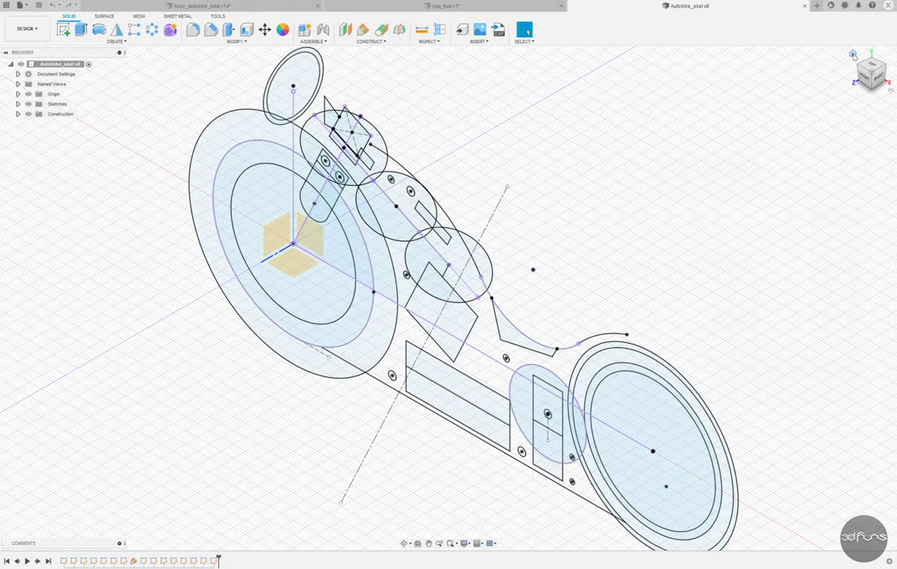
Step: Edit the derive feature to add the small rectangle and the ellipse chain
right_click(64, 561)
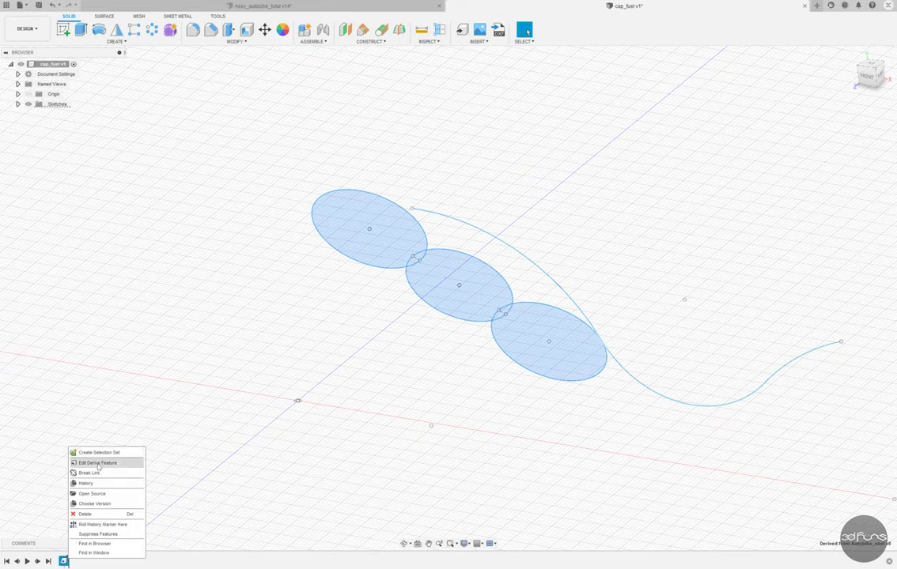
click(98, 464)
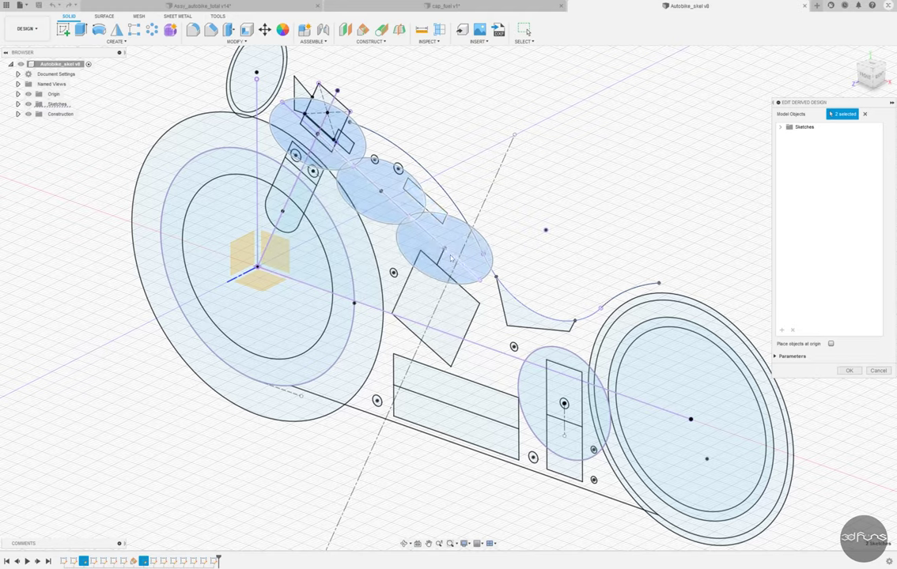
shift+middle_drag(451, 258, 615, 208)
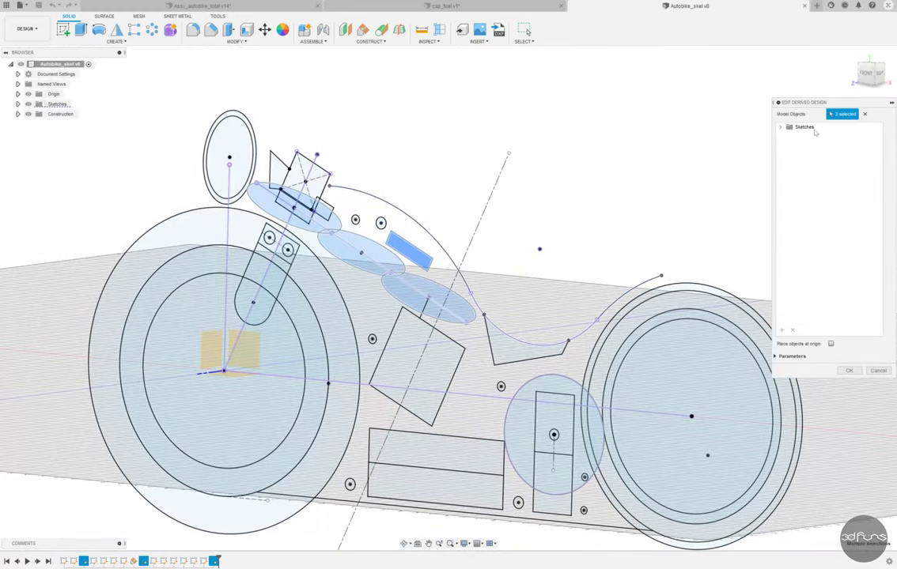
scroll(391, 222, up, 3)
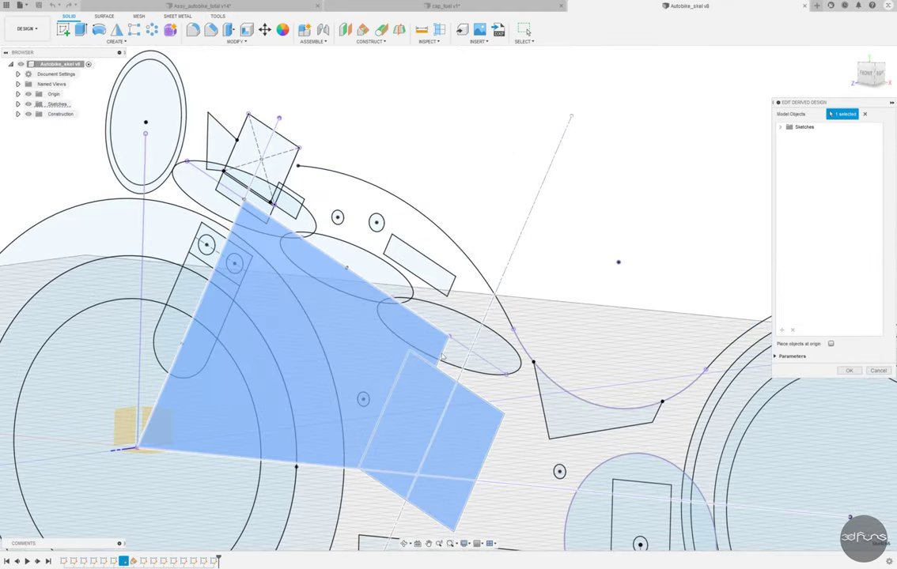
click(419, 265)
click(475, 340)
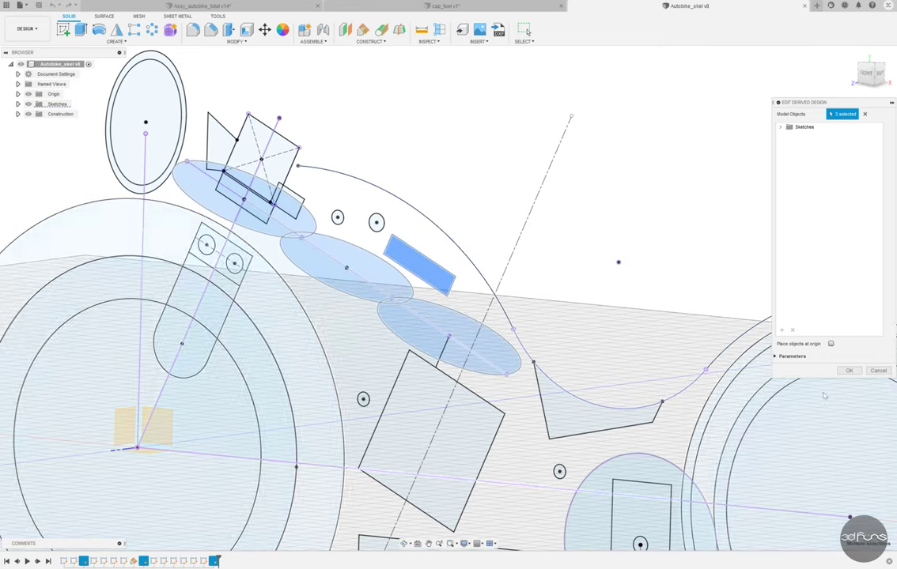
click(848, 370)
Step: Add a construction plane at 80° through the line along the ellipses
click(371, 41)
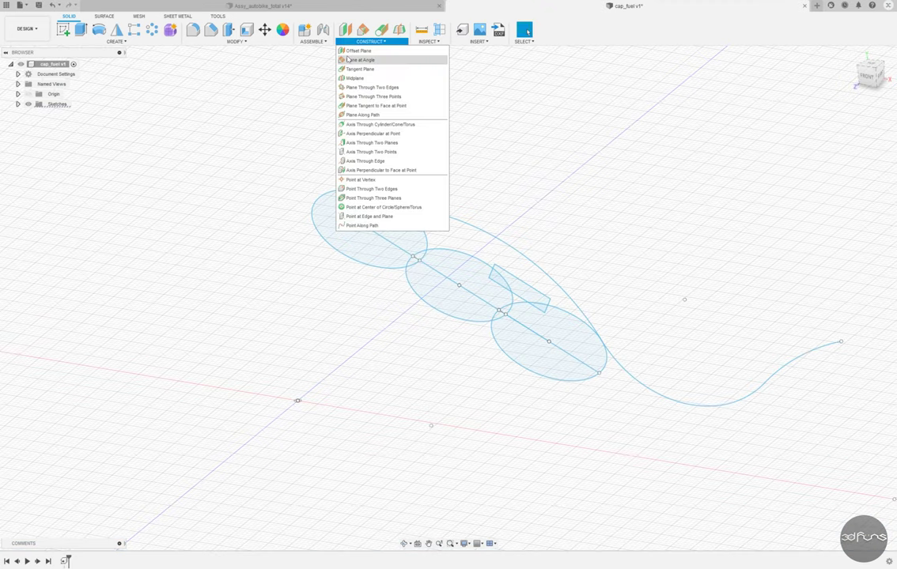
click(348, 59)
click(474, 295)
shift+middle_drag(461, 314, 478, 286)
drag(478, 286, 502, 311)
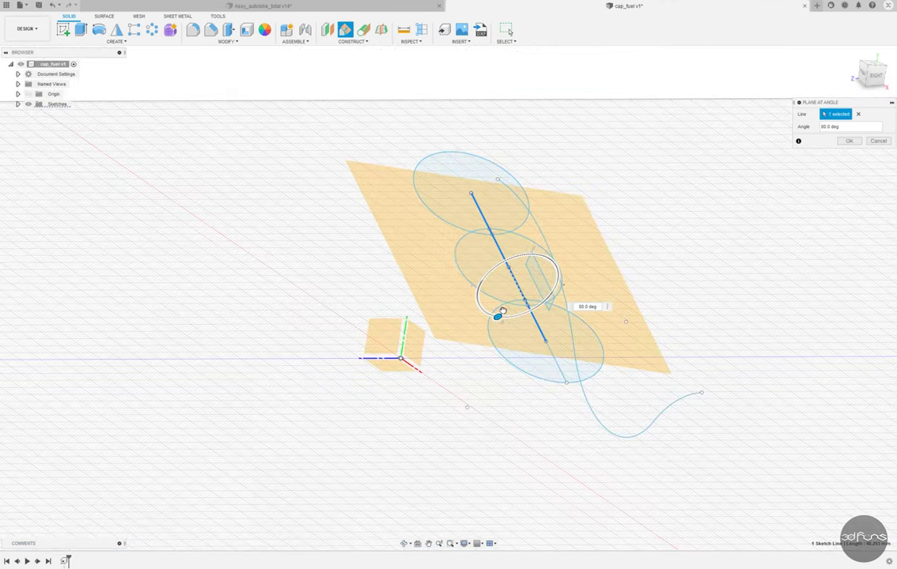
key(Return)
mouse_move(741, 200)
shift+middle_down()
mouse_move(564, 202)
mouse_move(567, 190)
shift+middle_up()
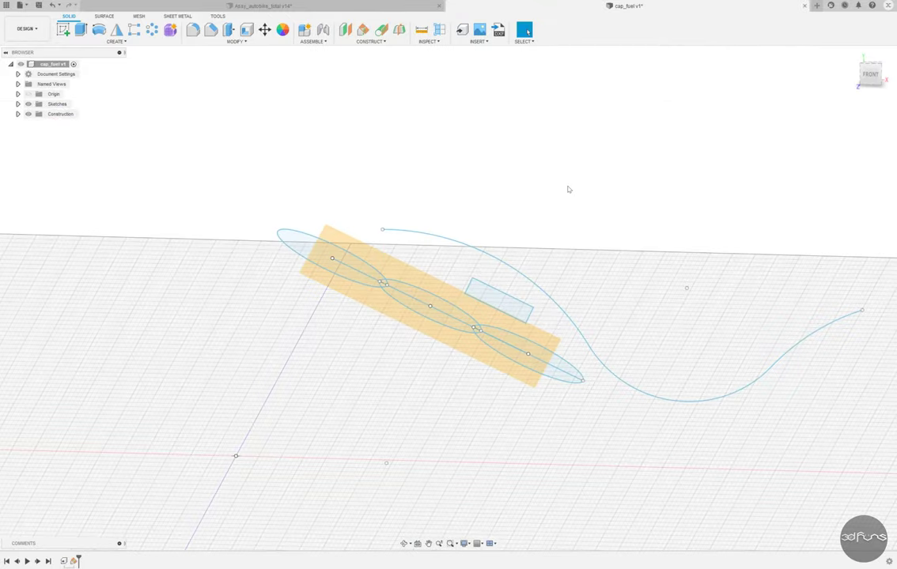
Step: Add a plane offset 12 mm from the angled plane and start a new sketch
key(o)
click(371, 291)
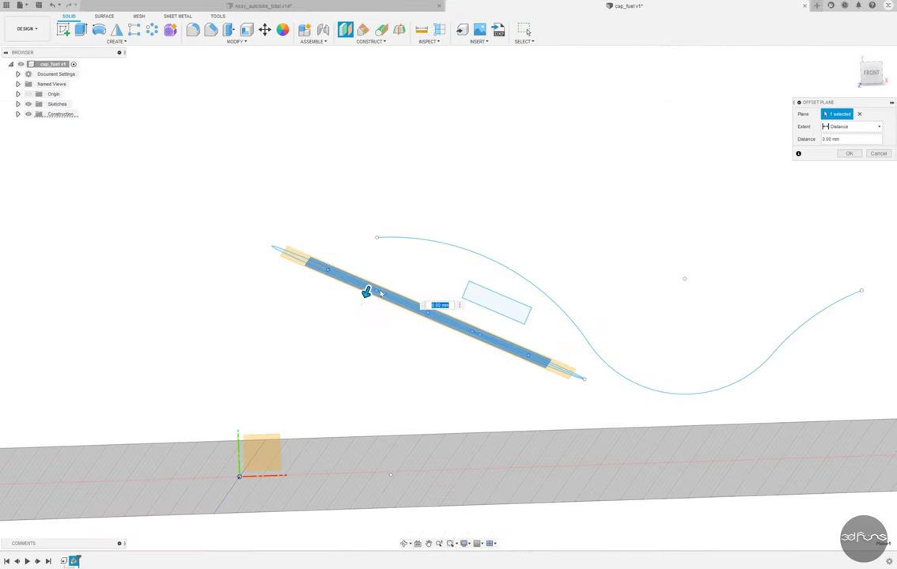
drag(366, 292, 391, 231)
key(Return)
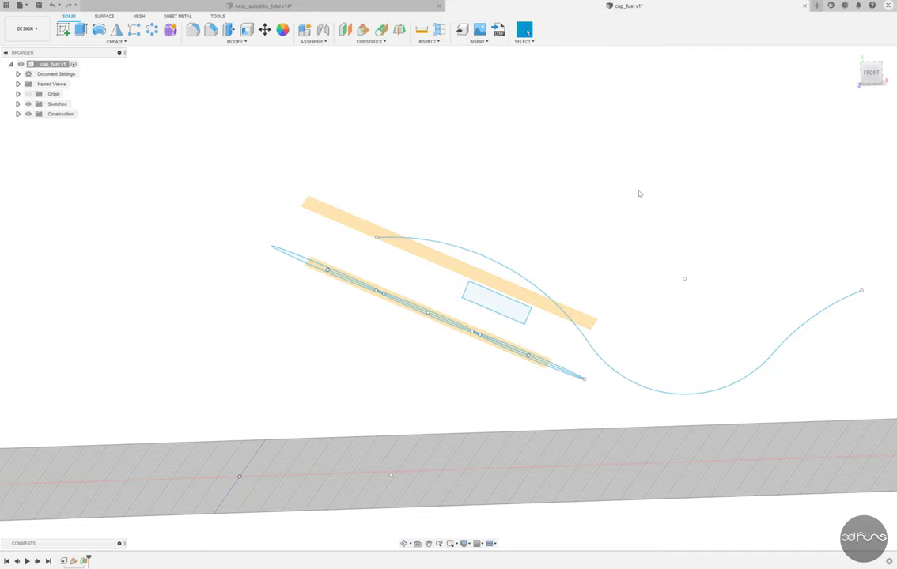
shift+middle_drag(639, 194, 491, 198)
click(63, 30)
Step: Sketch a small circle centred at the origin on the construction plane
click(427, 238)
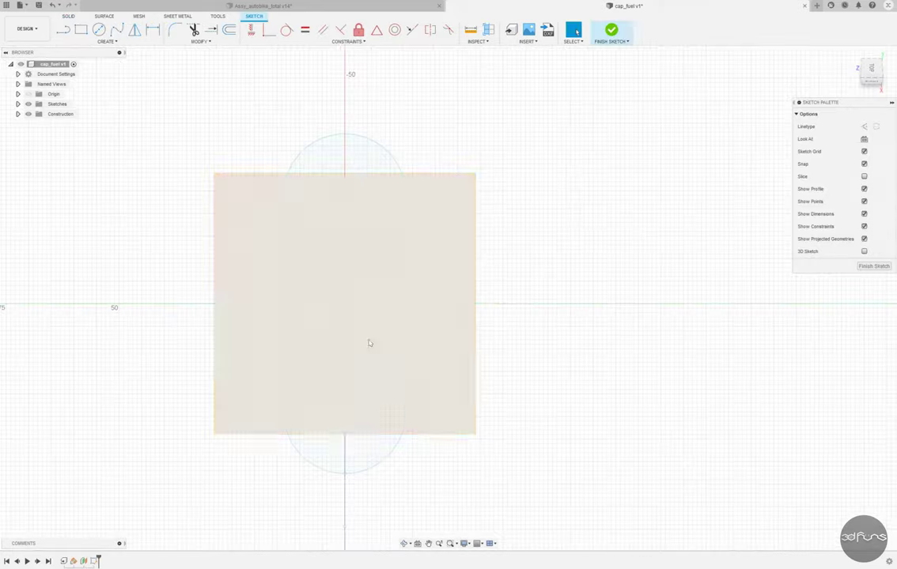
click(98, 30)
click(340, 296)
click(357, 291)
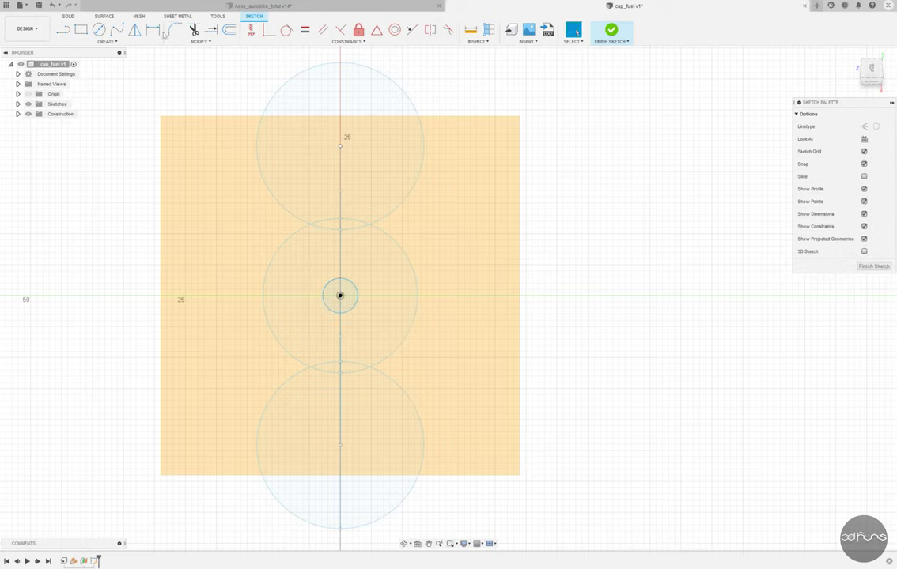
click(611, 31)
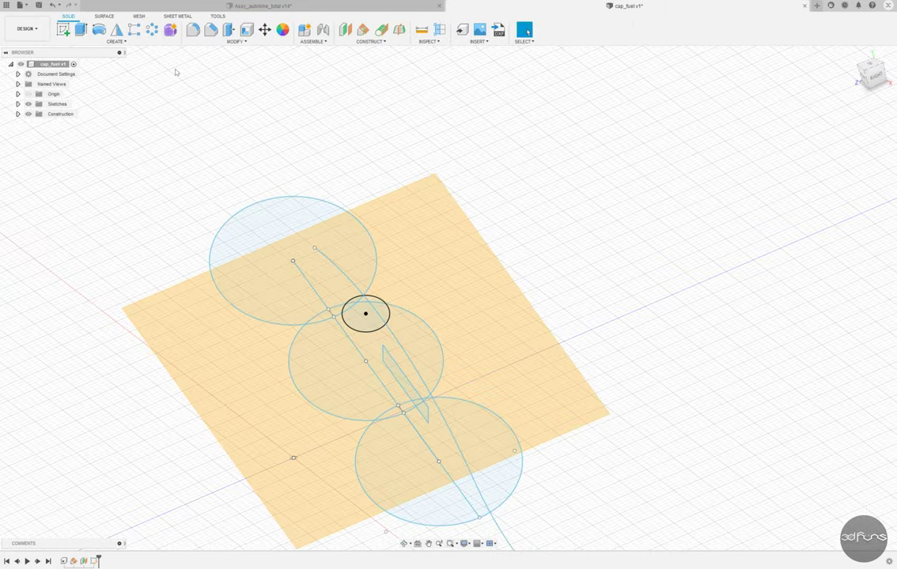
Step: Extrude the small circle into a new cylinder body
key(e)
click(381, 267)
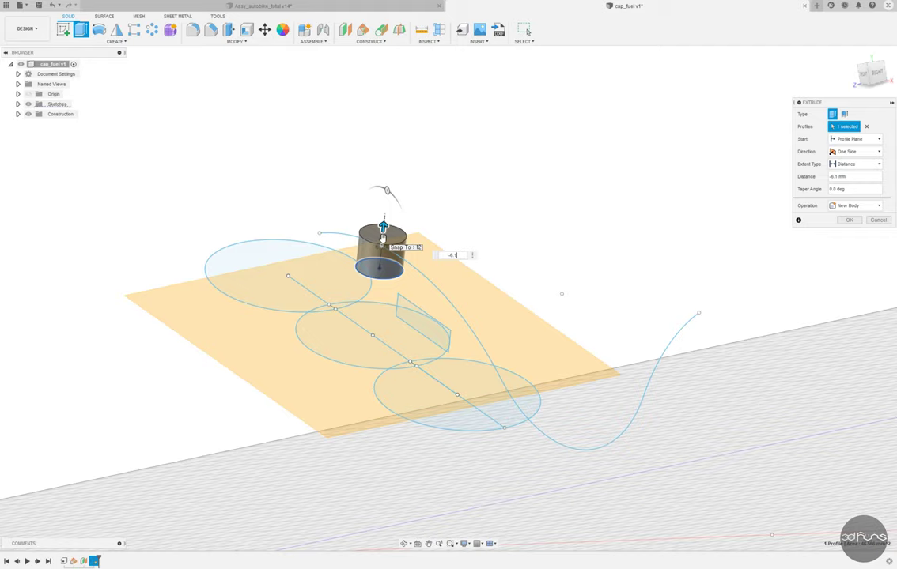
key(Return)
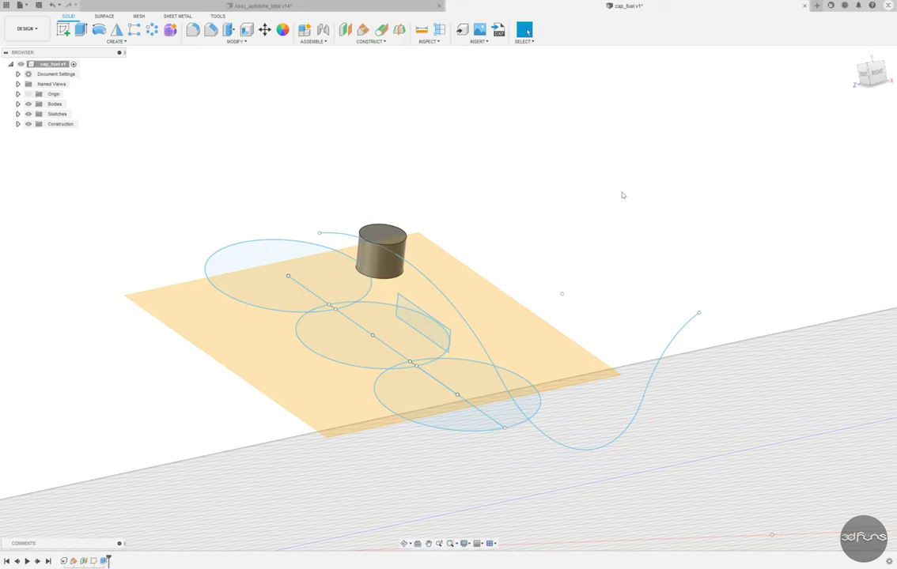
click(82, 32)
shift+middle_drag(461, 254, 405, 295)
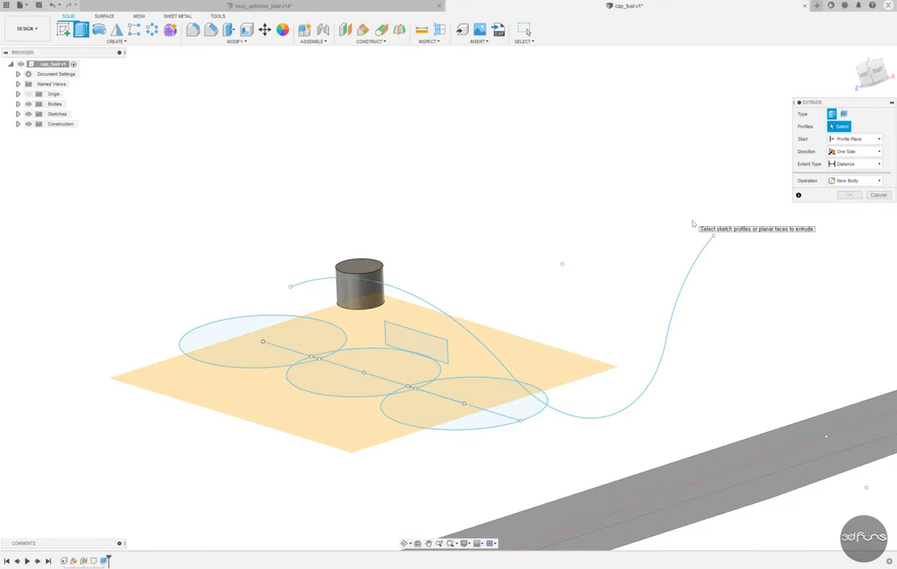
shift+middle_drag(693, 223, 453, 266)
Step: Sketch a closed profile from the projected skeleton curve and three straight lines
click(878, 195)
click(63, 30)
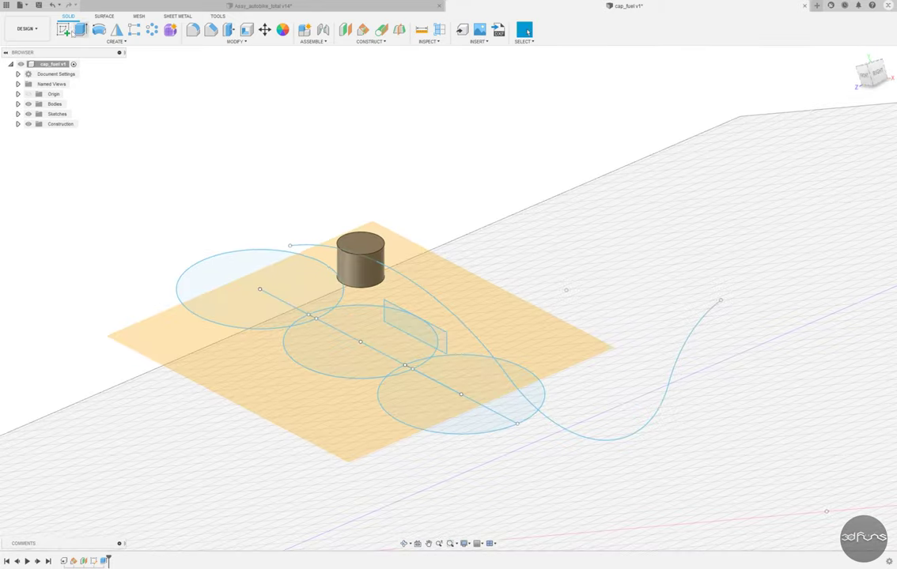
click(356, 340)
click(106, 41)
click(170, 190)
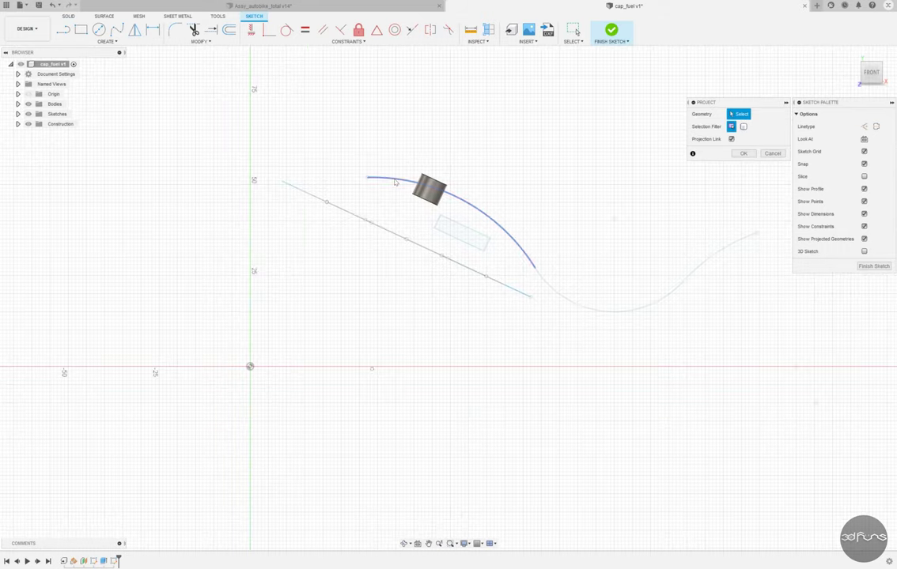
click(744, 153)
click(63, 30)
click(367, 97)
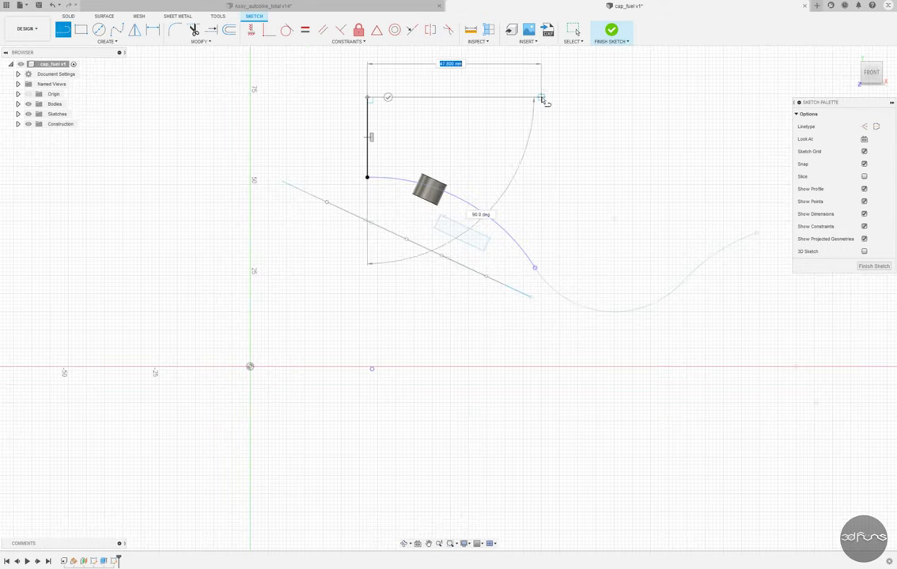
click(541, 98)
click(534, 267)
Step: Extrude the profile as a 30 mm symmetric cut through the cylinder
key(e)
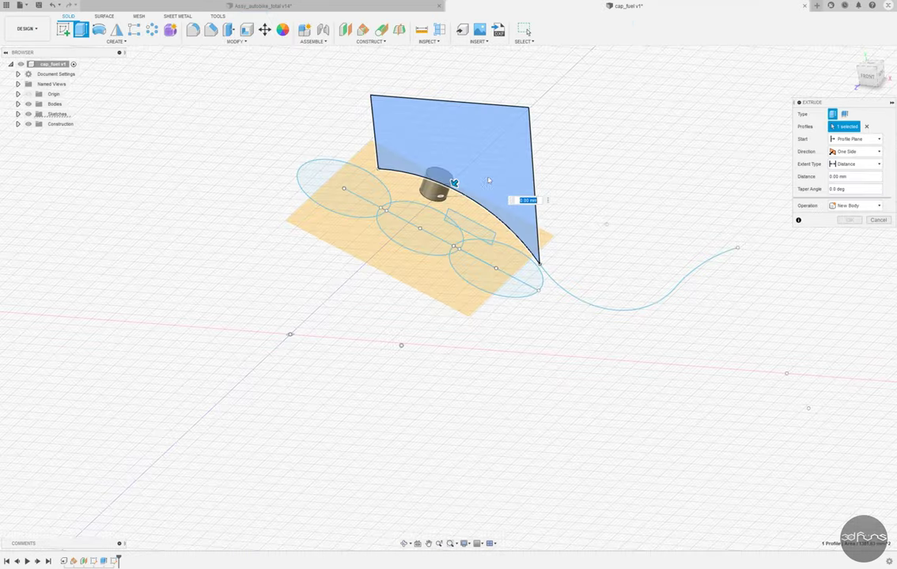
click(854, 205)
click(850, 226)
click(854, 151)
click(849, 171)
text(30)
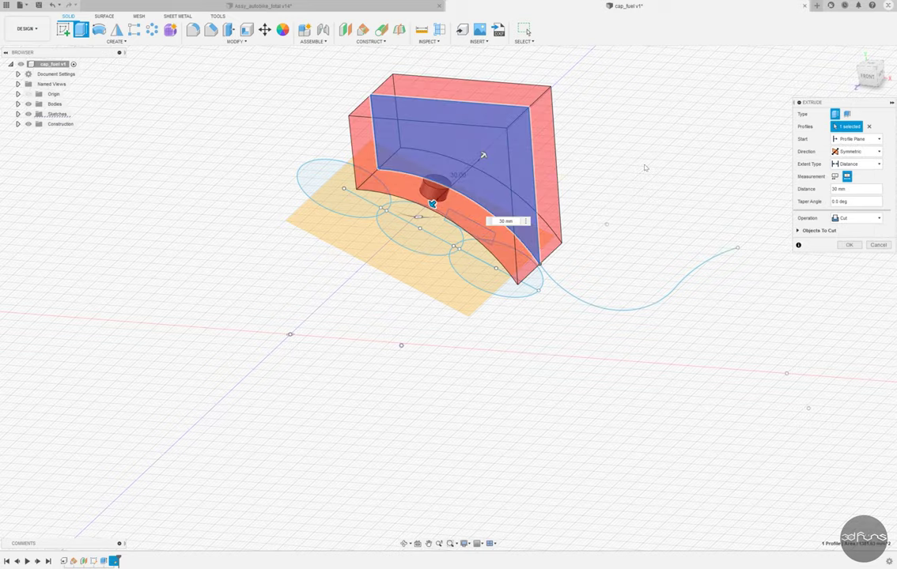
key(Return)
shift+middle_drag(379, 334, 107, 183)
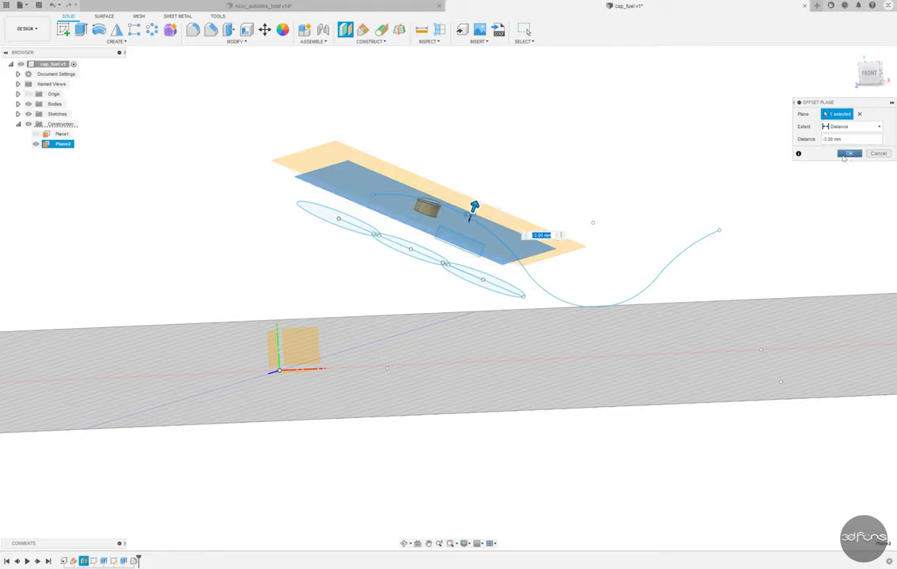
Step: Sketch the slot rectangle with a dimensioned construction line from the cap centre
key(r)
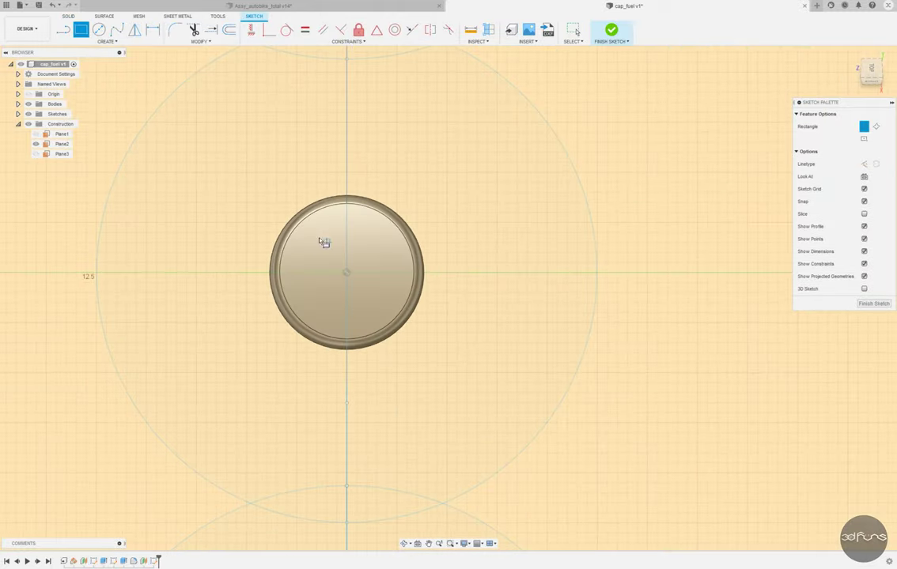
key(Escape)
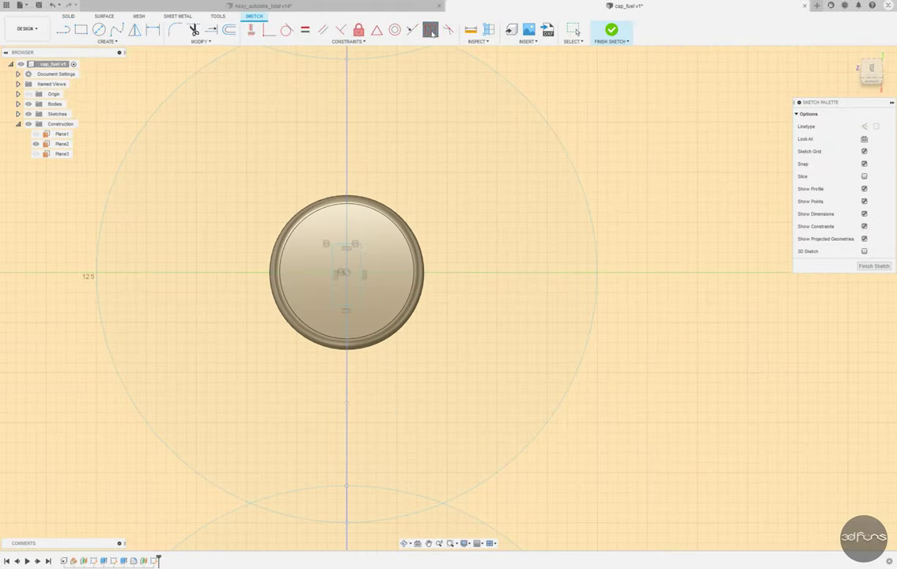
click(520, 272)
key(Escape)
click(475, 273)
click(864, 127)
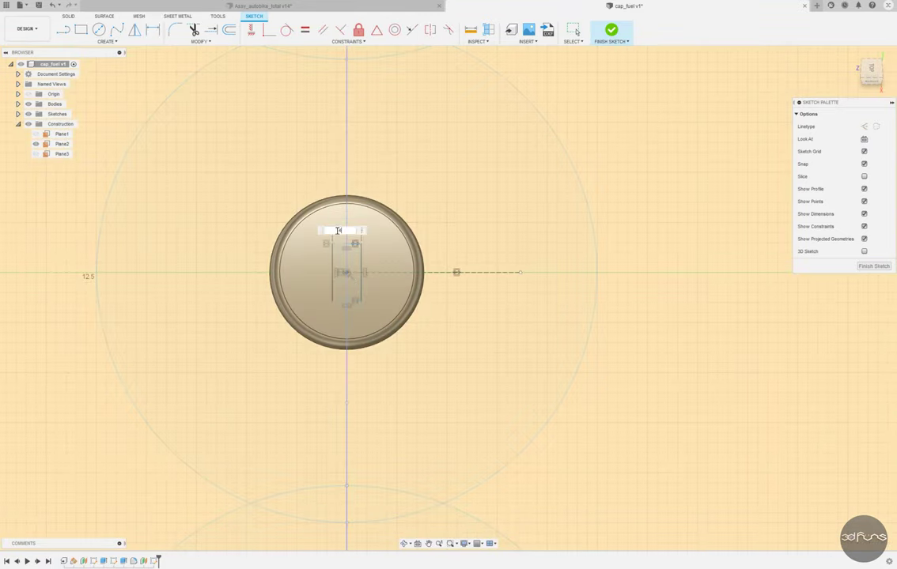
key(Escape)
Step: Cut the slot profiles into the cap using a To Object extent
key(e)
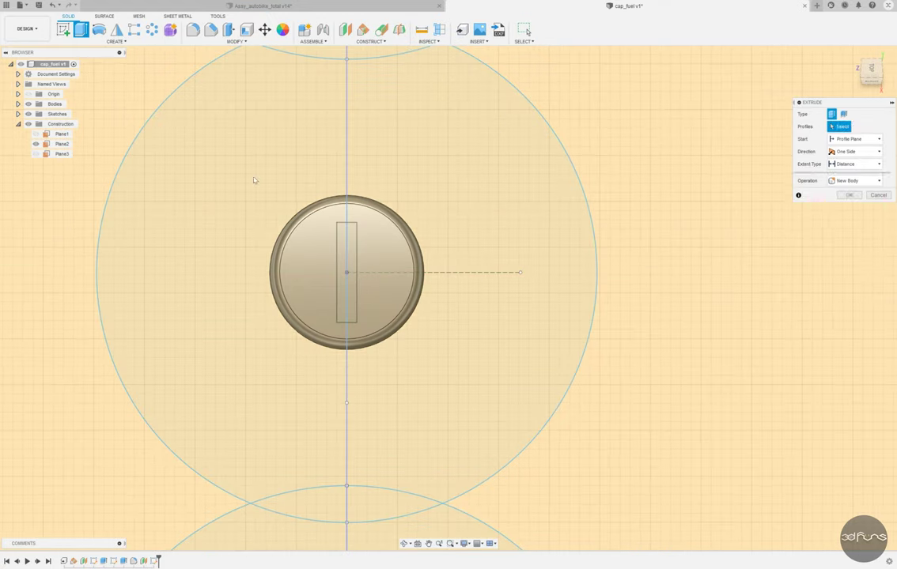
click(346, 271)
drag(313, 336, 294, 220)
click(854, 164)
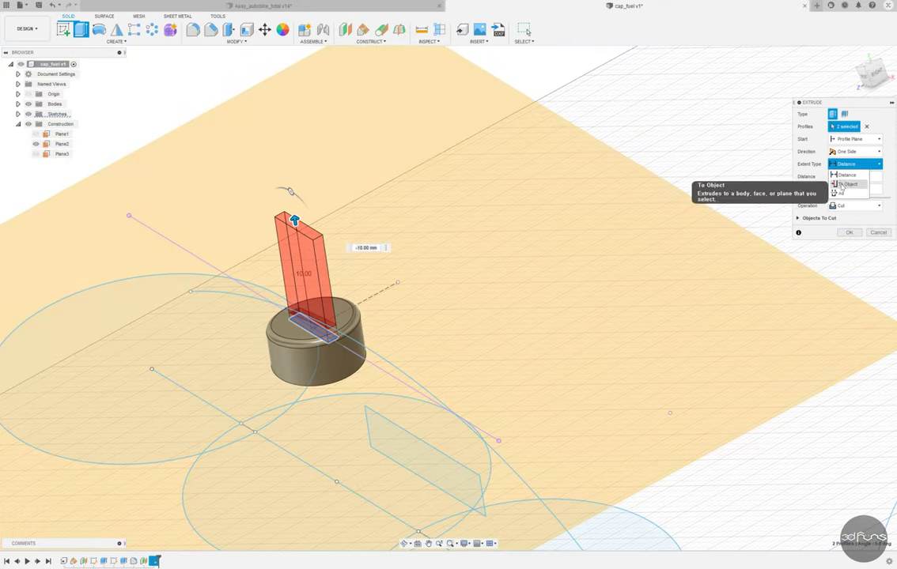
click(842, 186)
key(Return)
click(35, 144)
Step: Hide the construction plane and sketches, fit the view, and save cap_fuel
click(35, 145)
click(17, 114)
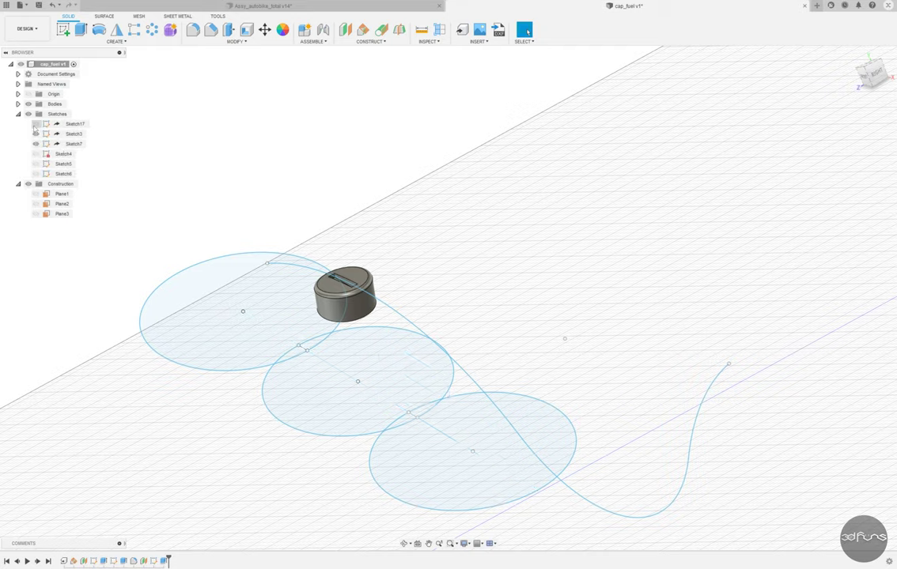
click(29, 114)
key(F6)
key(ctrl+s)
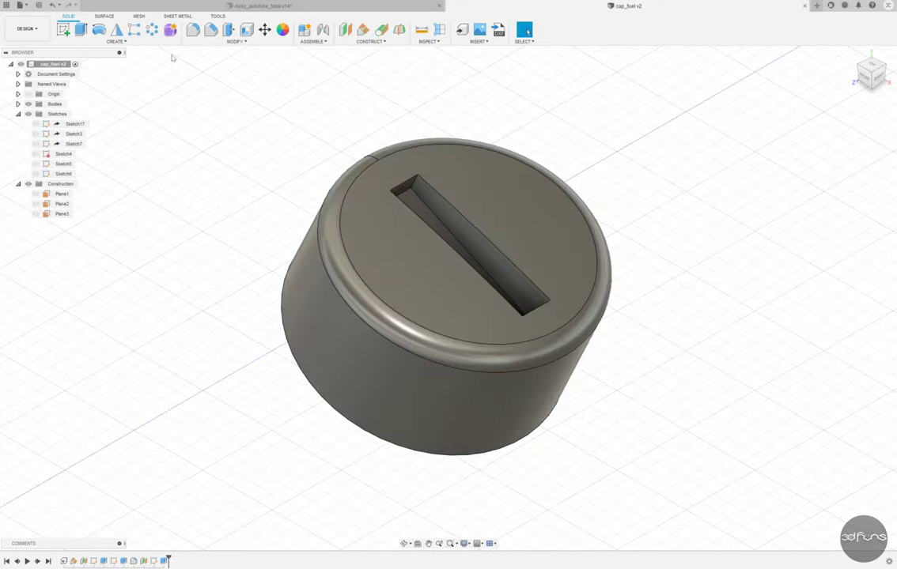
Step: Fillet both slot end edges, save, and switch to the Assy_autobike_total tab
key(f)
click(389, 198)
click(519, 315)
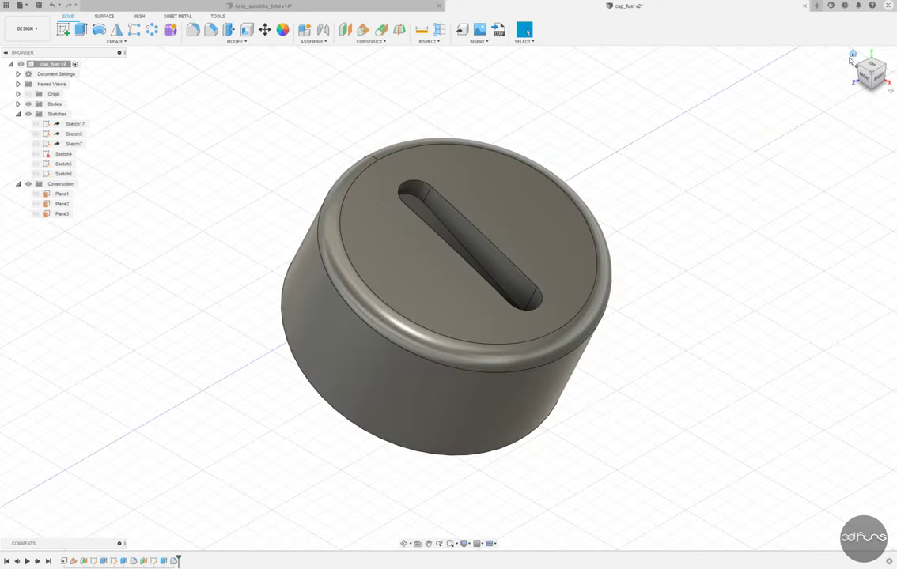
click(38, 6)
click(385, 3)
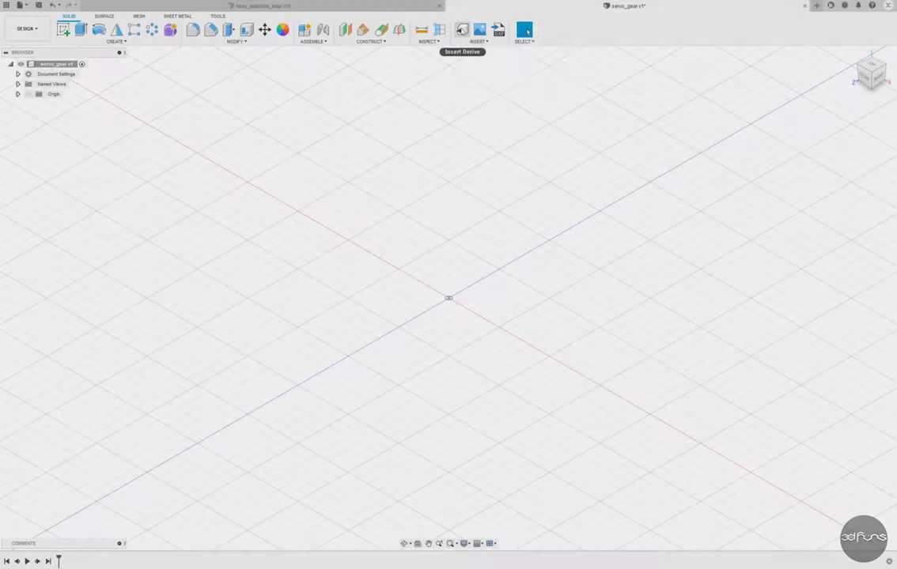
Step: Derive Autobike_skel into servo_gear and generate a 31-tooth spur gear
click(462, 30)
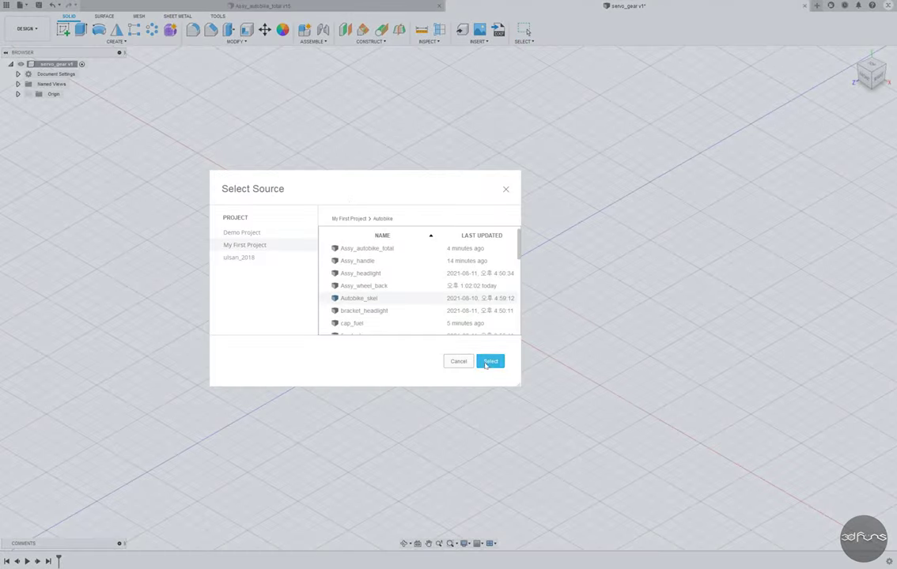
click(488, 362)
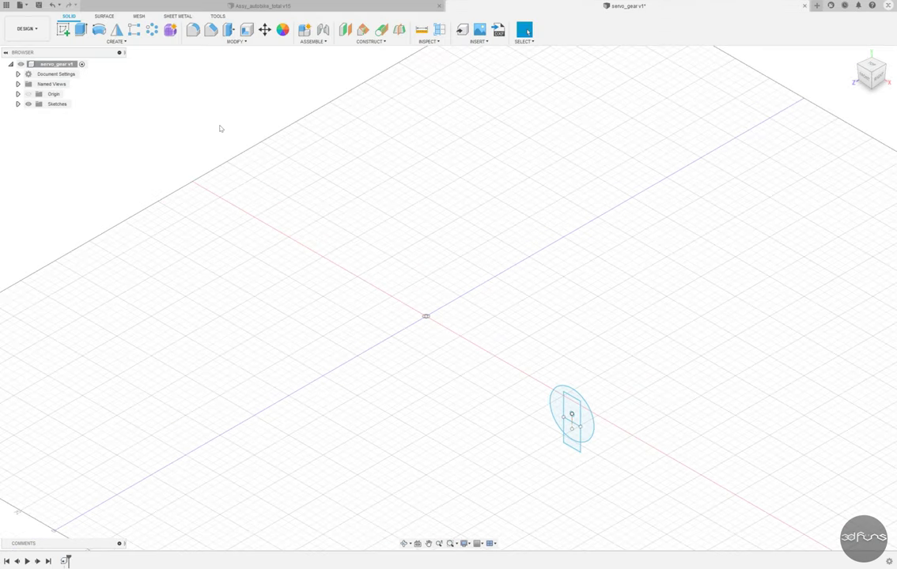
click(117, 41)
click(75, 259)
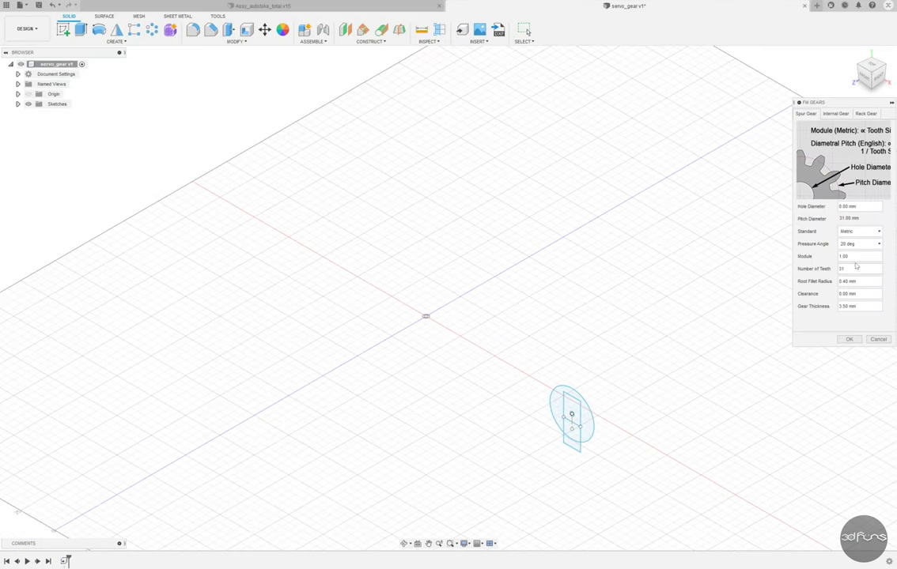
click(848, 339)
click(245, 253)
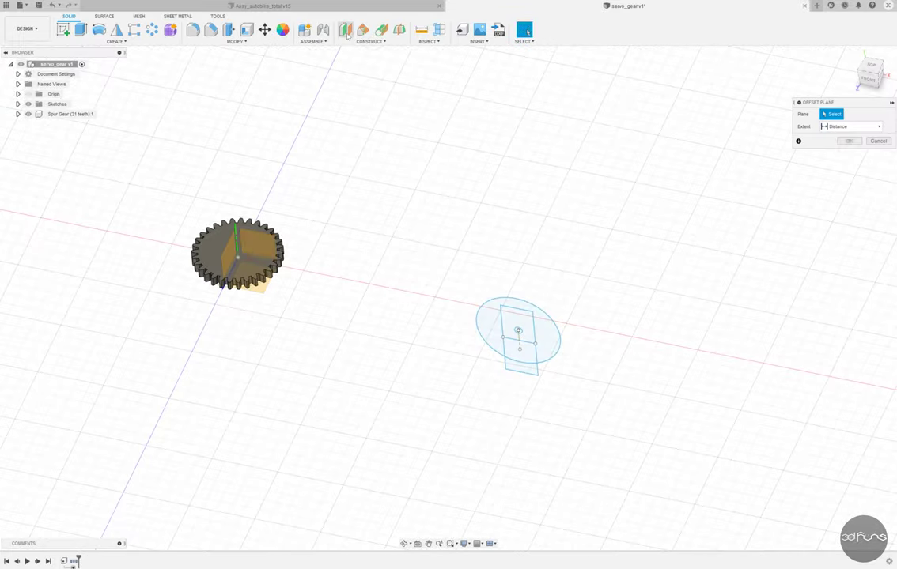
Step: Confirm the offset plane and start a front-facing sketch on it
click(849, 153)
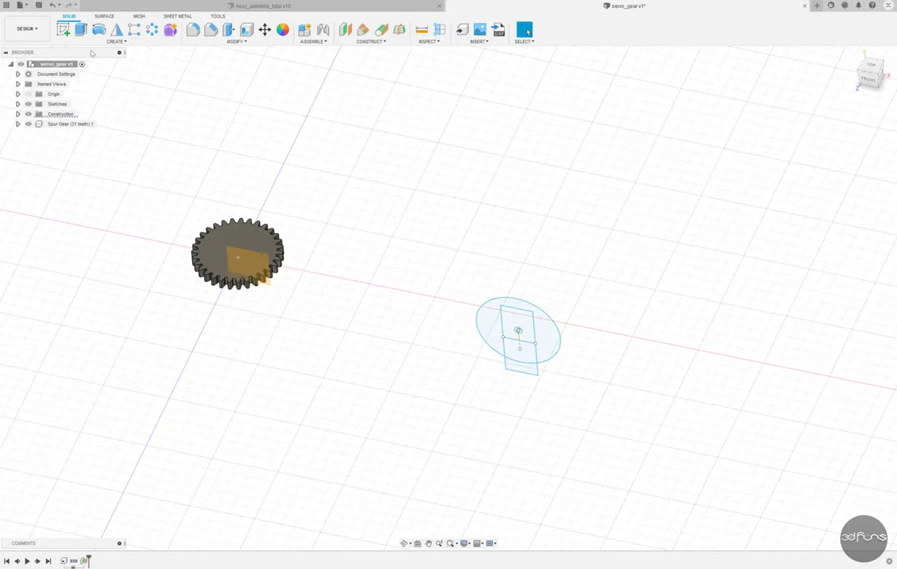
key(e)
shift+middle_drag(380, 324, 331, 337)
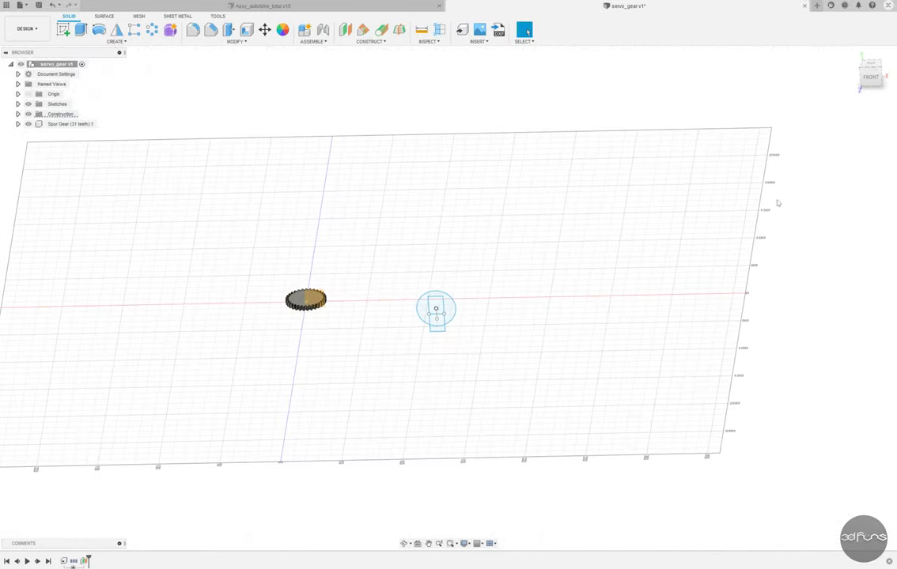
click(63, 30)
click(326, 279)
key(ctrl+z)
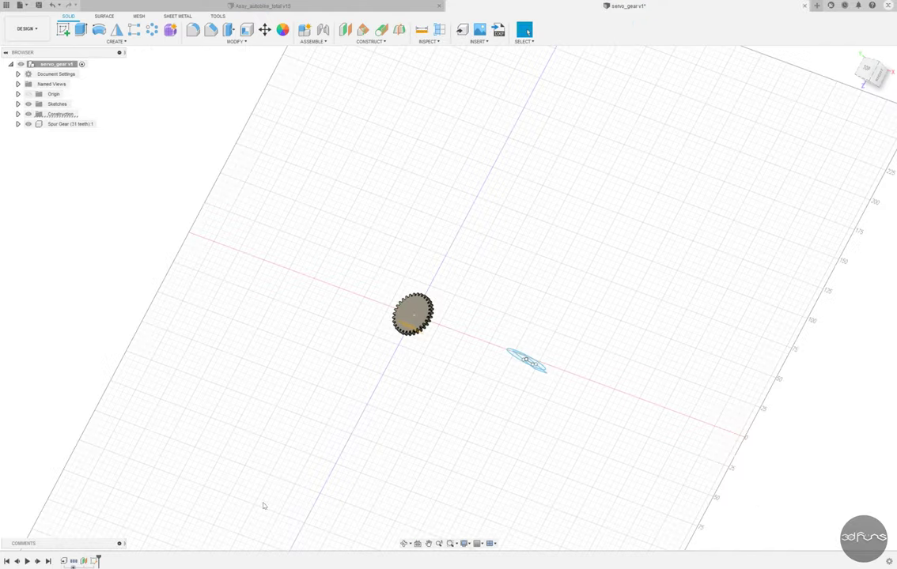
key(ctrl+y)
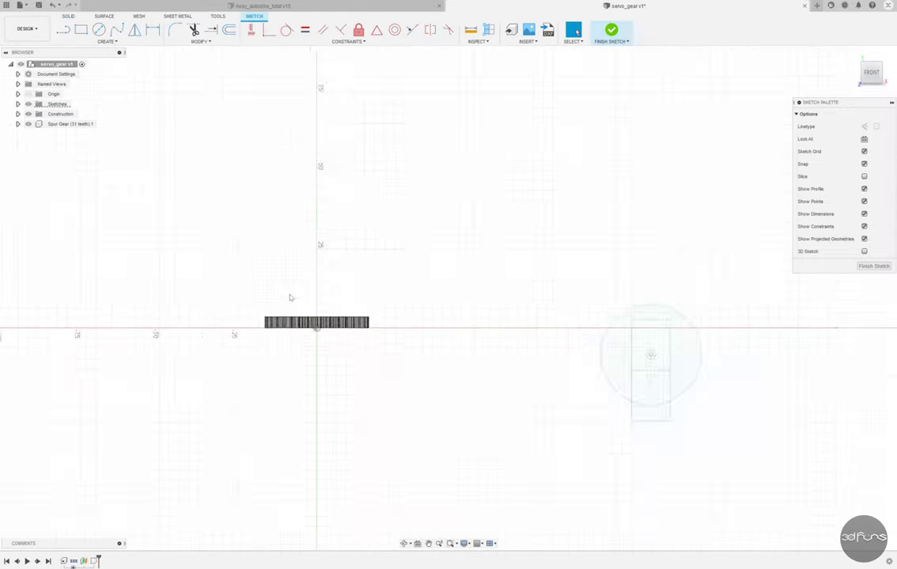
Step: Project the existing circle and draw a Ø33 mm circle on its centre
click(105, 41)
click(152, 189)
click(500, 278)
key(Return)
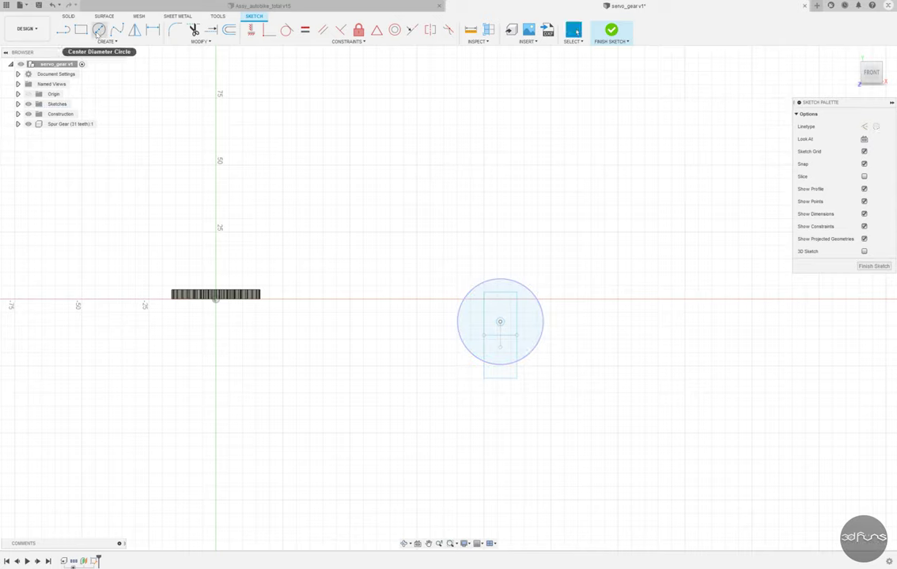
click(99, 30)
click(500, 321)
click(510, 269)
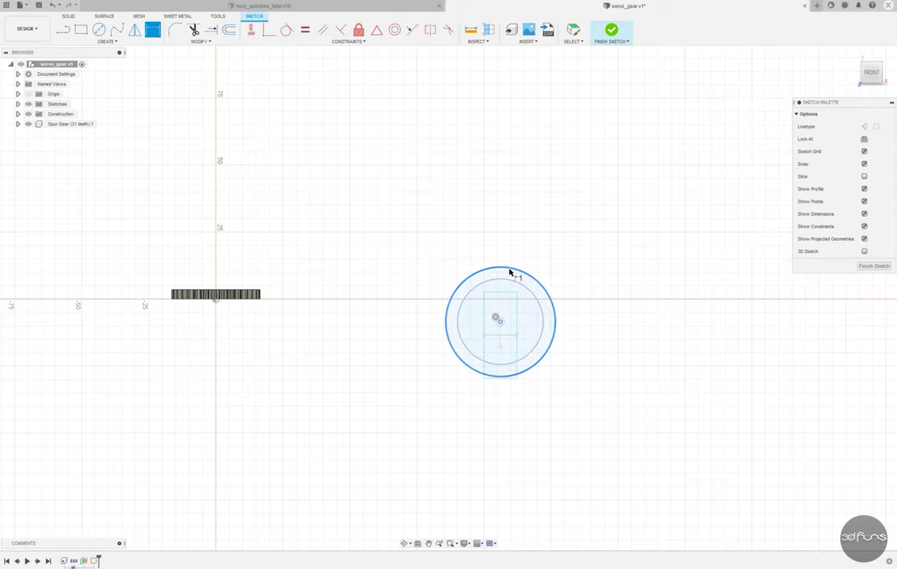
key(d)
click(510, 269)
click(562, 259)
scroll(562, 269, up, 2)
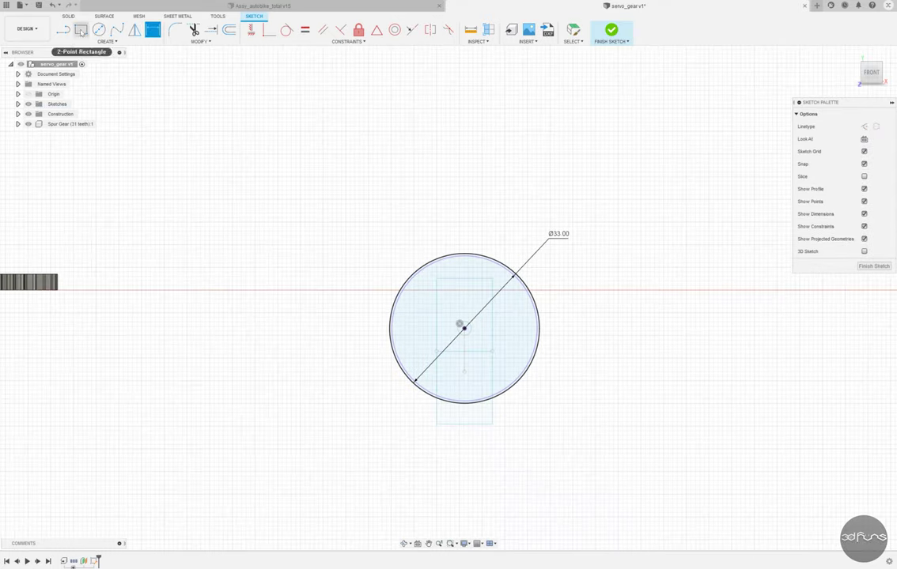
Step: Extrude the Ø33 mm circle into a solid cylinder body
click(609, 36)
key(e)
text(8.4)
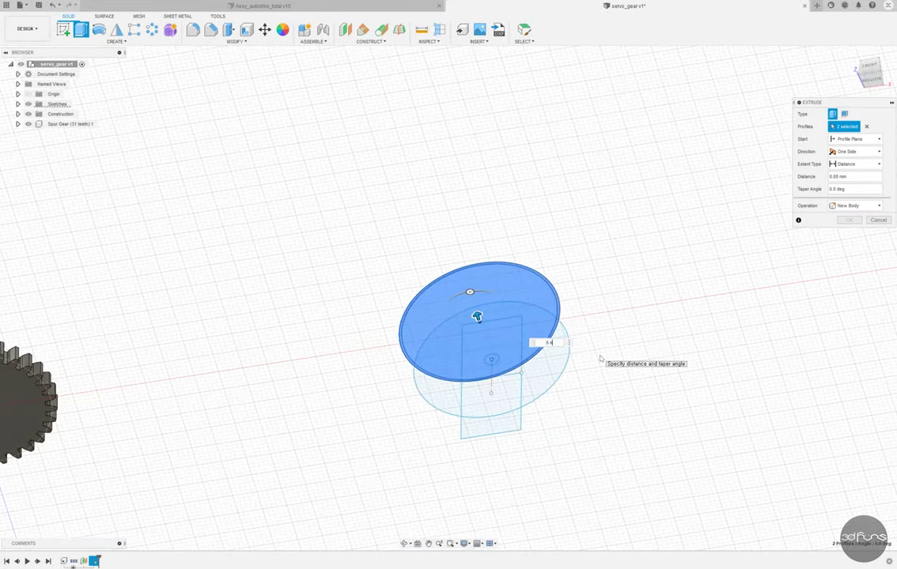
key(Return)
mouse_move(829, 225)
shift+middle_down()
mouse_move(548, 263)
mouse_move(518, 283)
mouse_move(601, 261)
shift+middle_up()
Step: Rotate the spur gear upright and snap it onto the cylinder face
key(m)
scroll(534, 311, up, 3)
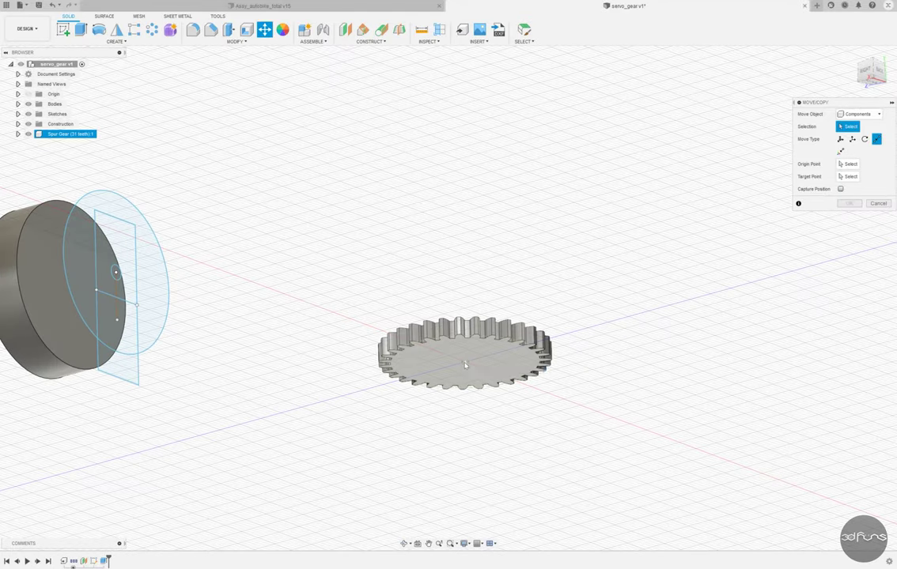
click(841, 140)
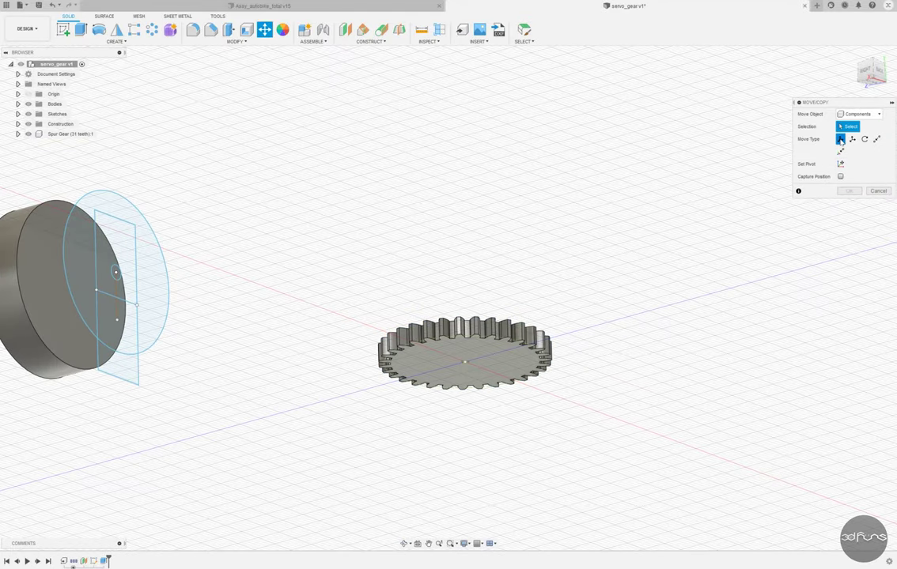
click(465, 348)
click(866, 73)
drag(286, 229, 245, 263)
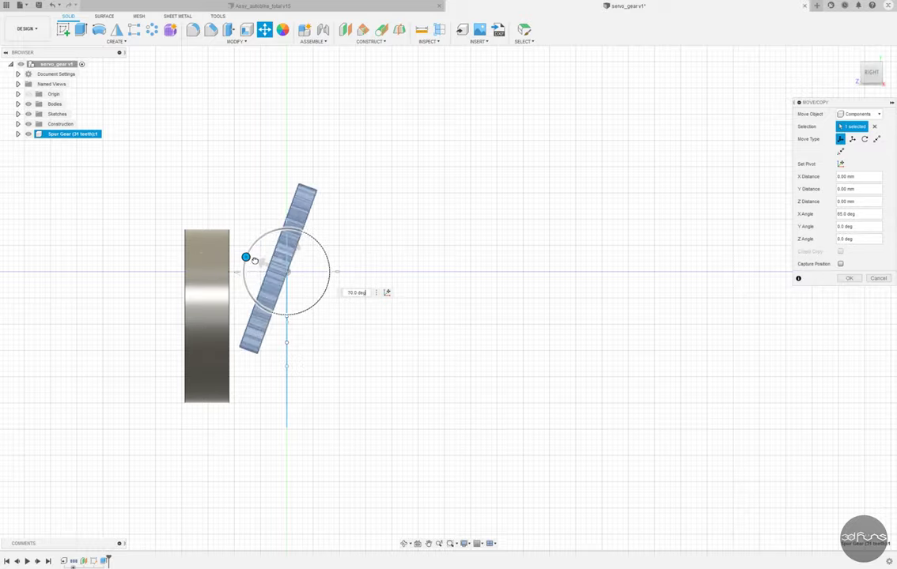
shift+middle_drag(350, 256, 554, 237)
click(876, 139)
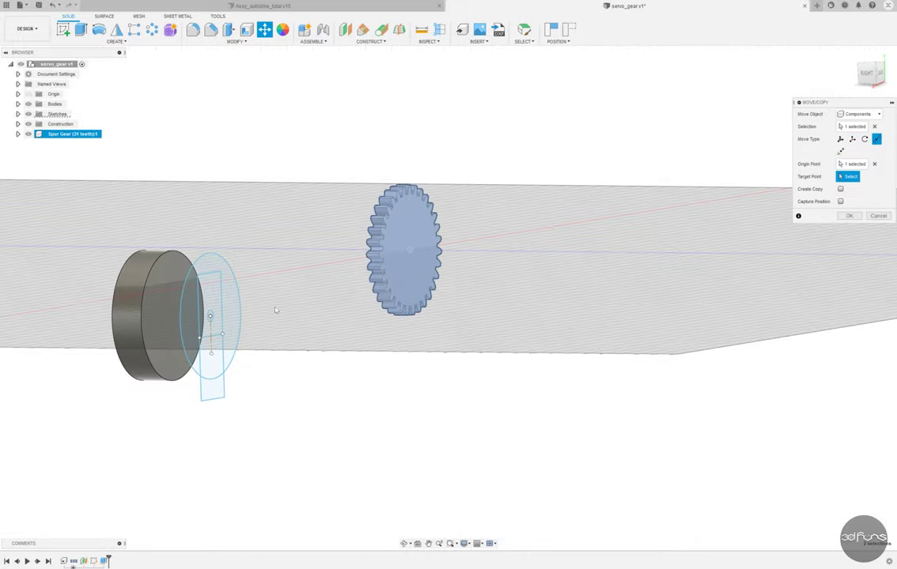
click(210, 316)
shift+middle_drag(182, 320, 302, 326)
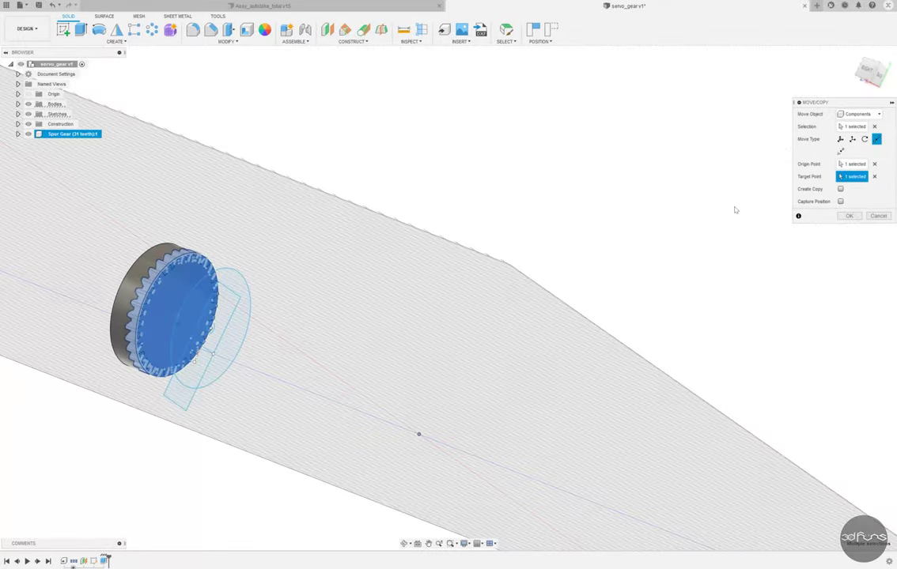
Step: Flip the gear 180° about X and reposition it point-to-point against the cylinder
click(870, 72)
click(840, 139)
drag(485, 348, 451, 301)
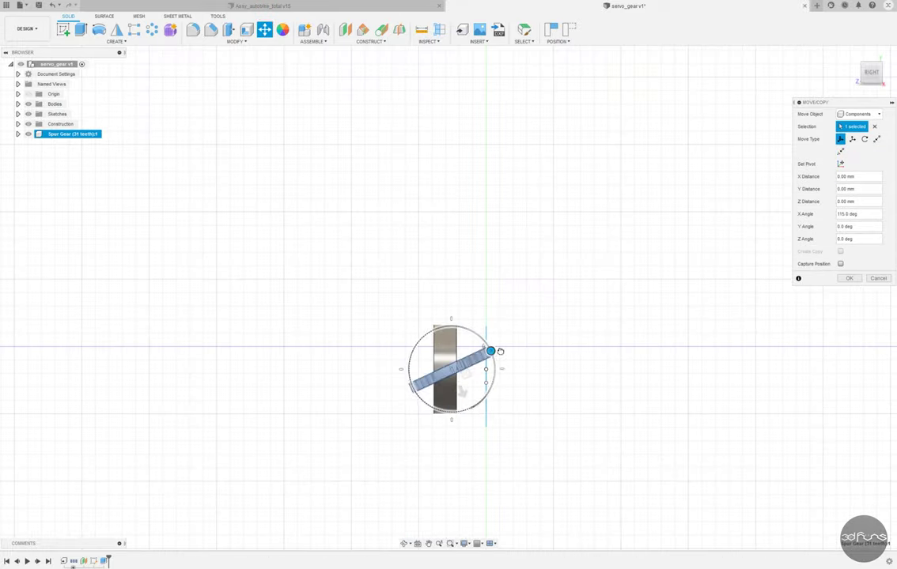
shift+middle_drag(541, 403, 459, 393)
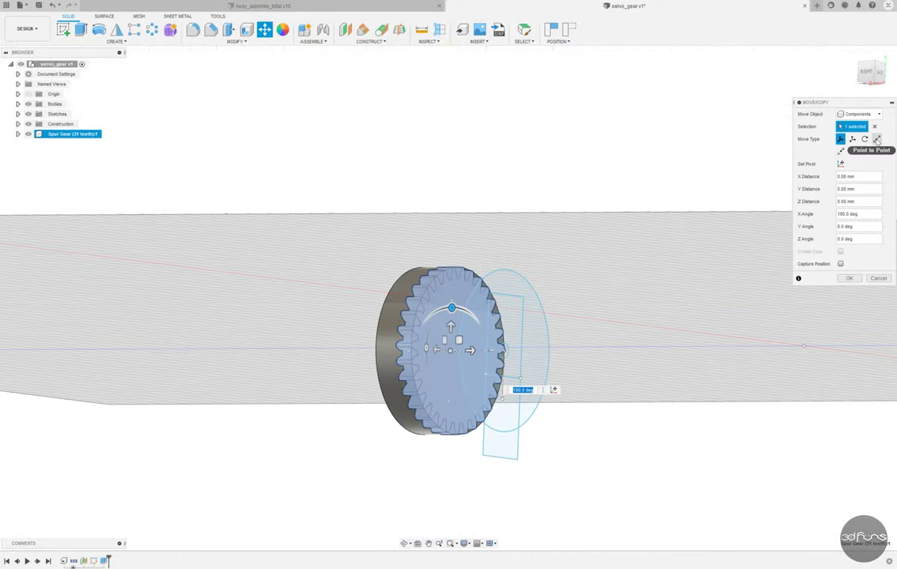
click(876, 139)
click(444, 343)
mouse_move(444, 343)
shift+middle_down()
mouse_move(668, 344)
mouse_move(745, 190)
shift+middle_up()
key(Return)
Step: Start joining the gear teeth body with the cylinder
shift+middle_drag(639, 236, 368, 74)
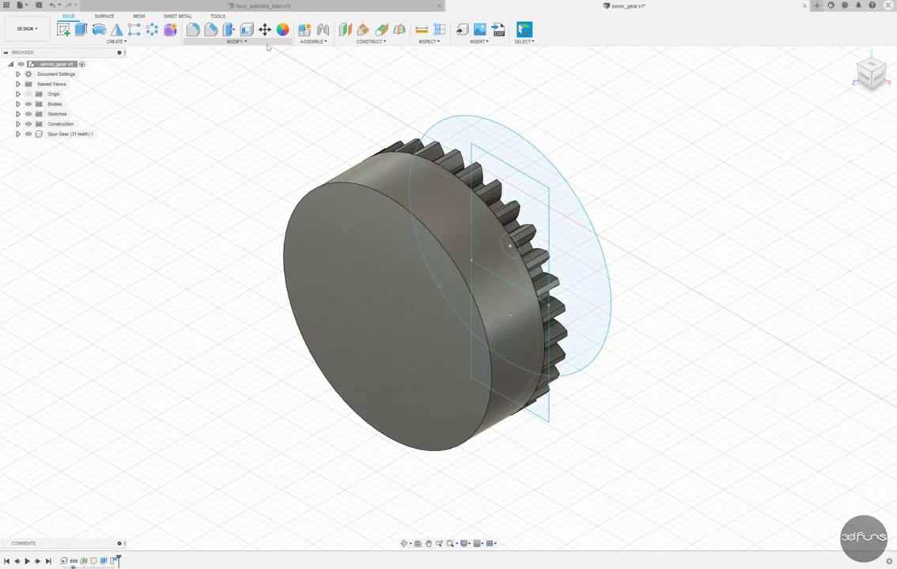
click(235, 41)
click(190, 139)
Step: Join the gear teeth body onto the cylinder in the Combine dialog
click(341, 185)
scroll(341, 185, up, 3)
click(625, 308)
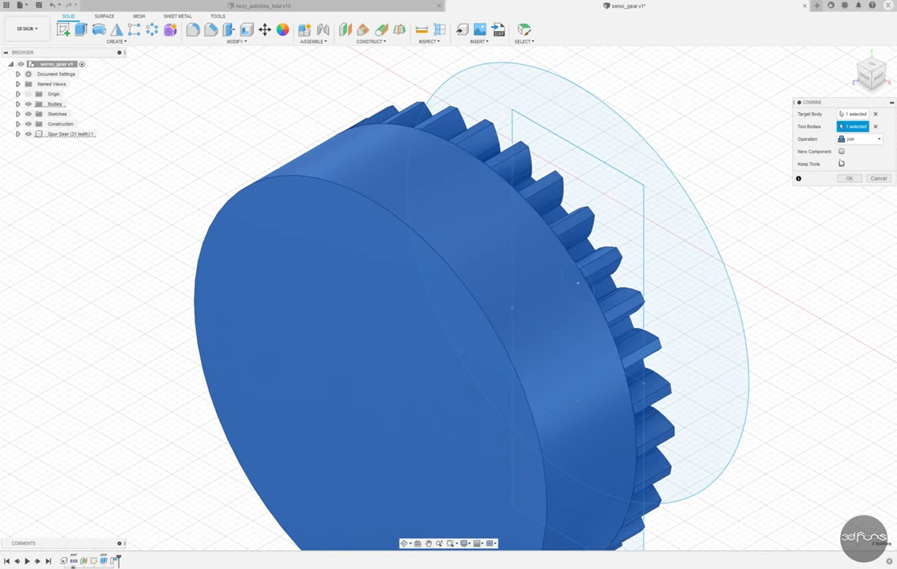
click(847, 178)
Step: Start a new sketch on the merged gear's flat face
mouse_move(331, 191)
shift+middle_down()
mouse_move(348, 206)
mouse_move(604, 135)
mouse_move(221, 100)
shift+middle_up()
scroll(396, 209, up, 5)
scroll(397, 209, down, 10)
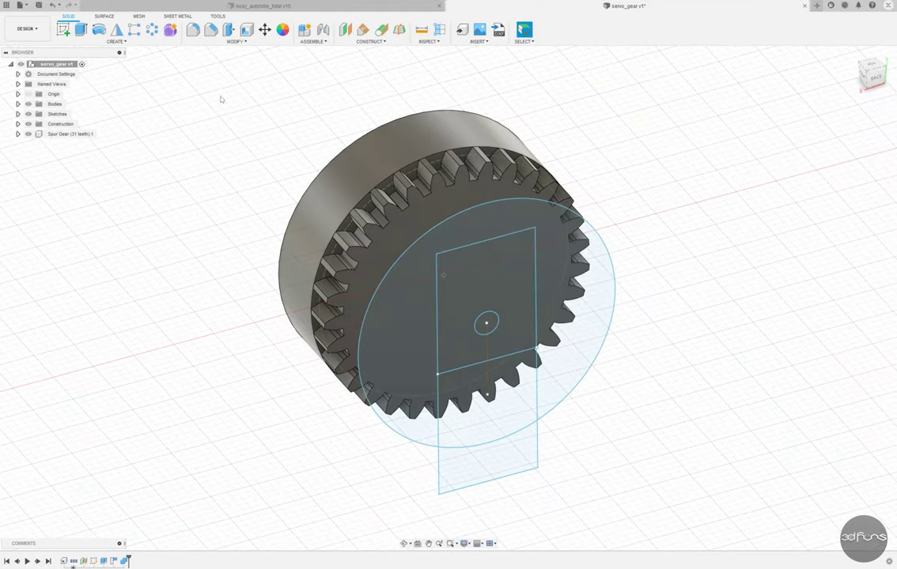
shift+middle_drag(237, 198, 535, 227)
click(535, 227)
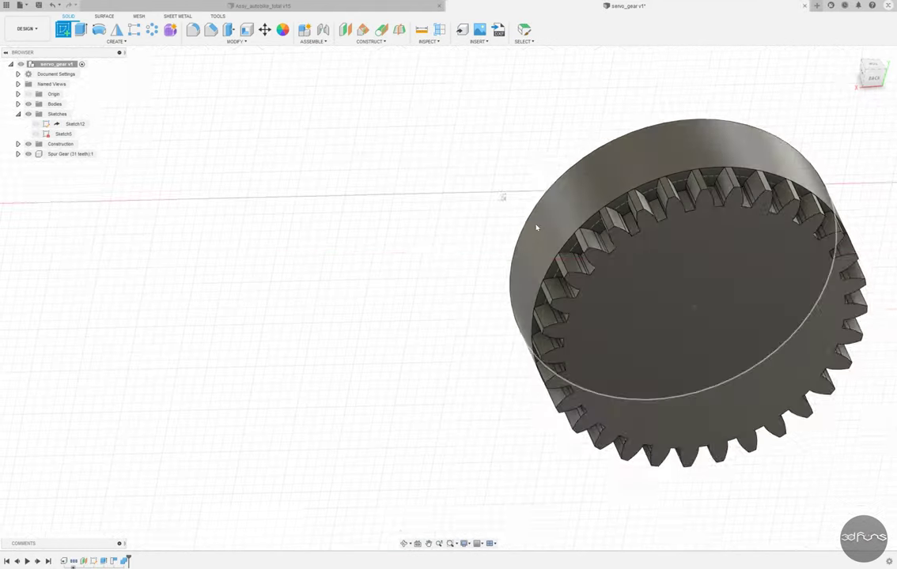
Step: Project the gear geometry and draw a circle centred on the gear centre
click(106, 41)
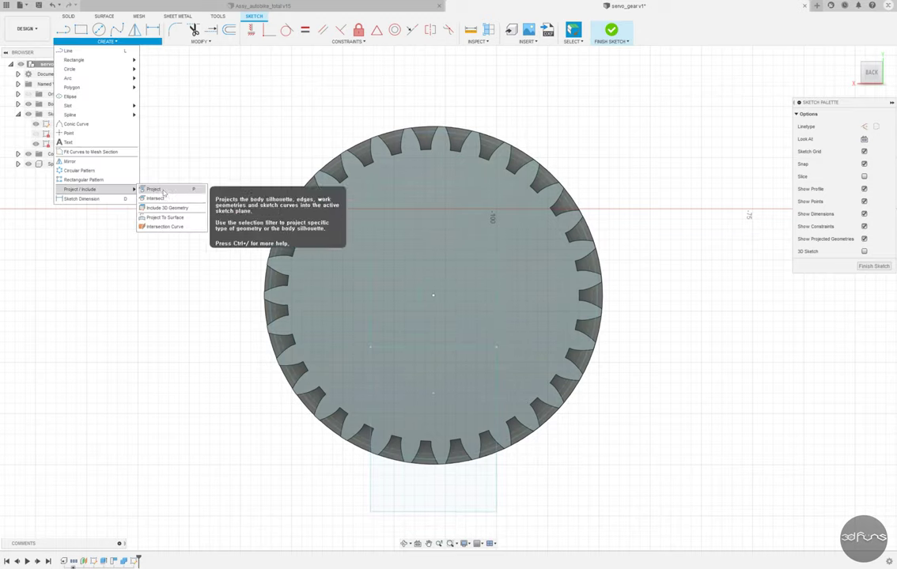
click(161, 190)
key(c)
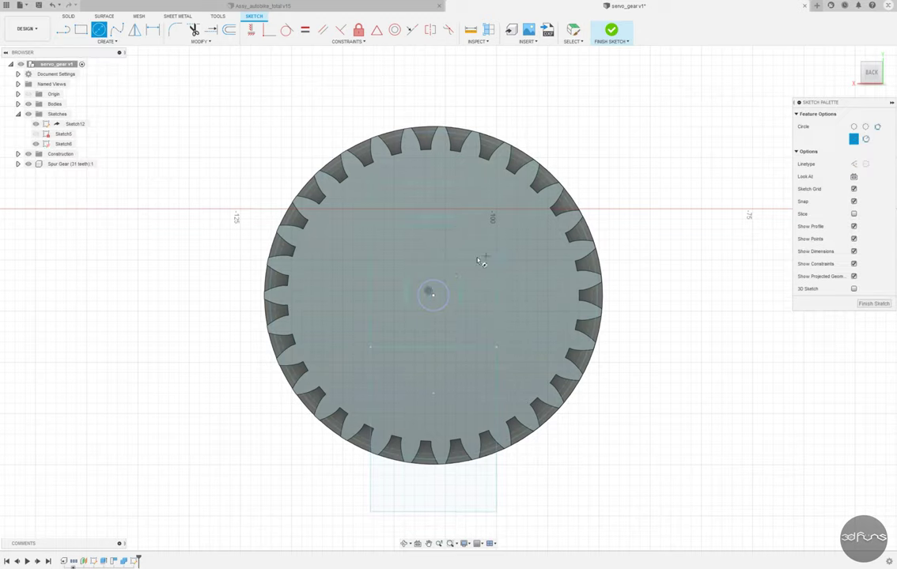
click(433, 294)
click(511, 294)
Step: Dimension the circle to Ø10 mm, dimension the inner circle, and finish the sketch
click(476, 231)
click(575, 155)
text(10)
key(Return)
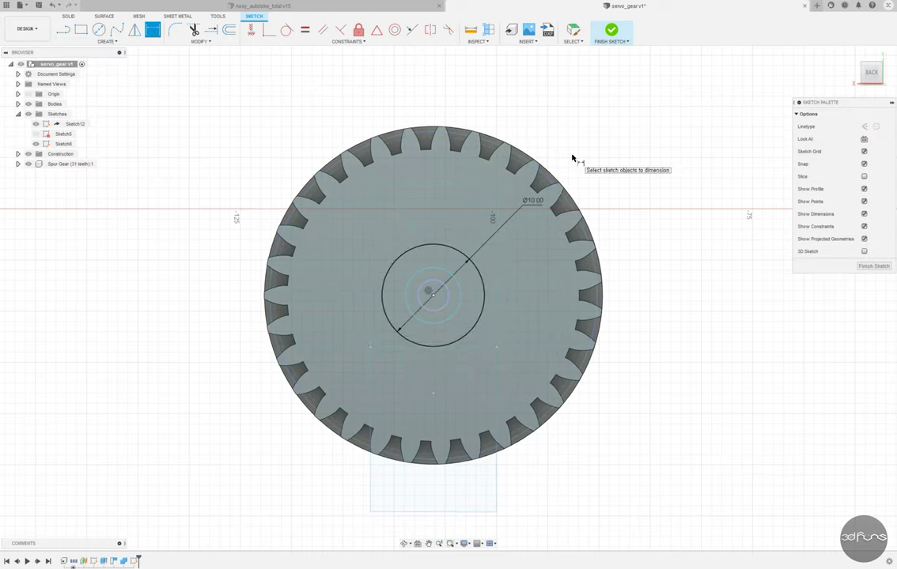
click(479, 305)
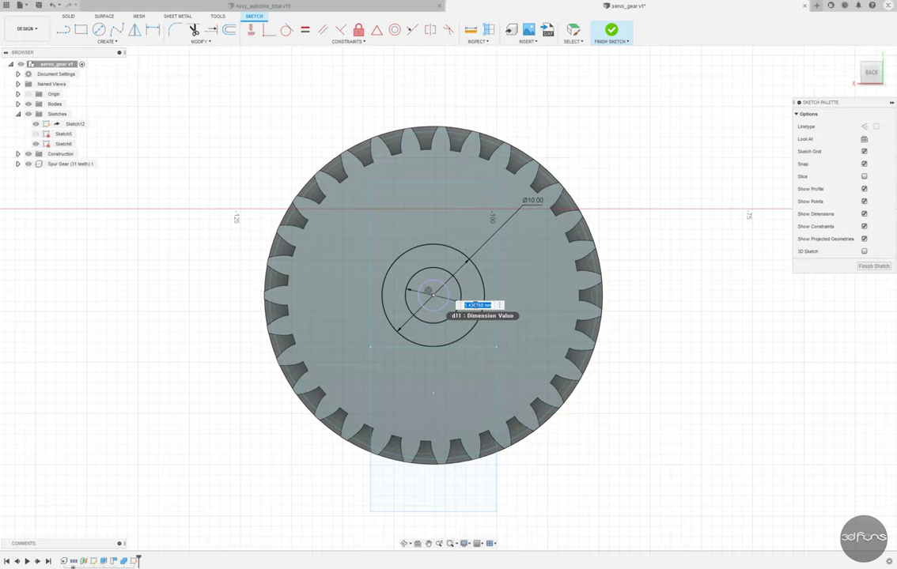
click(611, 31)
Step: Extrude both ring profiles 0.5 mm to raise a thin disc on the gear face
key(e)
click(704, 310)
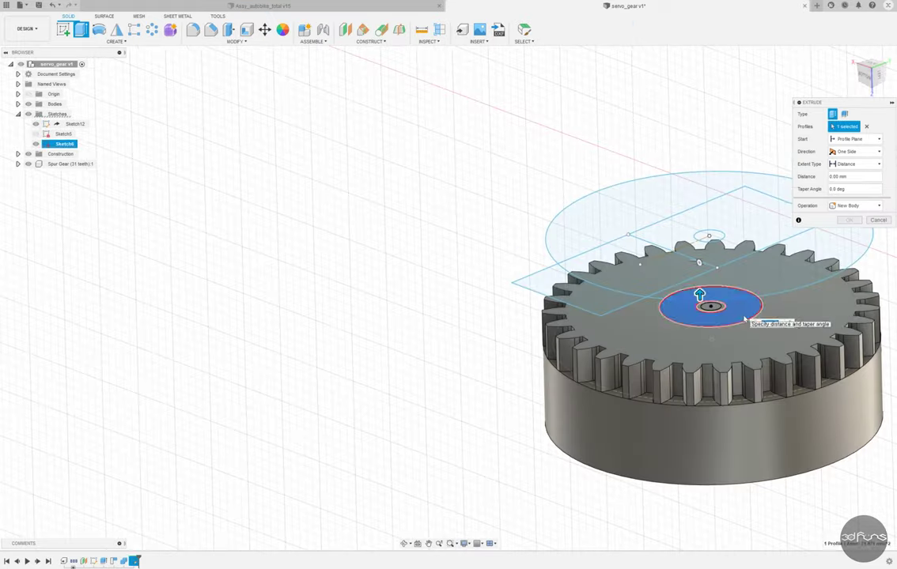
scroll(718, 309, up, 5)
click(655, 295)
drag(678, 290, 680, 279)
text(0.5)
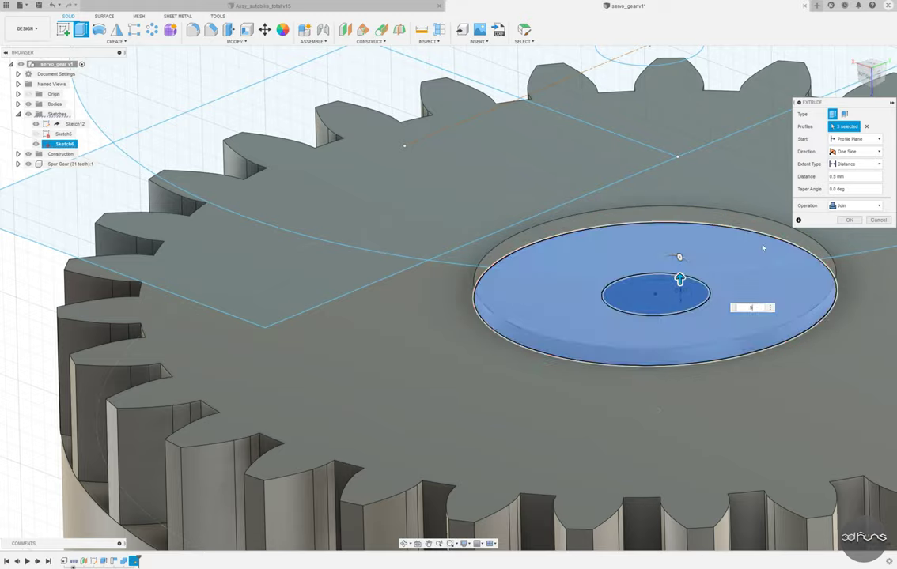
key(Return)
scroll(397, 239, down, 3)
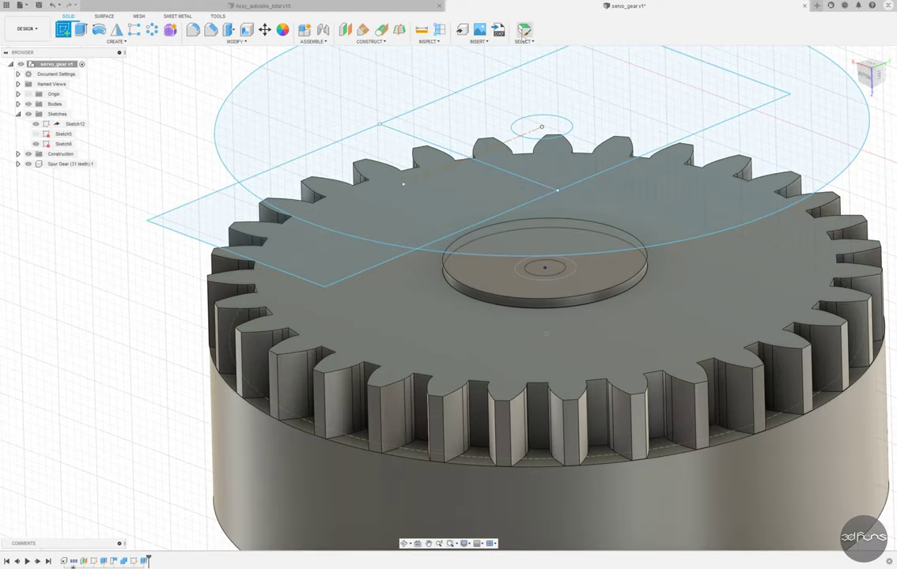
Step: Cut a 4 mm deep hole through the centre circle, starting from the disc's top face
click(79, 31)
scroll(543, 268, up, 2)
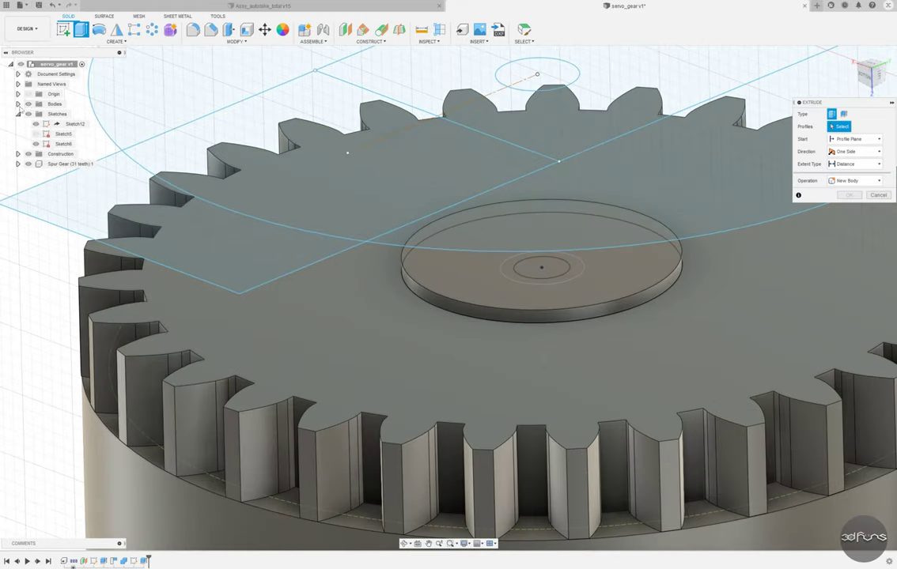
click(28, 104)
click(541, 267)
click(27, 103)
click(854, 151)
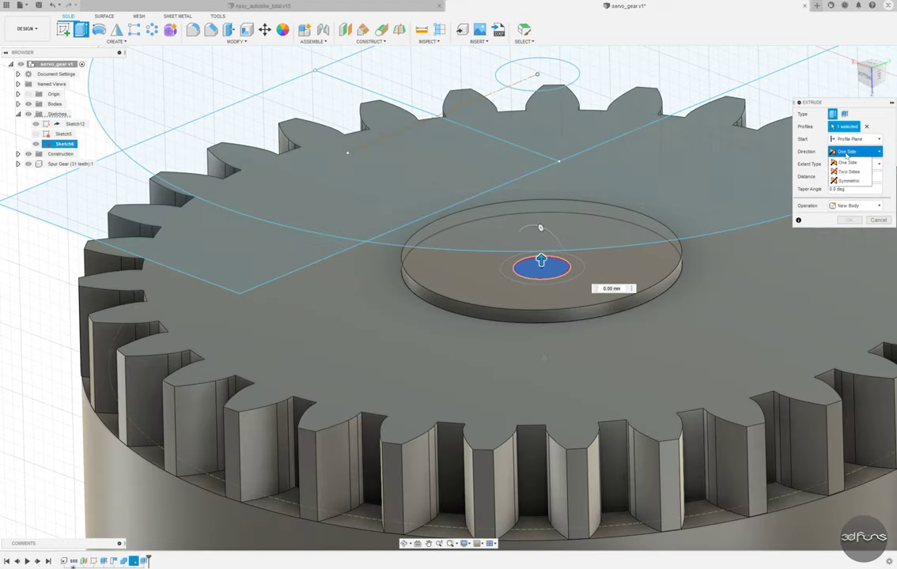
click(854, 138)
click(844, 169)
click(537, 217)
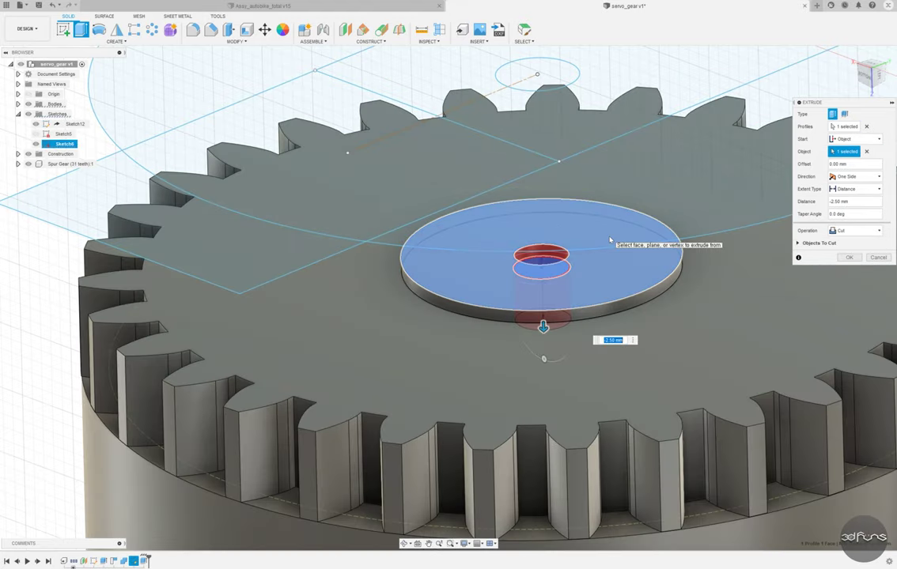
text(-4)
click(850, 258)
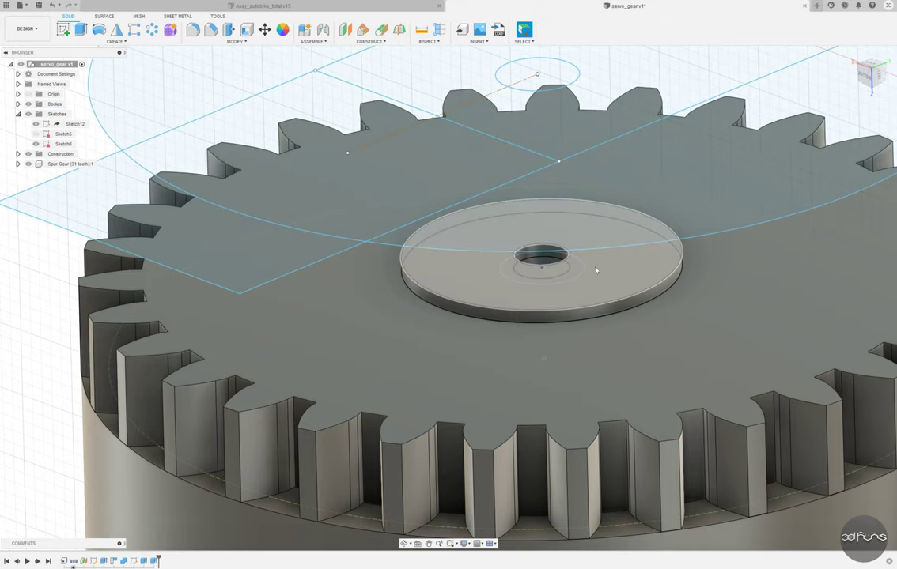
scroll(500, 294, down, 5)
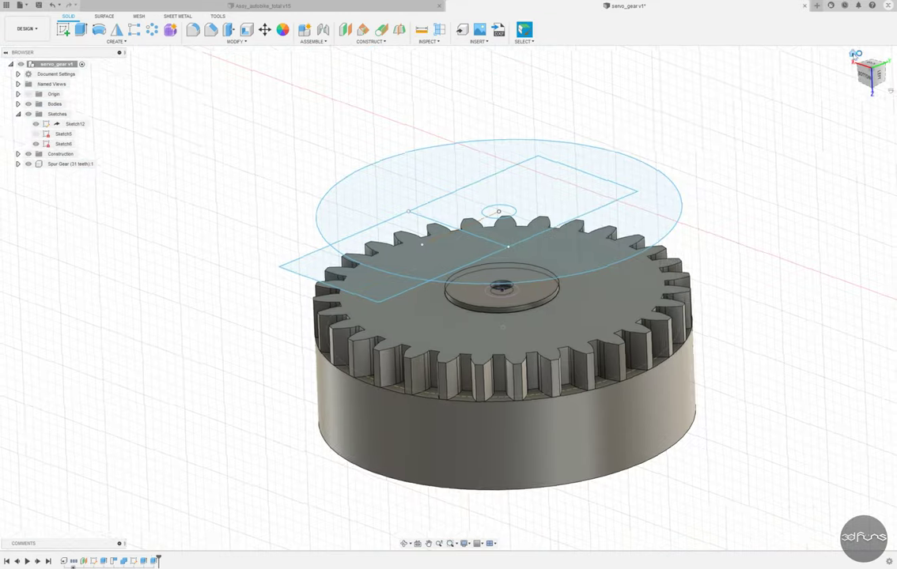
shift+middle_drag(501, 294, 634, 172)
Step: Change the hub sketch's outer circle diameter to 24 mm
double_click(133, 561)
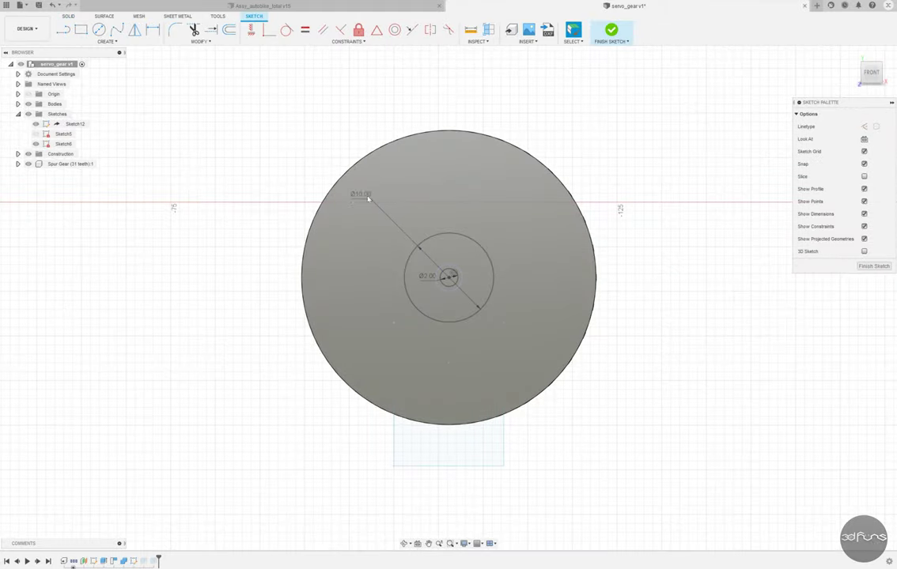
double_click(371, 197)
text(24)
key(Return)
click(612, 32)
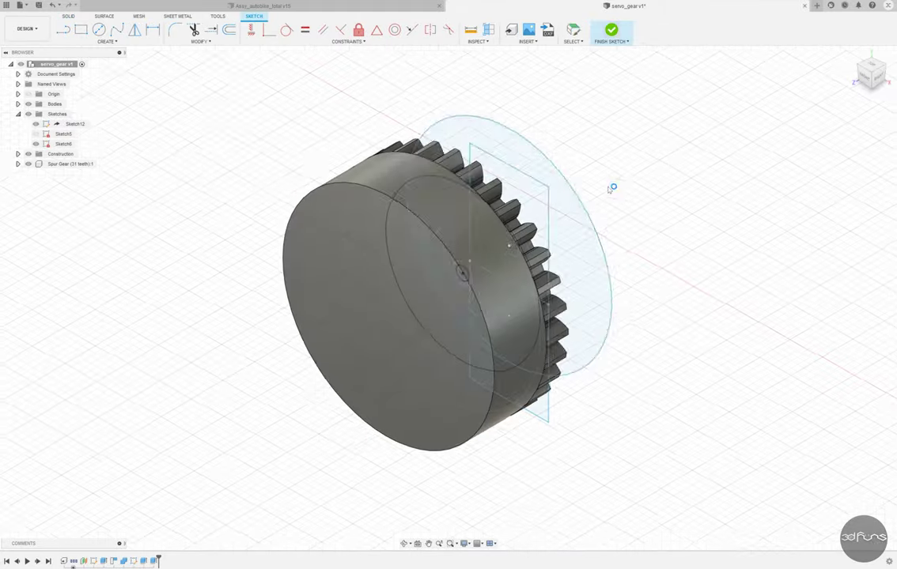
Step: Reopen the hub sketch from the timeline and finish it again
right_click(143, 561)
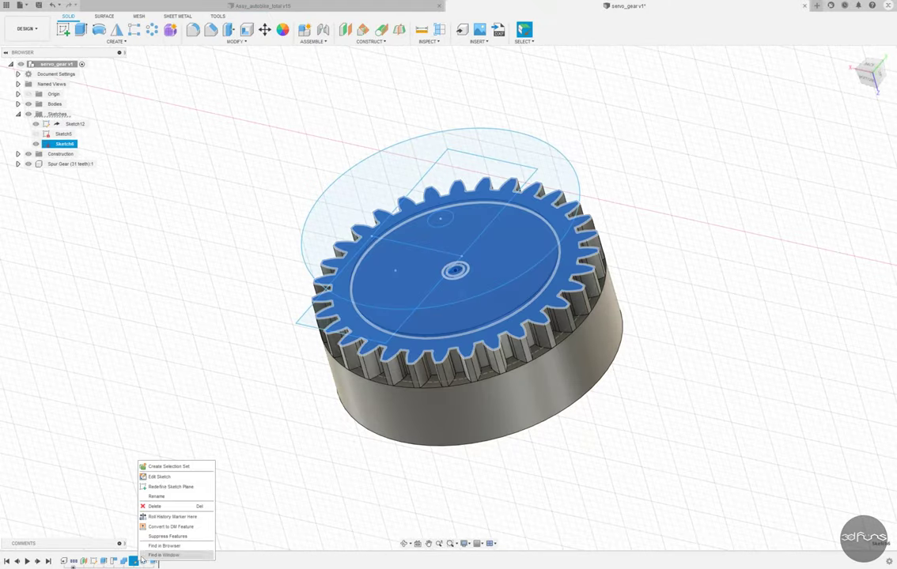
click(154, 465)
key(c)
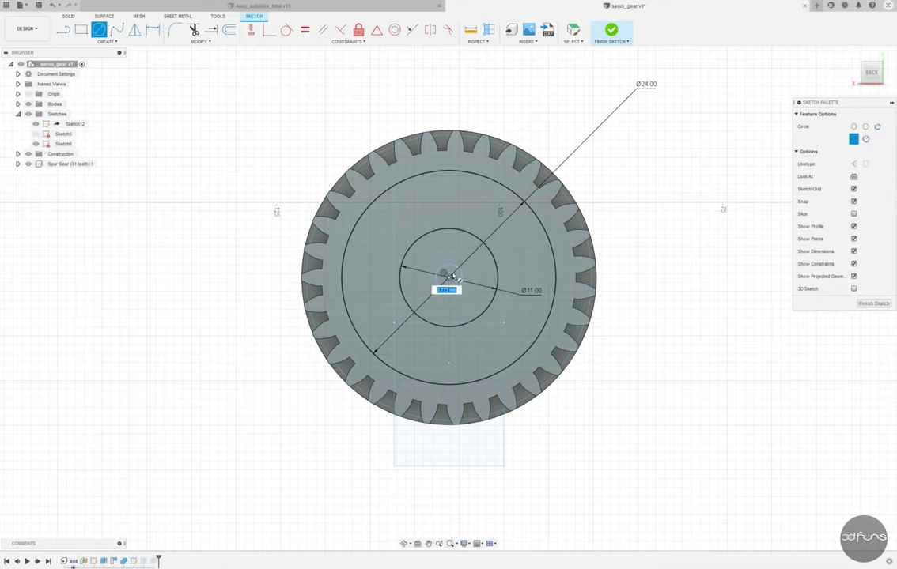
key(Escape)
click(611, 32)
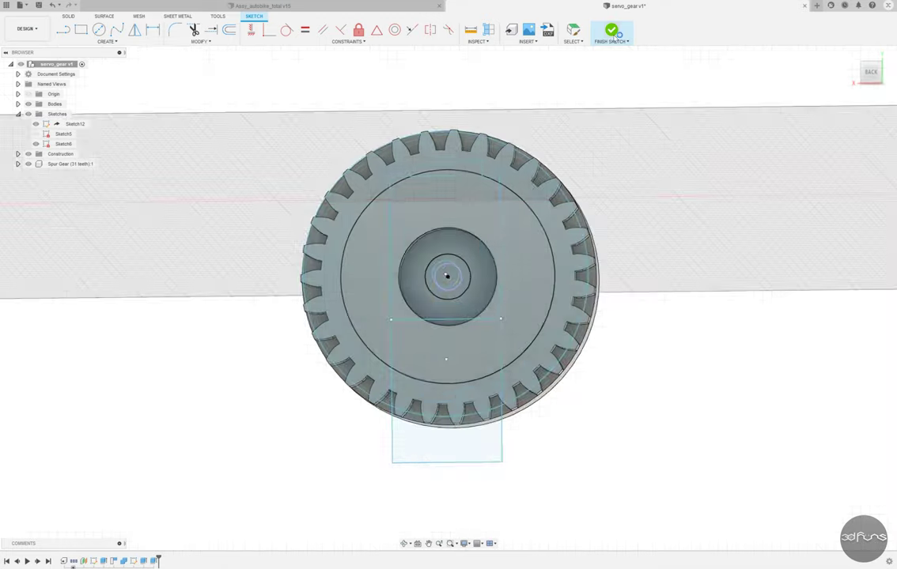
Step: Change the disc extrusion to a -8 mm Cut, making a pocket in the gear
double_click(144, 561)
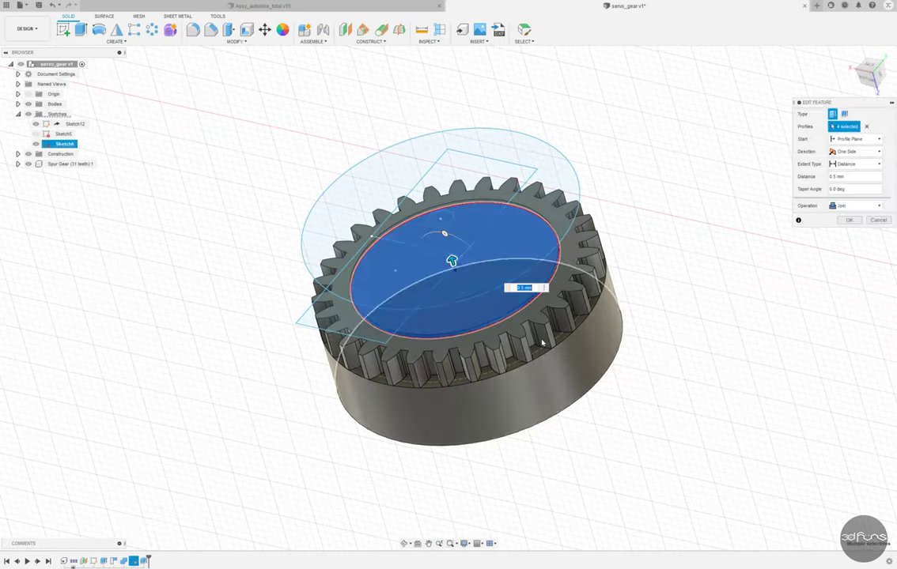
click(845, 206)
click(841, 225)
text(-8)
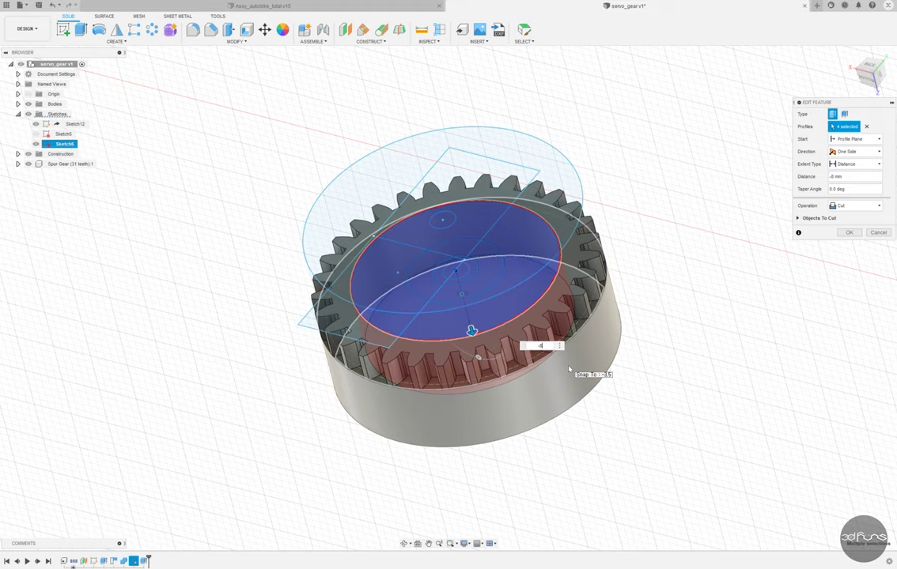
key(Return)
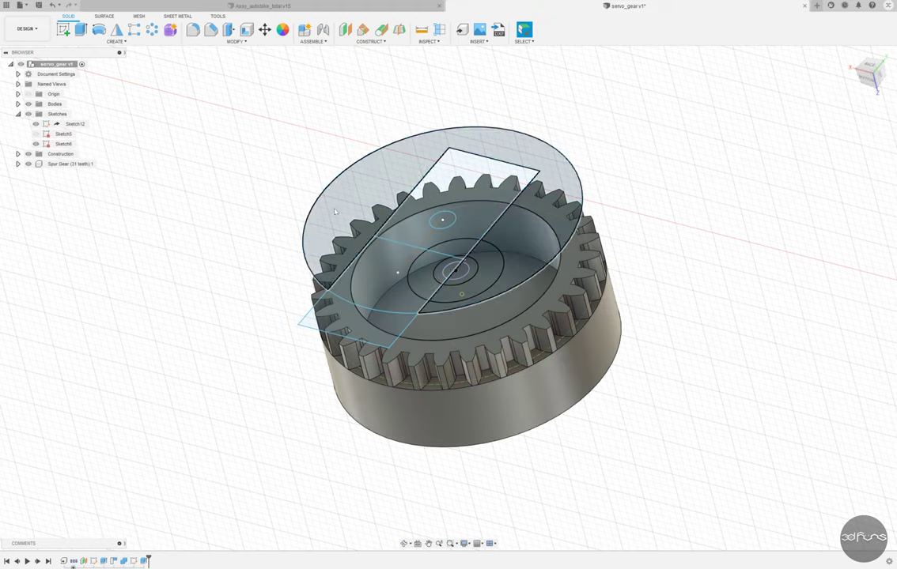
Step: Extrude the centre ring 3 mm from the pocket floor as a joined hub
key(e)
shift+middle_drag(490, 271, 475, 261)
click(455, 271)
click(854, 139)
click(846, 164)
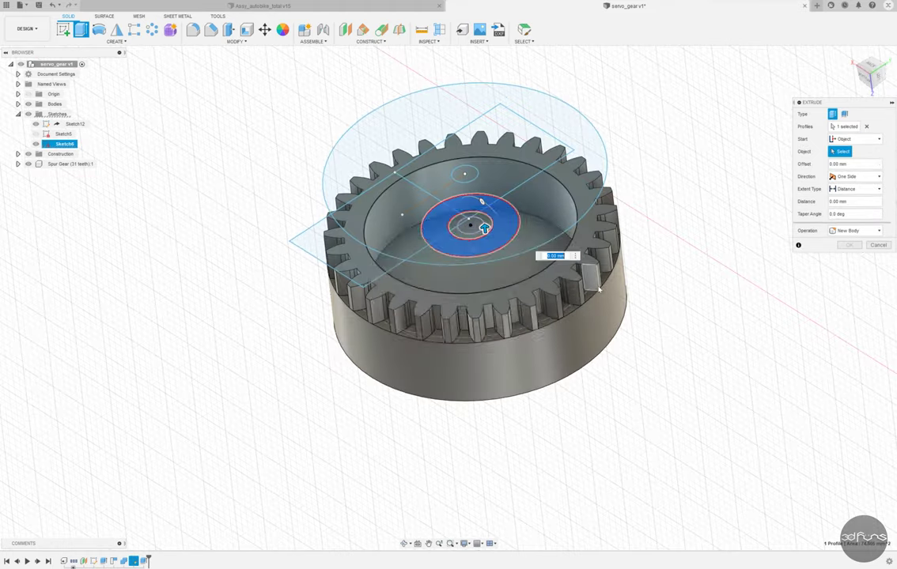
click(490, 279)
text(3)
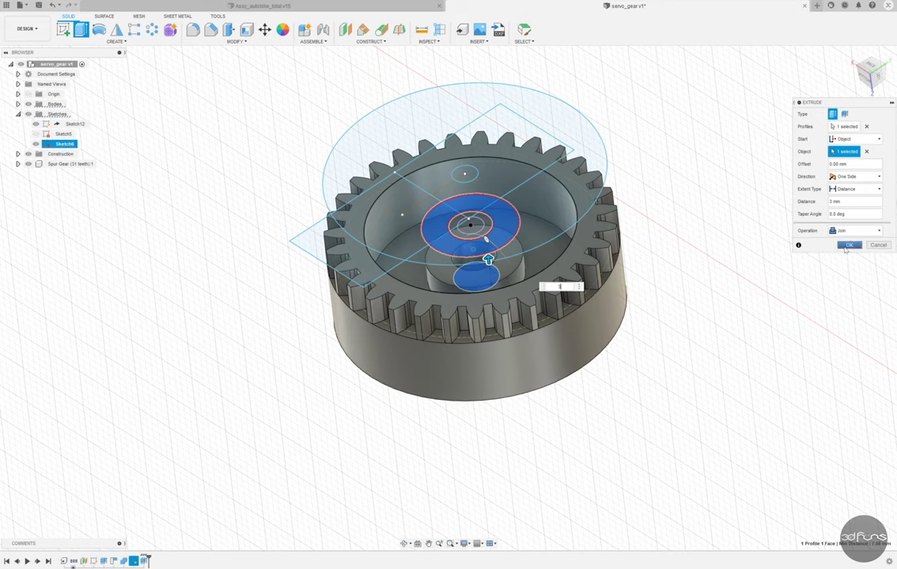
key(Return)
shift+middle_drag(671, 296, 678, 369)
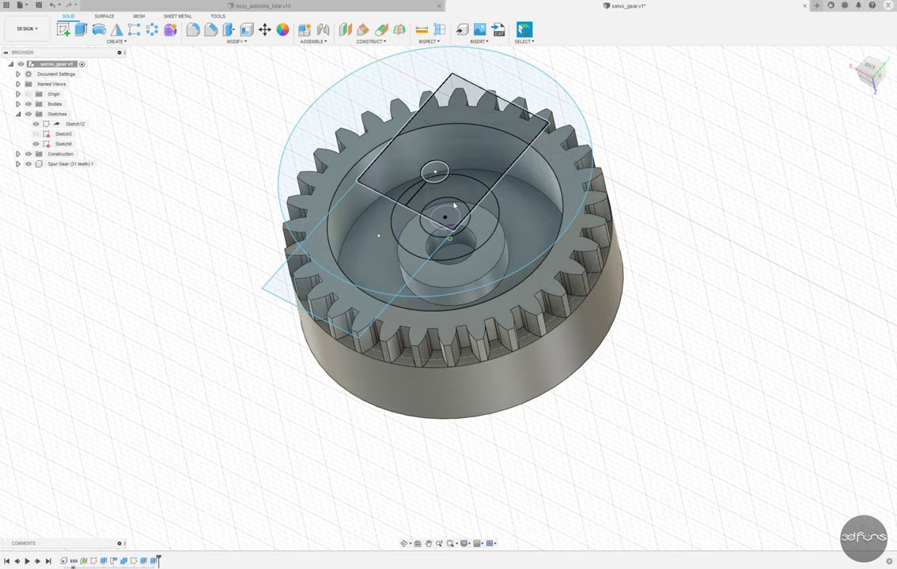
click(875, 84)
Step: Create a sketch on the gear face and project the Ø4.80 centre hole edge into it
click(63, 29)
click(326, 166)
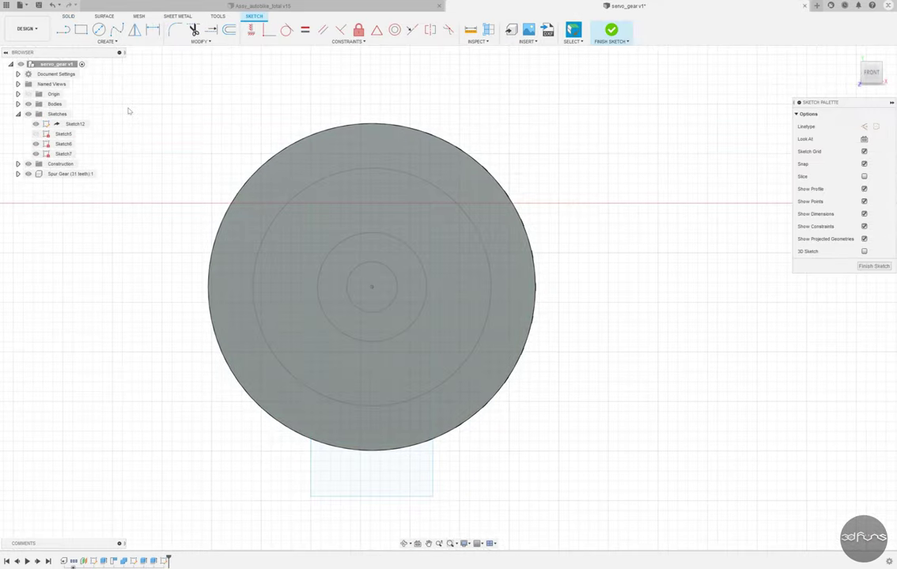
click(106, 41)
click(64, 198)
click(376, 275)
key(c)
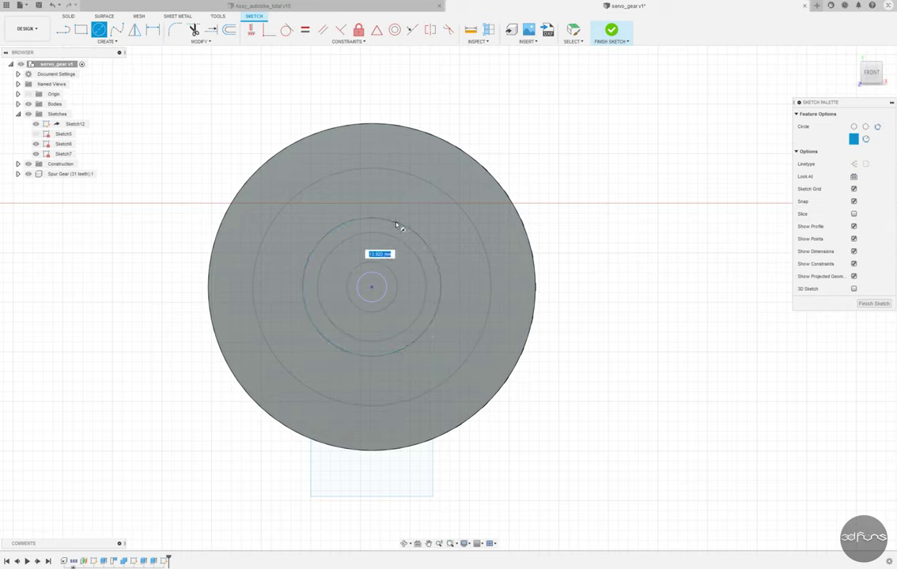
key(Escape)
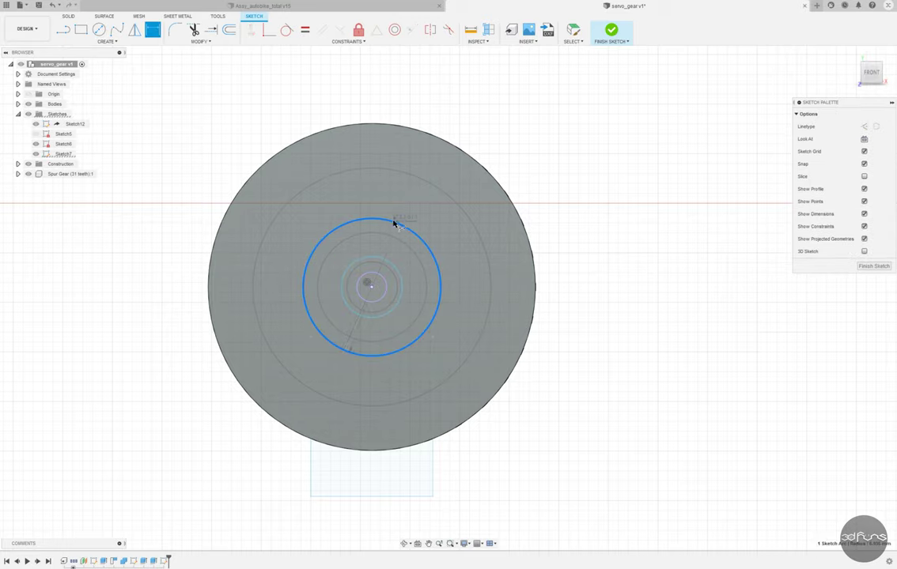
Step: Offset the projected centre circle and finish the sketch
click(148, 35)
scroll(380, 246, up, 3)
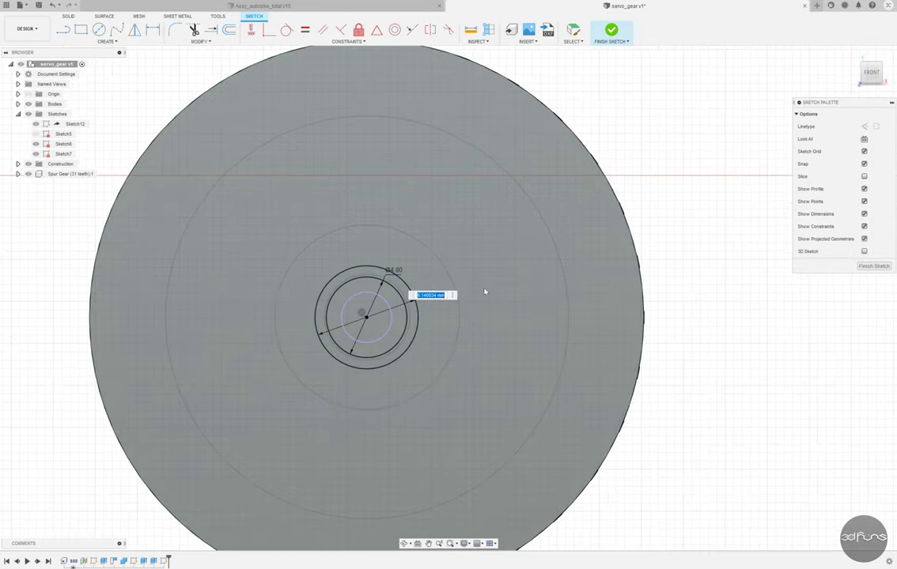
click(611, 30)
shift+middle_drag(414, 225, 351, 228)
Step: Extrude the ring and inner circle profiles -2 mm
key(e)
click(351, 229)
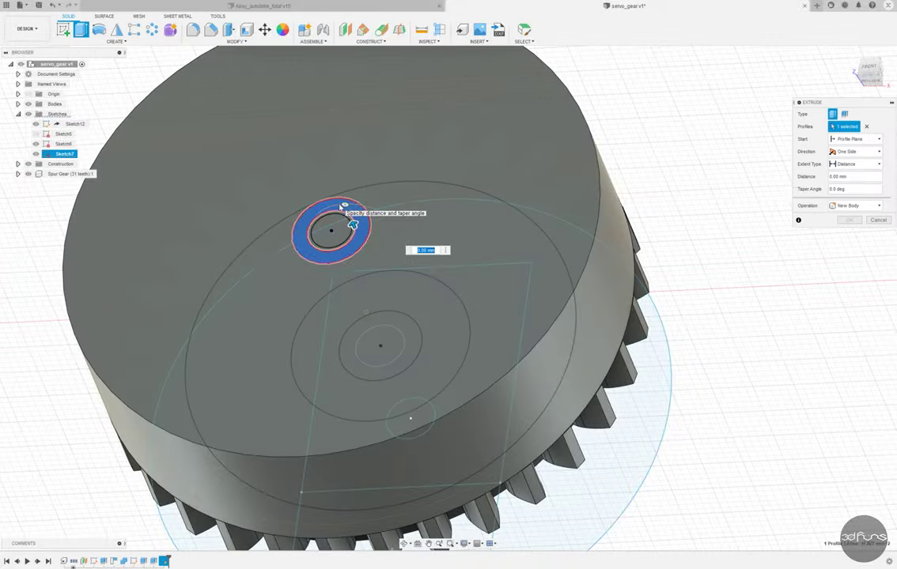
scroll(351, 228, up, 3)
click(321, 266)
text(-2)
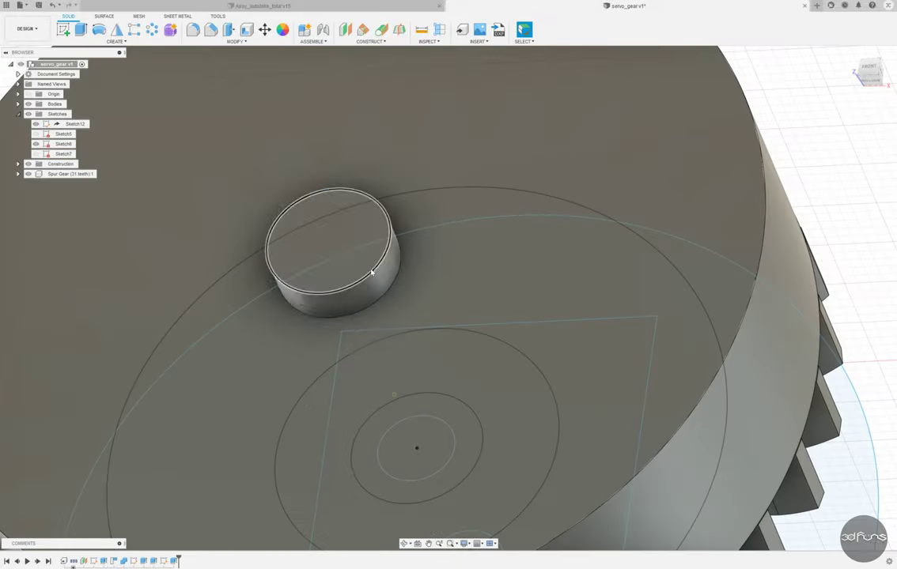
Step: Change the earlier boss extrusion's operation to Cut to recess the bore
right_click(163, 561)
click(198, 483)
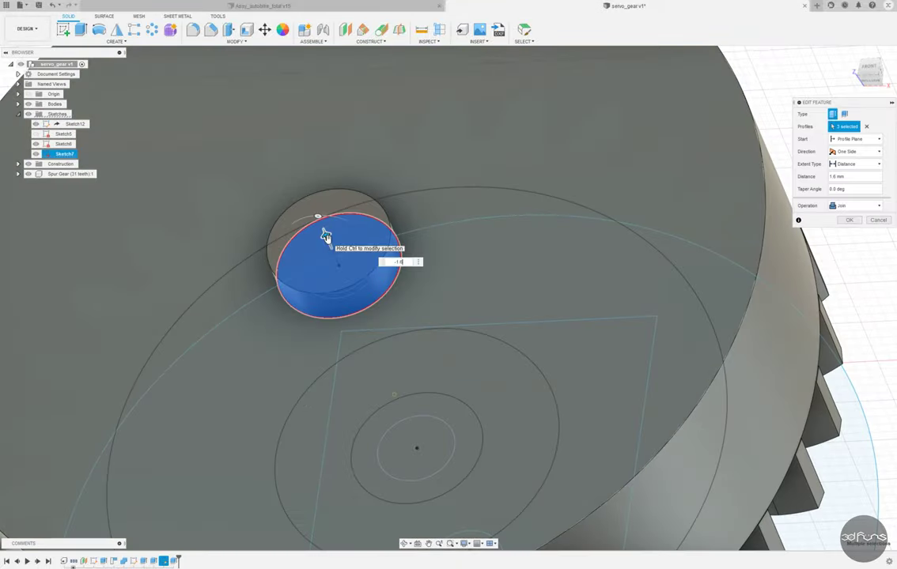
click(854, 206)
click(842, 220)
click(849, 220)
scroll(368, 249, down, 3)
Step: Orbit around the gear to inspect the bore from underneath and the flat back face
key(e)
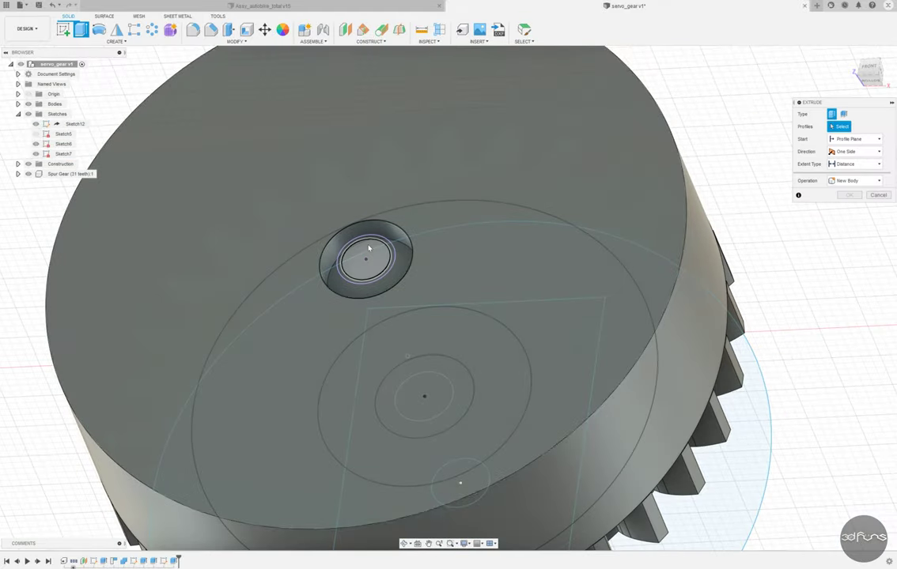
key(Return)
mouse_move(724, 261)
shift+middle_down()
mouse_move(661, 248)
mouse_move(738, 180)
mouse_move(718, 230)
shift+middle_up()
key(f)
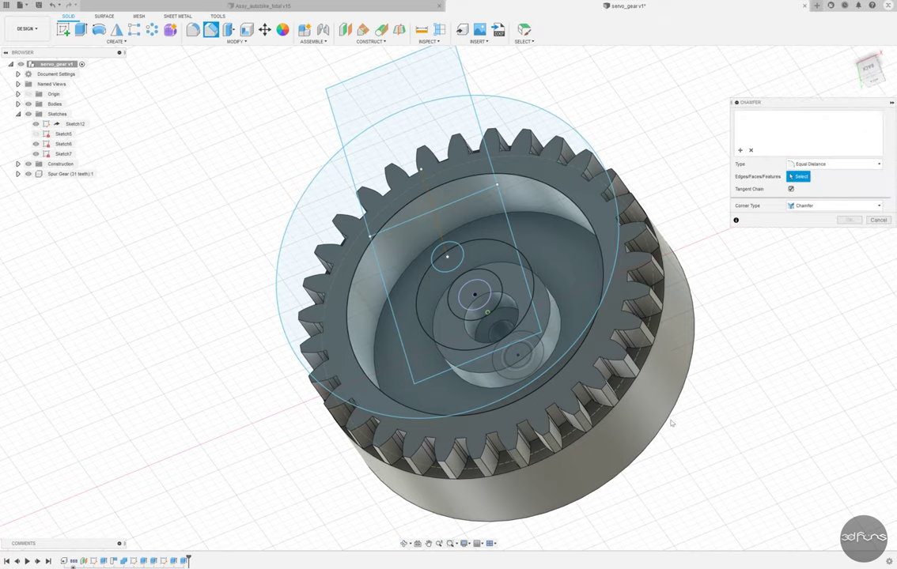
key(Escape)
shift+middle_drag(341, 116, 220, 92)
mouse_move(54, 174)
shift+middle_down()
mouse_move(486, 241)
mouse_move(456, 186)
mouse_move(615, 150)
mouse_move(189, 159)
shift+middle_up()
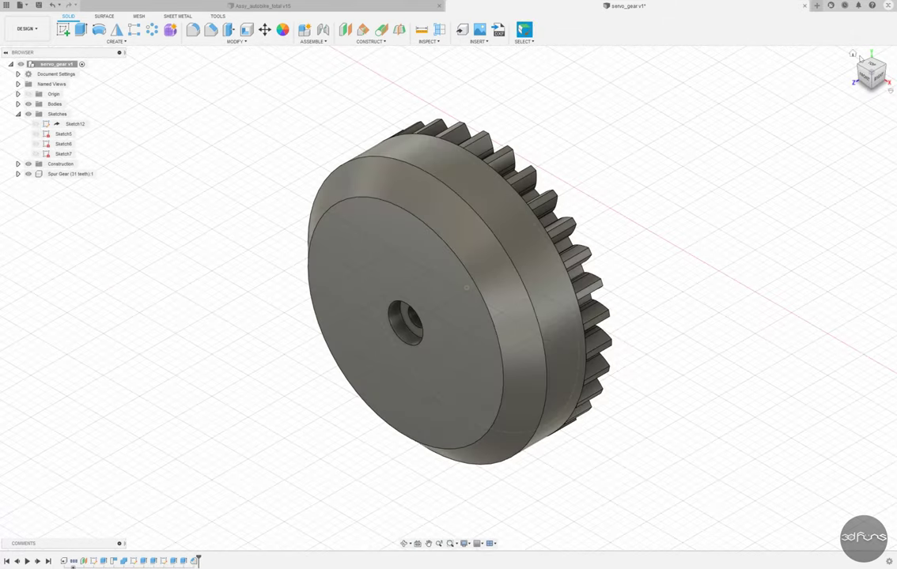
Step: Close the servo_gear document and confirm its placement in the autobike assembly
click(805, 6)
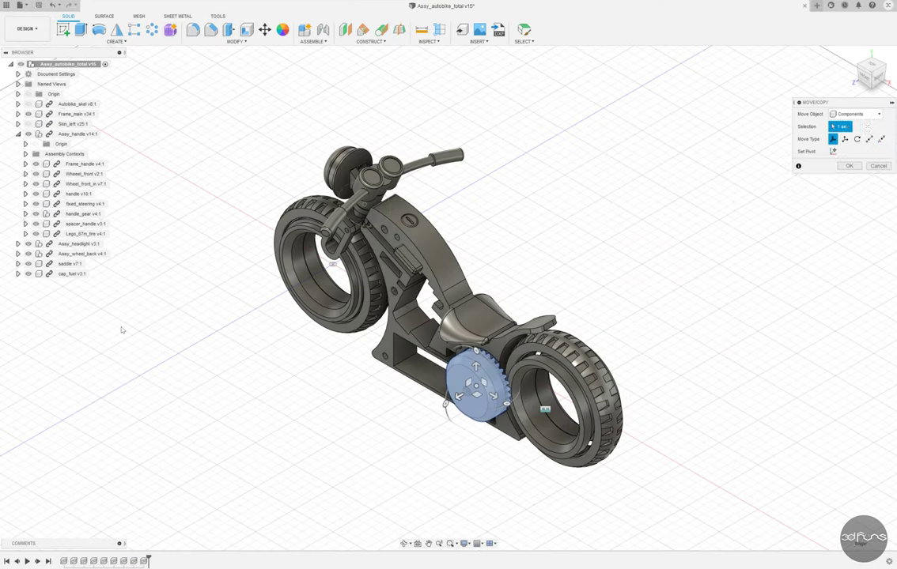
key(Return)
scroll(440, 279, up, 5)
mouse_move(382, 460)
shift+middle_down()
mouse_move(439, 280)
mouse_move(420, 279)
mouse_move(433, 293)
shift+middle_up()
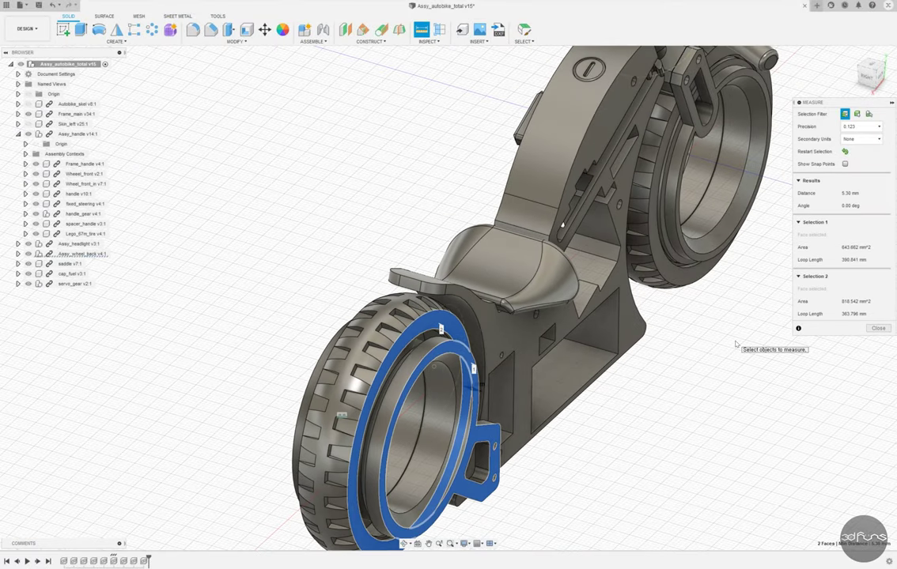
Step: Open the Assy_wheel_back component in its own document
click(91, 254)
right_click(91, 254)
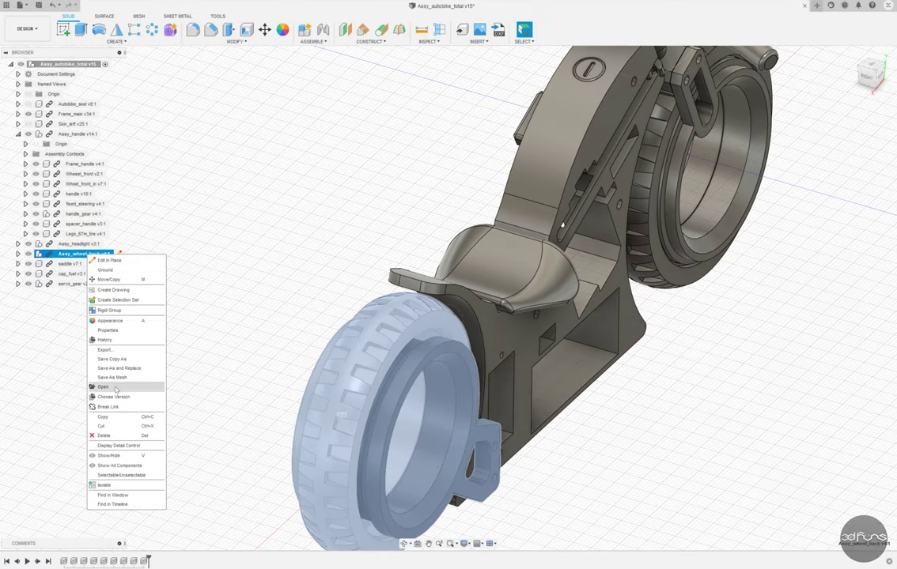
click(110, 344)
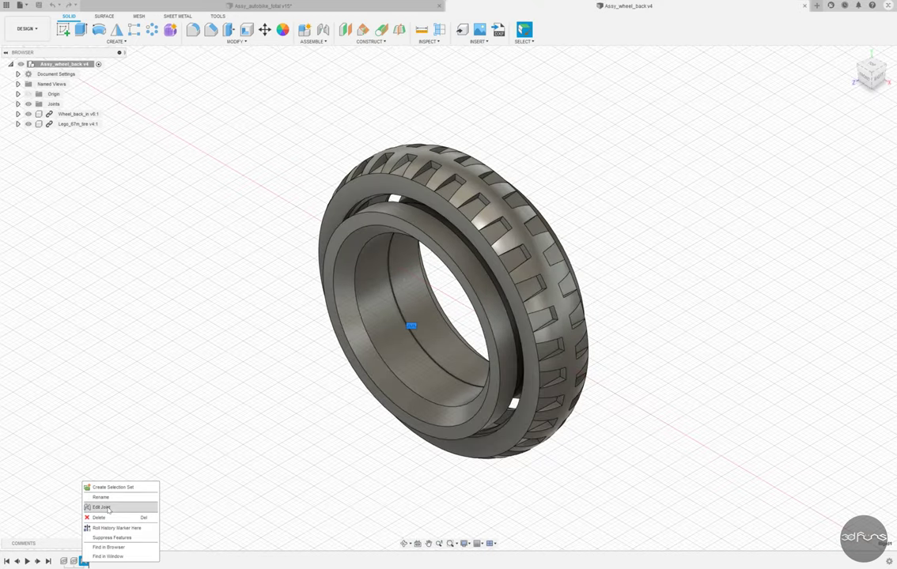
Step: Slide the tyre along the tyre-to-hub joint axis, then measure the hub flange to tyre face distance
click(108, 509)
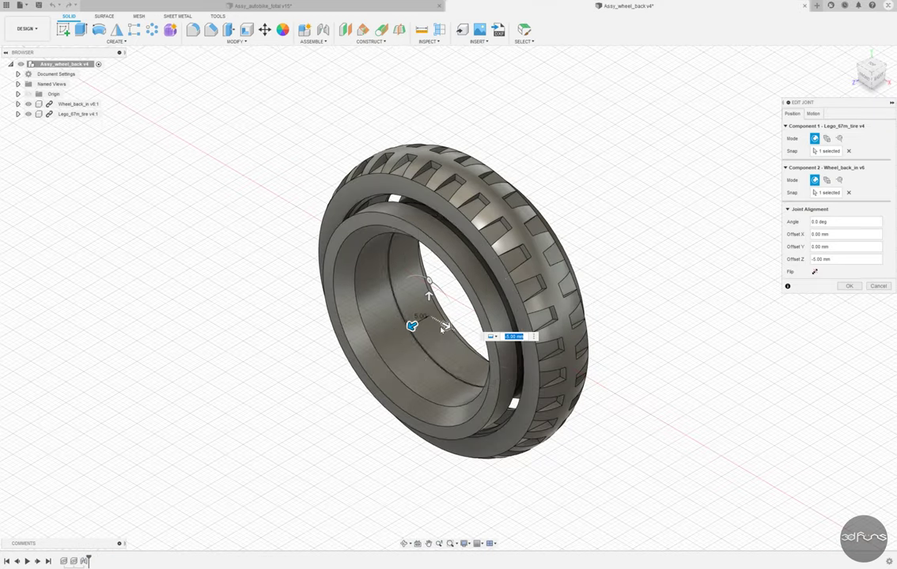
drag(413, 326, 543, 354)
key(Return)
mouse_move(633, 320)
shift+middle_down()
mouse_move(620, 280)
mouse_move(652, 256)
shift+middle_up()
key(i)
scroll(553, 238, up, 3)
click(499, 175)
click(498, 176)
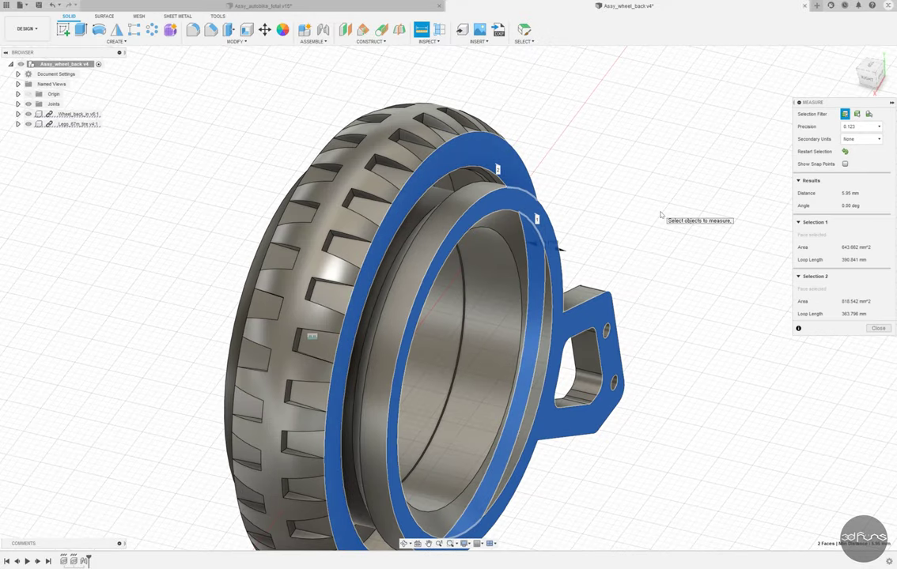
mouse_move(660, 213)
shift+middle_down()
mouse_move(673, 254)
mouse_move(625, 293)
shift+middle_up()
key(Escape)
Step: Re-edit the tyre joint and try Offset Z values of -6, -24, 0 and -24 mm
right_click(83, 561)
click(103, 507)
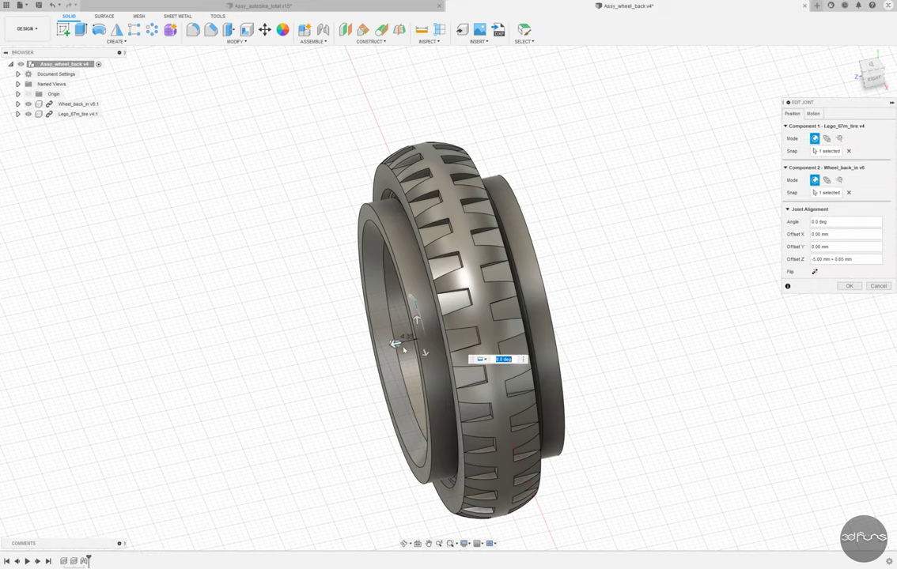
drag(400, 342, 405, 342)
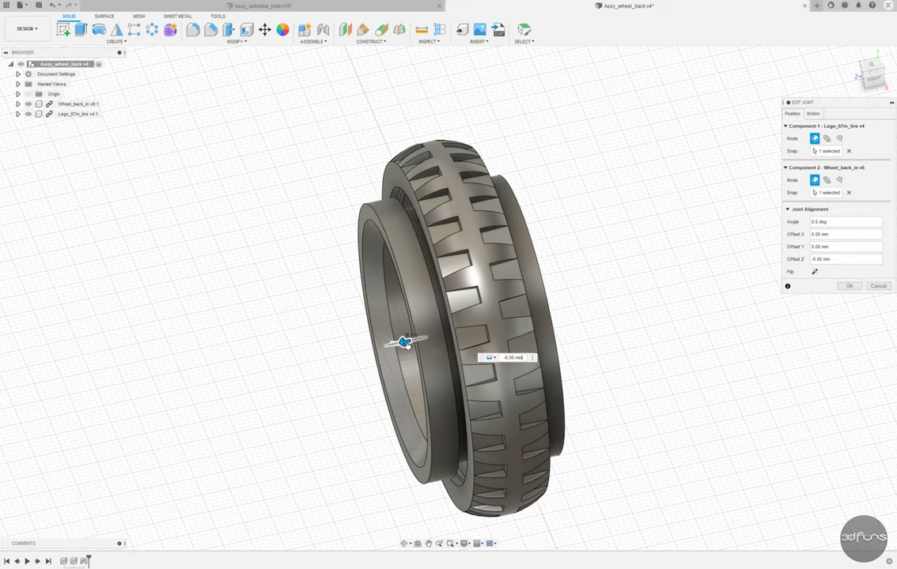
shift+middle_drag(404, 342, 696, 329)
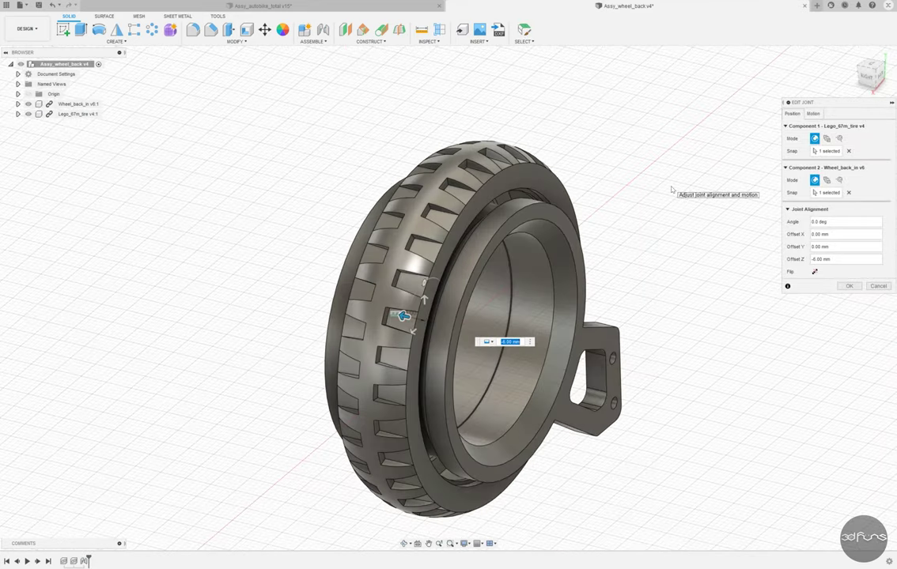
text(-24)
shift+middle_drag(671, 190, 820, 210)
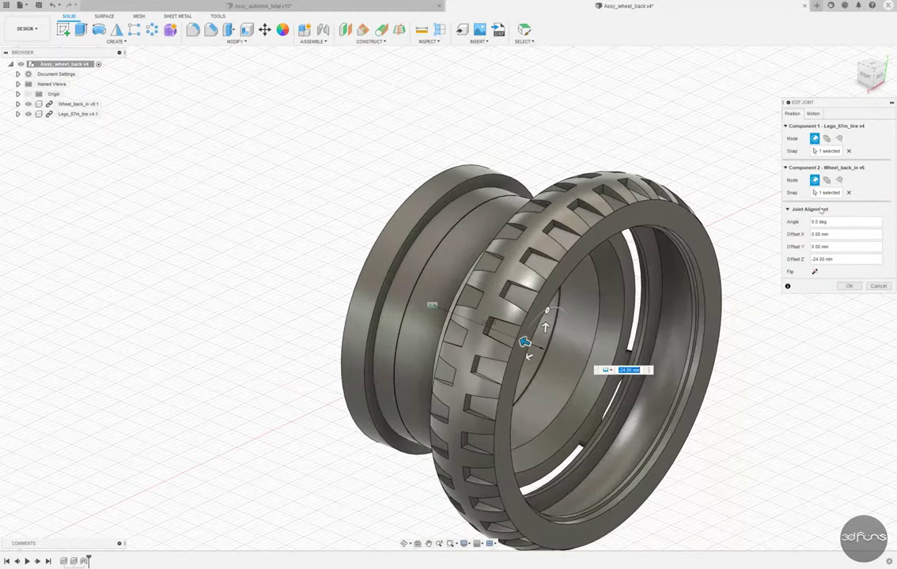
scroll(474, 332, up, 3)
scroll(474, 332, down, 2)
text(0)
shift+middle_drag(475, 332, 633, 238)
scroll(553, 277, up, 3)
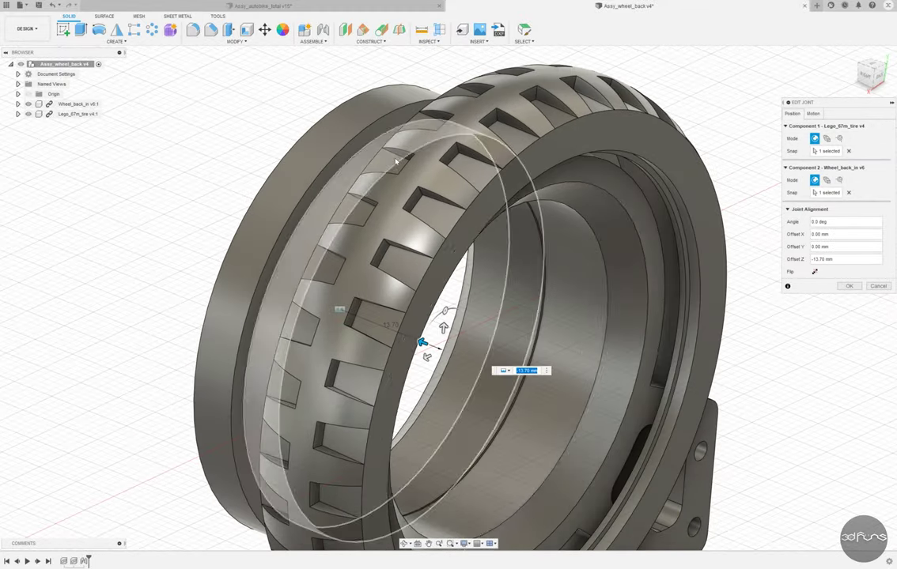
text(-24)
mouse_move(625, 186)
shift+middle_down()
mouse_move(542, 303)
mouse_move(516, 290)
shift+middle_up()
Step: Delete the tyre joint and create a new joint from the tyre's centre point to the hub
key(Escape)
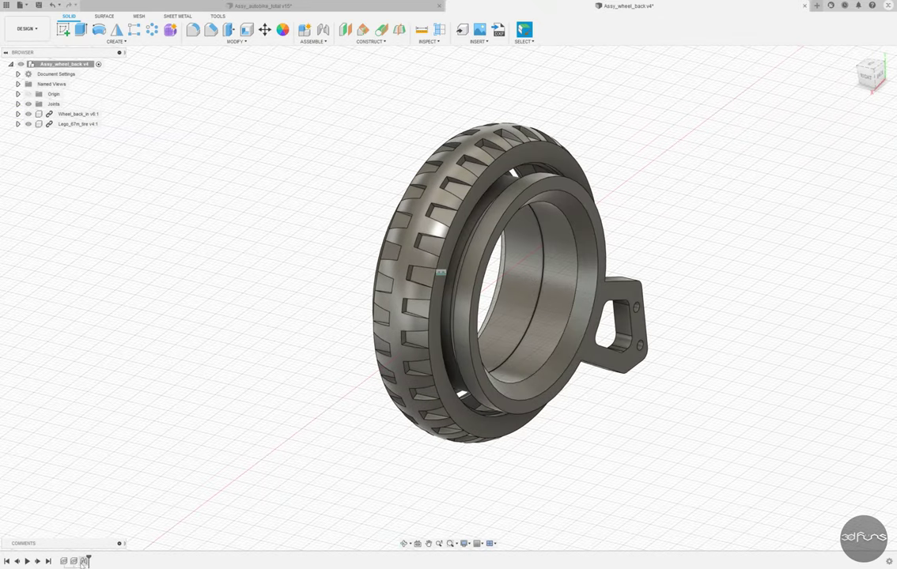
scroll(238, 455, down, 3)
click(313, 41)
click(310, 57)
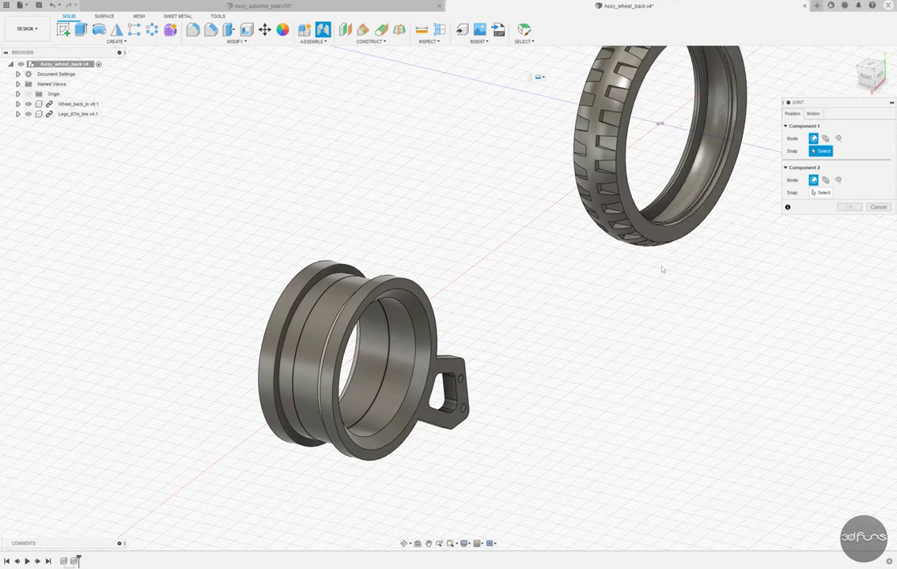
click(660, 241)
scroll(660, 183, down, 2)
scroll(712, 178, up, 3)
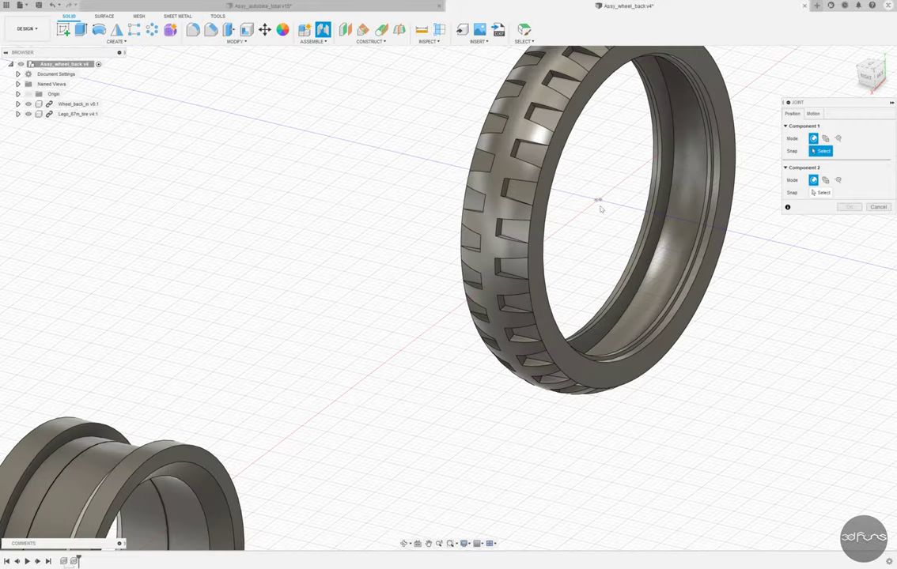
scroll(722, 177, up, 2)
scroll(720, 189, up, 2)
click(744, 198)
scroll(360, 498, down, 4)
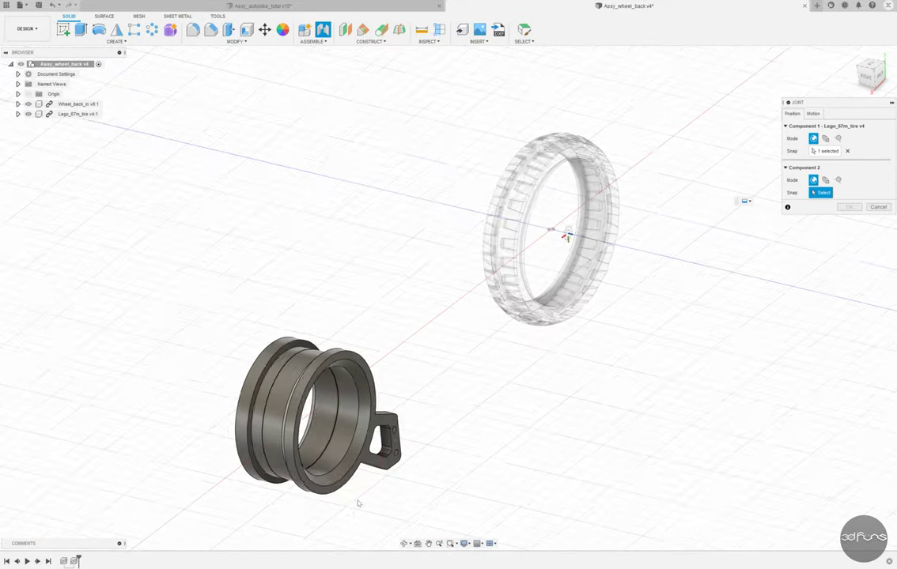
scroll(384, 398, up, 4)
click(384, 397)
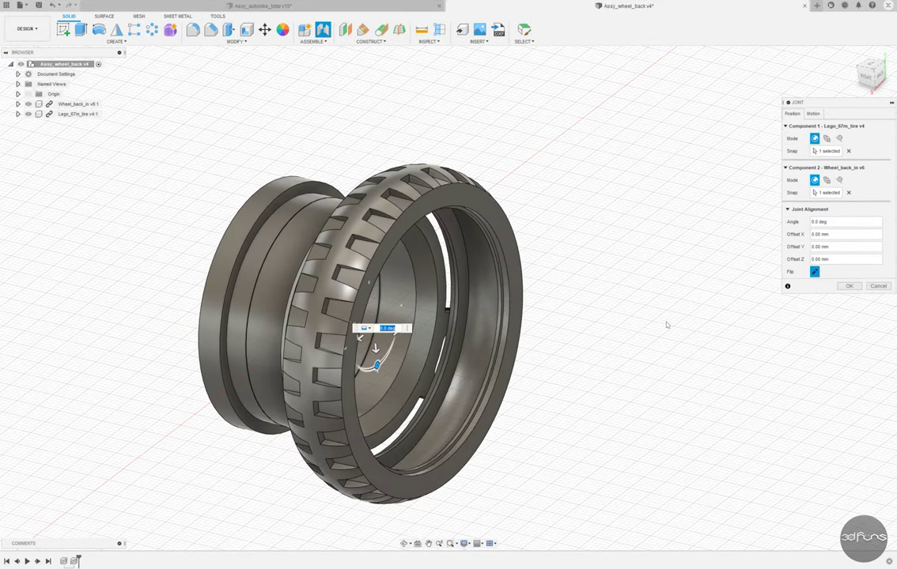
Step: Flip the tyre to face the other way and confirm the new joint
shift+middle_drag(451, 358, 372, 338)
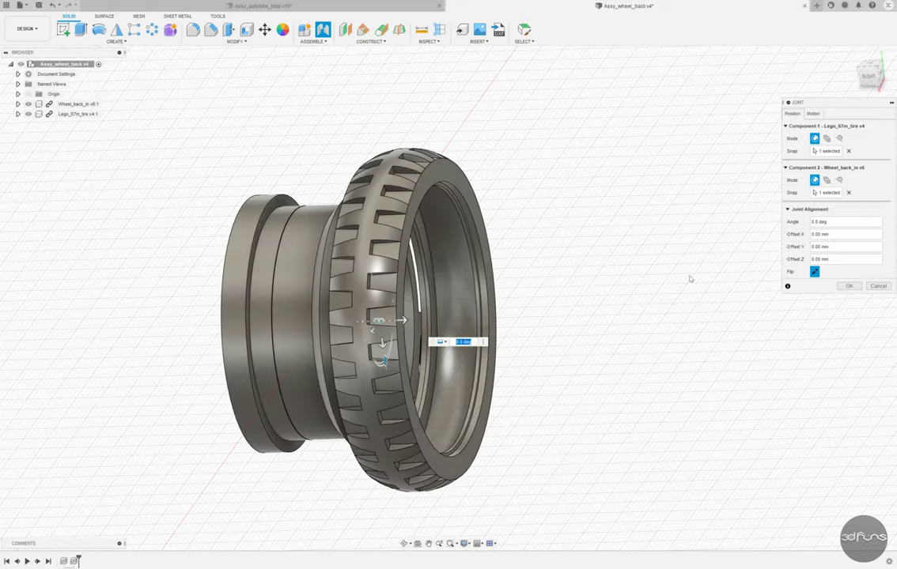
shift+middle_drag(689, 279, 653, 289)
click(814, 276)
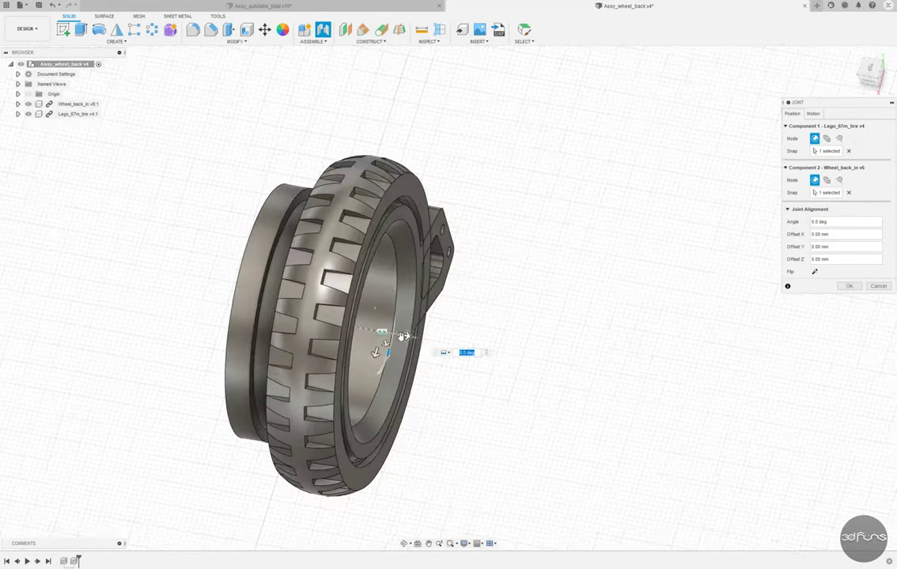
text(-4.65)
key(Return)
shift+middle_drag(596, 276, 562, 129)
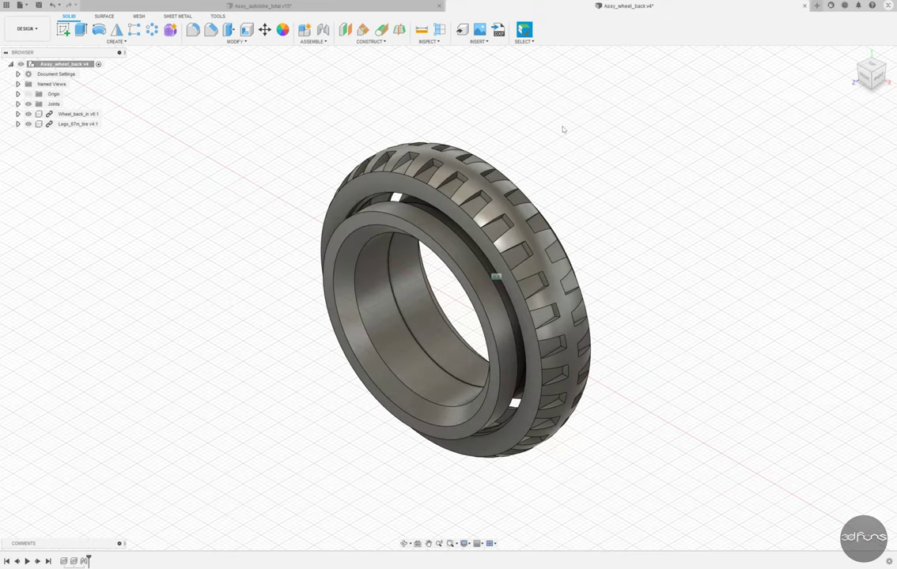
Step: Close the Assy_wheel_back document and inspect the autobike assembly in Home and Front views
click(804, 6)
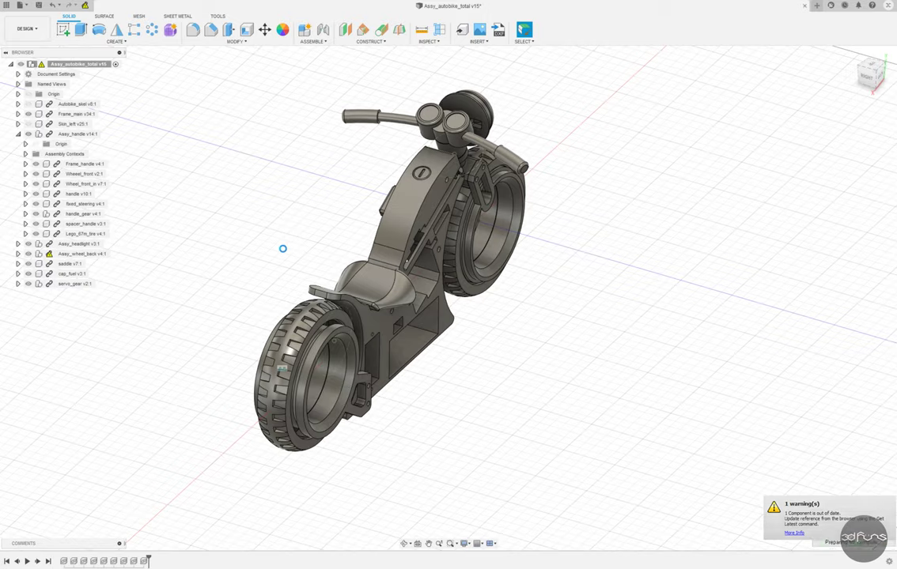
shift+middle_drag(283, 248, 622, 355)
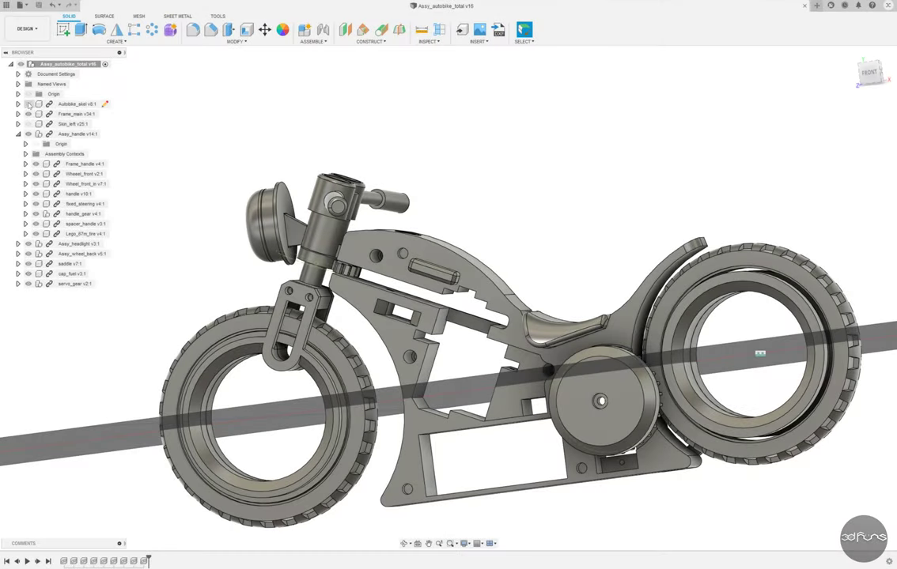
click(852, 55)
click(870, 72)
scroll(240, 153, up, 5)
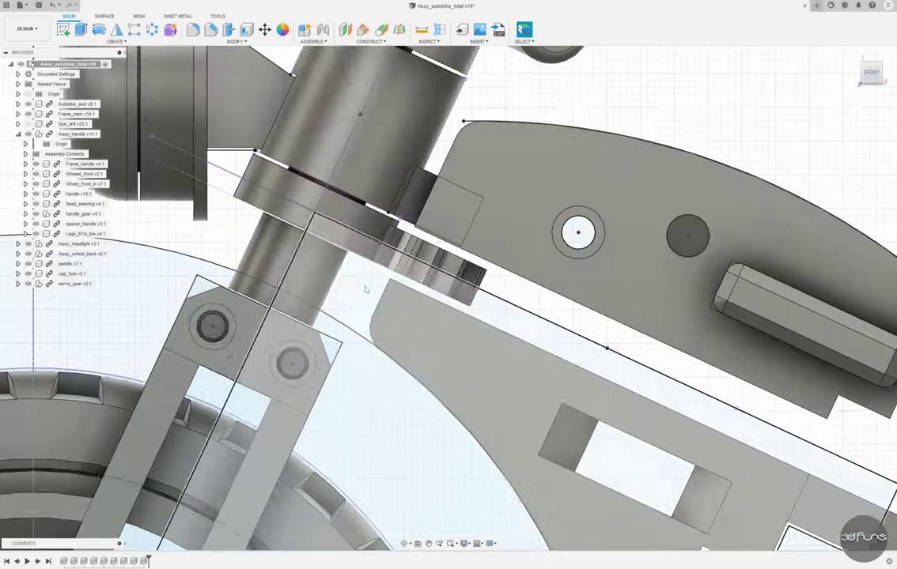
scroll(239, 153, up, 5)
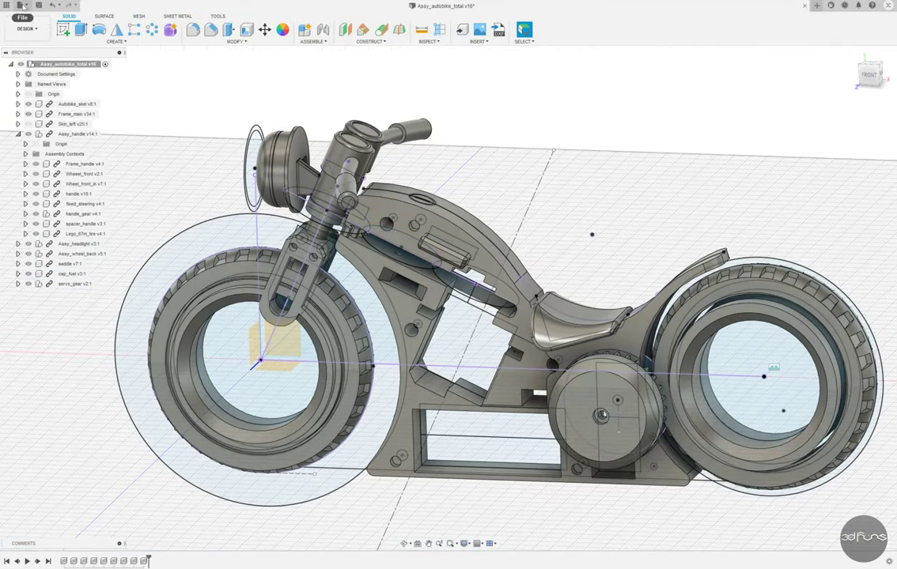
Step: Create a new empty design and begin saving it
click(19, 5)
click(38, 17)
click(40, 6)
text(handle_gear_middle)
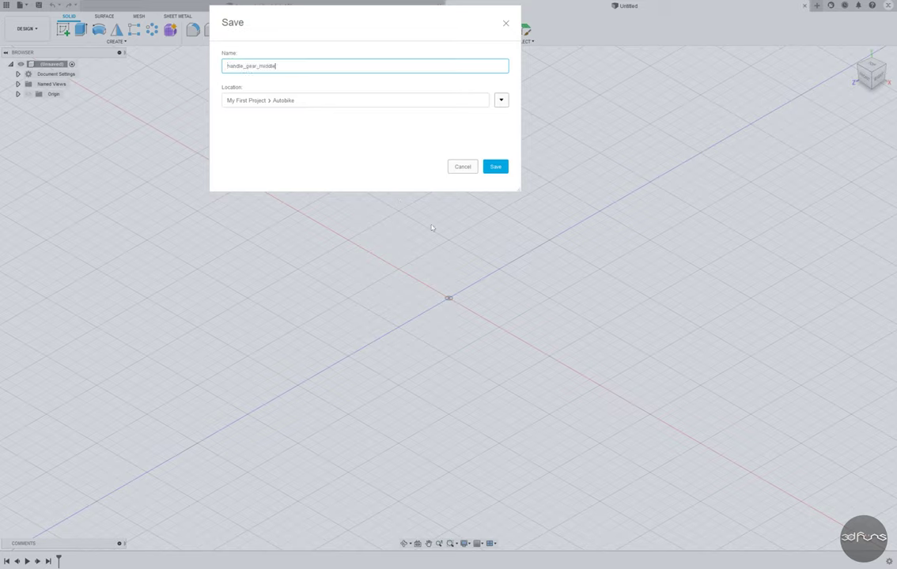
Step: Save as handle_gear_middle and derive the skeleton sketches from Autobike_skel
click(495, 167)
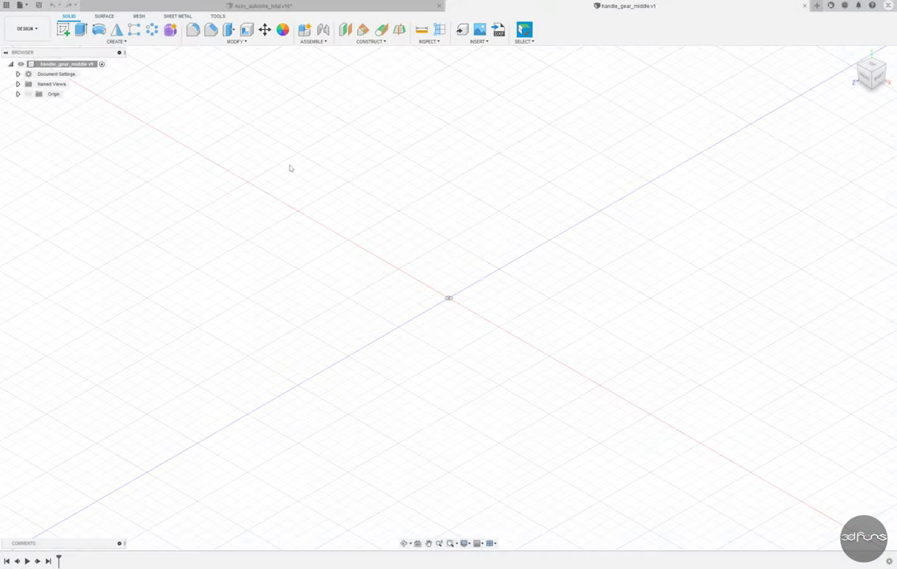
click(116, 41)
click(478, 41)
click(463, 57)
key(Escape)
scroll(276, 207, up, 3)
scroll(276, 208, up, 3)
scroll(276, 207, up, 3)
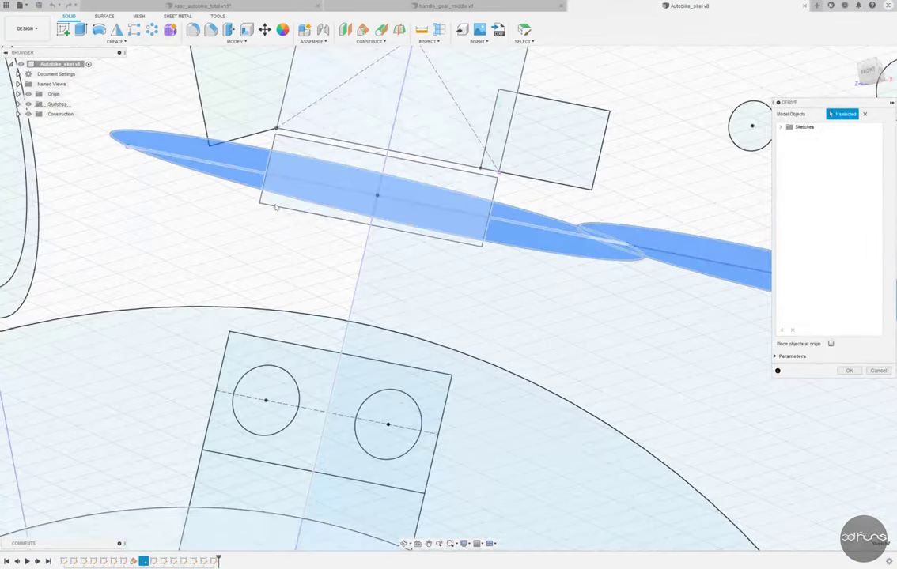
scroll(276, 208, down, 5)
click(849, 371)
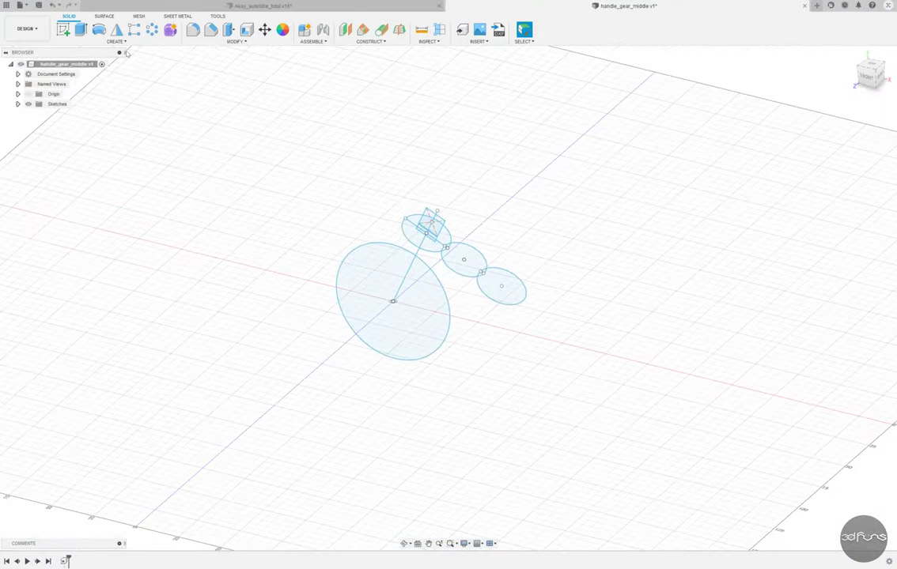
Step: Generate a 23-tooth, module 1 spur gear 3 mm thick
click(117, 41)
click(66, 241)
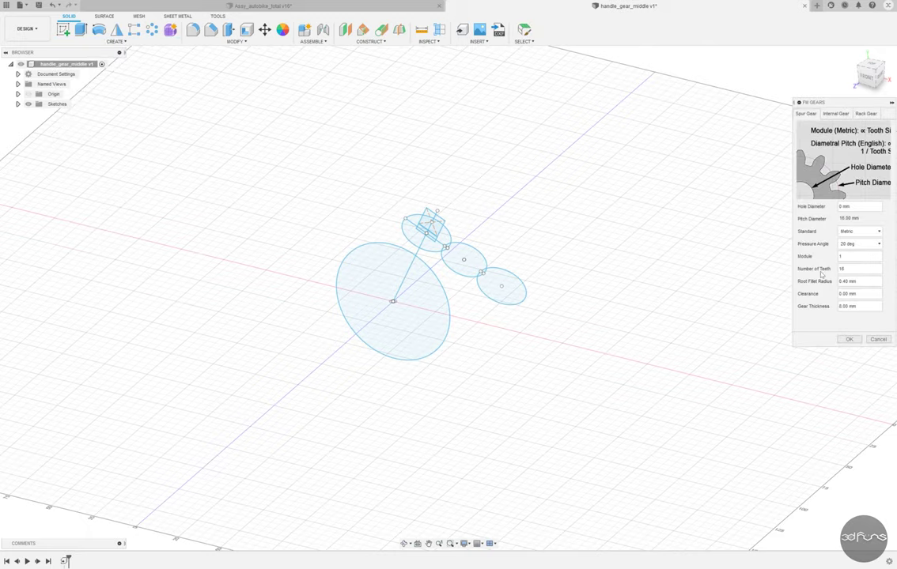
click(849, 339)
scroll(420, 321, up, 3)
mouse_move(420, 320)
shift+middle_down()
mouse_move(517, 383)
mouse_move(514, 395)
mouse_move(499, 372)
shift+middle_up()
click(363, 30)
Step: Create a 90° plane at an angle through the skeleton line
click(445, 200)
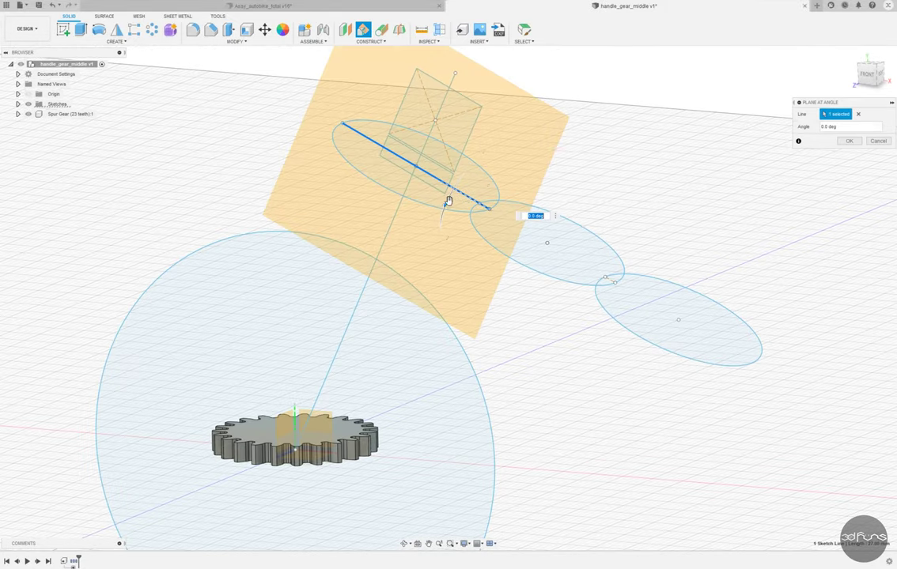
drag(445, 200, 449, 231)
click(848, 140)
mouse_move(616, 184)
shift+middle_down()
mouse_move(623, 174)
mouse_move(558, 128)
mouse_move(431, 253)
shift+middle_up()
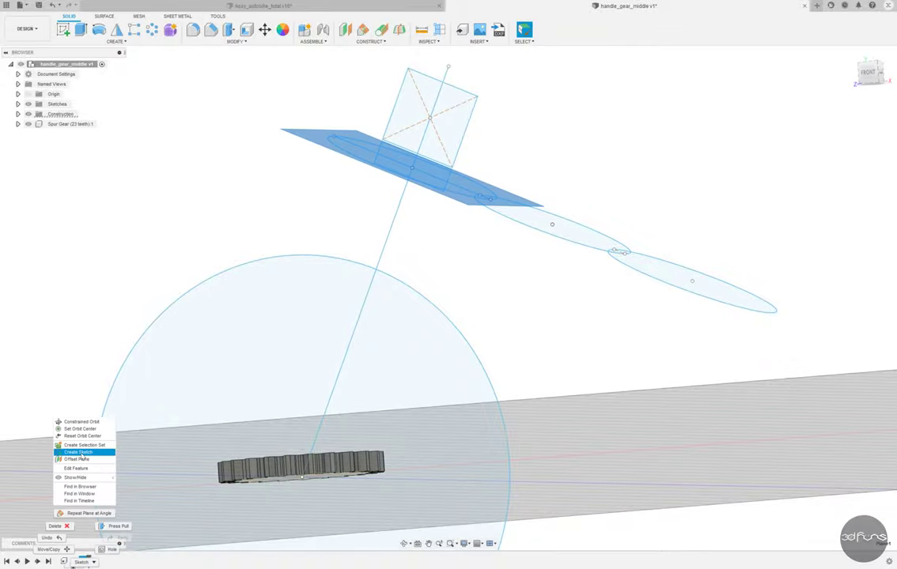
click(316, 313)
scroll(316, 312, down, 2)
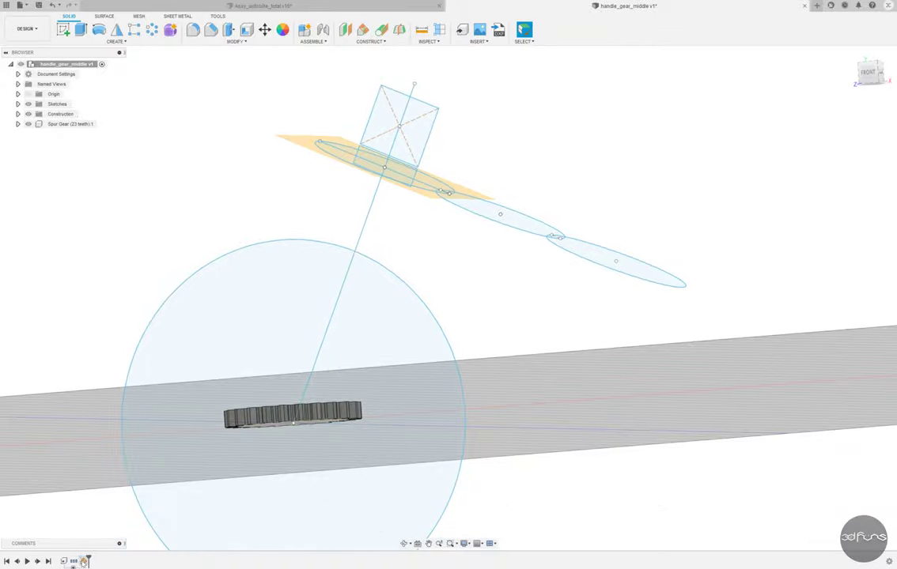
click(363, 30)
click(395, 176)
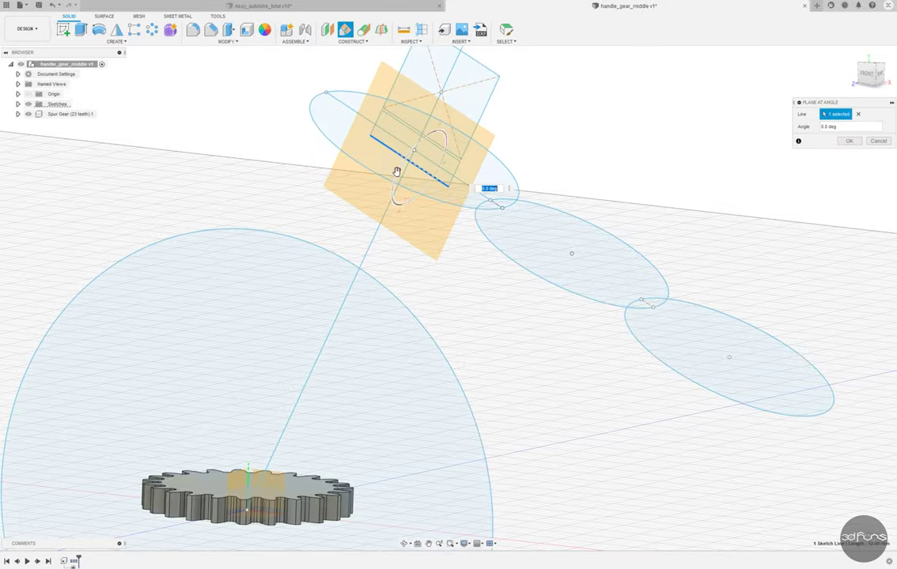
key(Return)
scroll(706, 177, down, 2)
Step: Start a sketch on the angled plane and draw a 25 mm circle
click(63, 30)
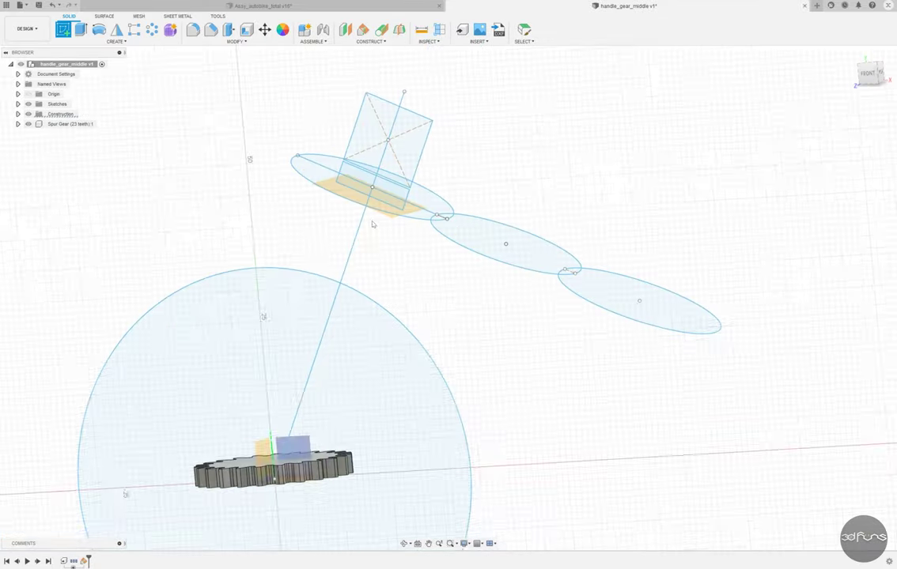
click(372, 204)
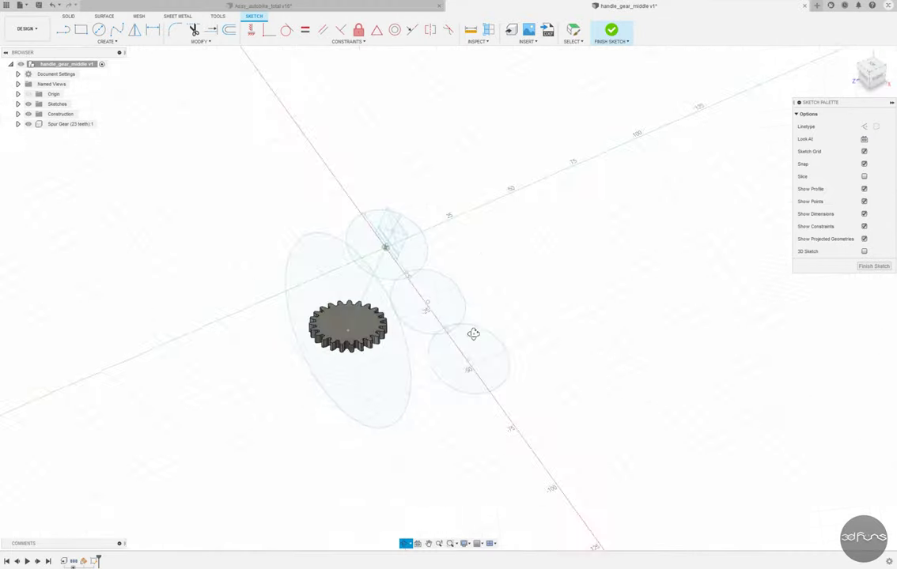
text(c25)
key(Return)
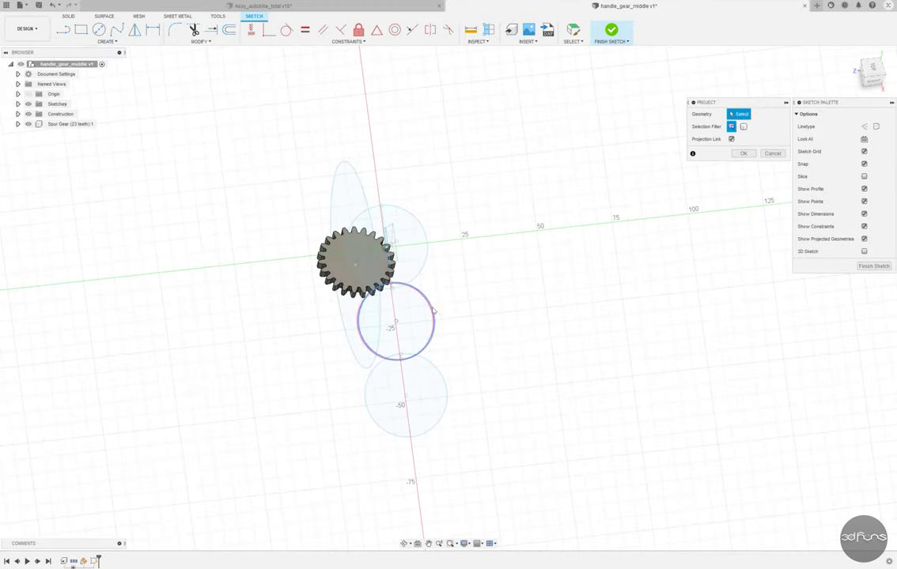
shift+middle_drag(393, 283, 412, 282)
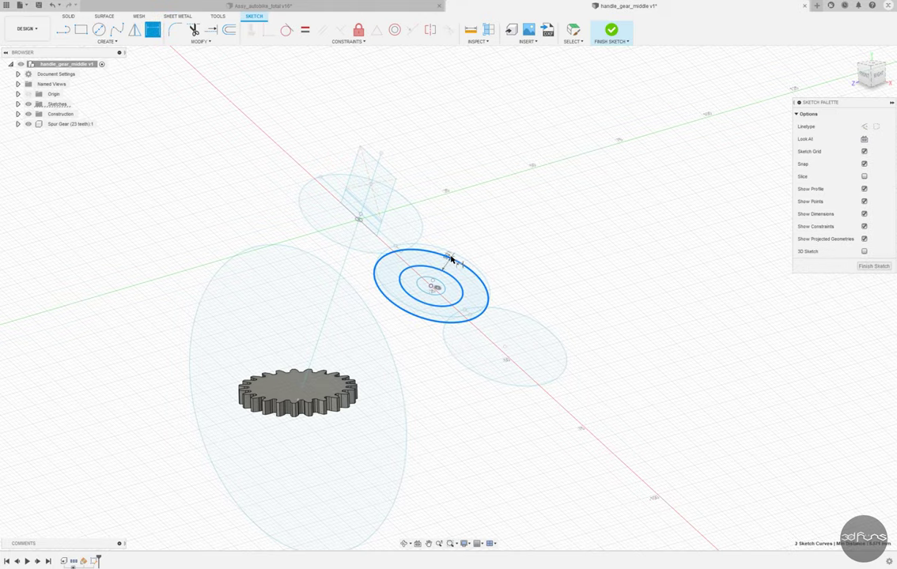
shift+middle_drag(473, 248, 374, 303)
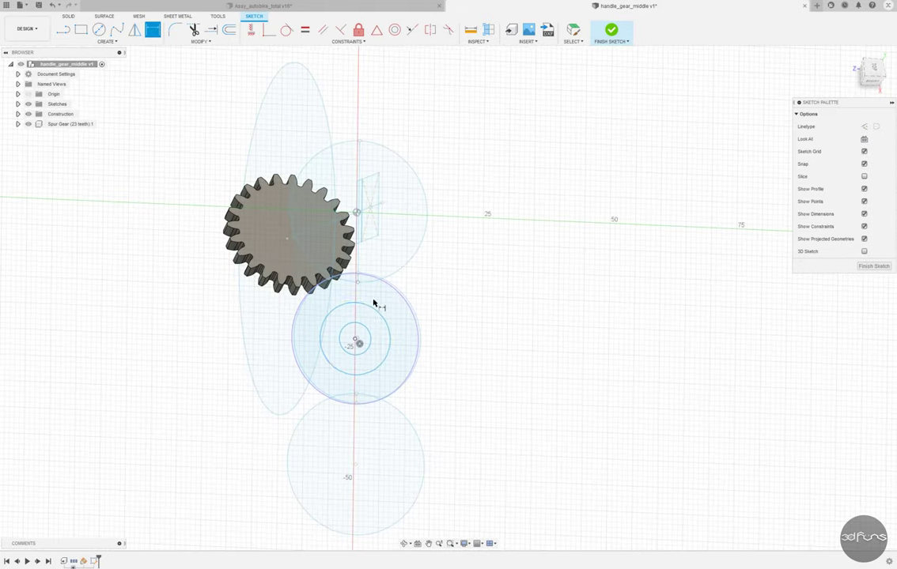
Step: Finish the 10 mm circle and extrude both profiles To Object up to the skeleton plane
key(Return)
key(e)
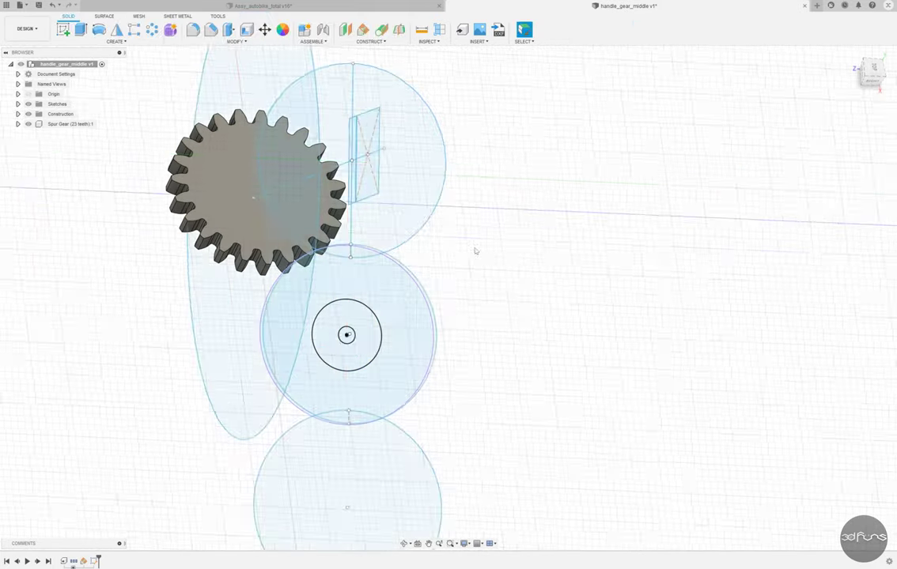
click(350, 305)
click(323, 301)
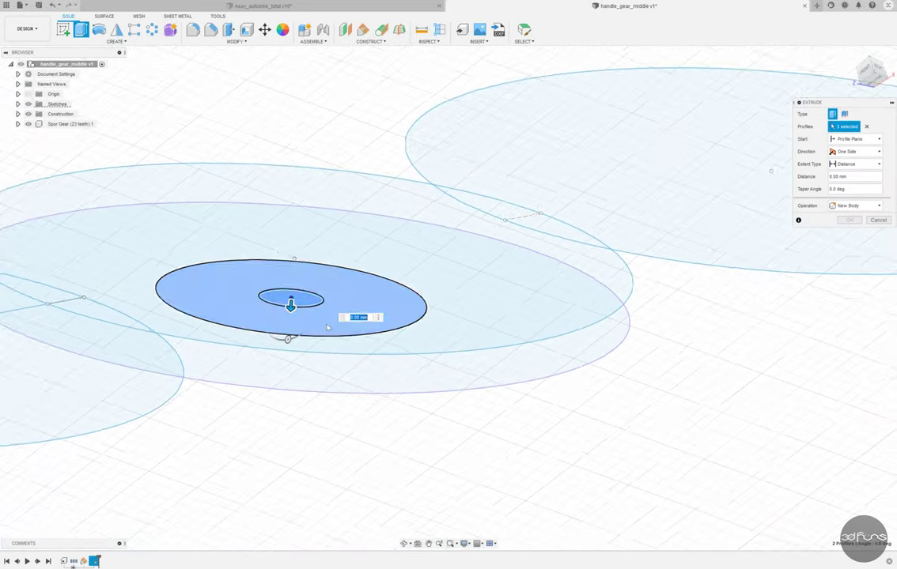
click(847, 184)
scroll(197, 245, up, 5)
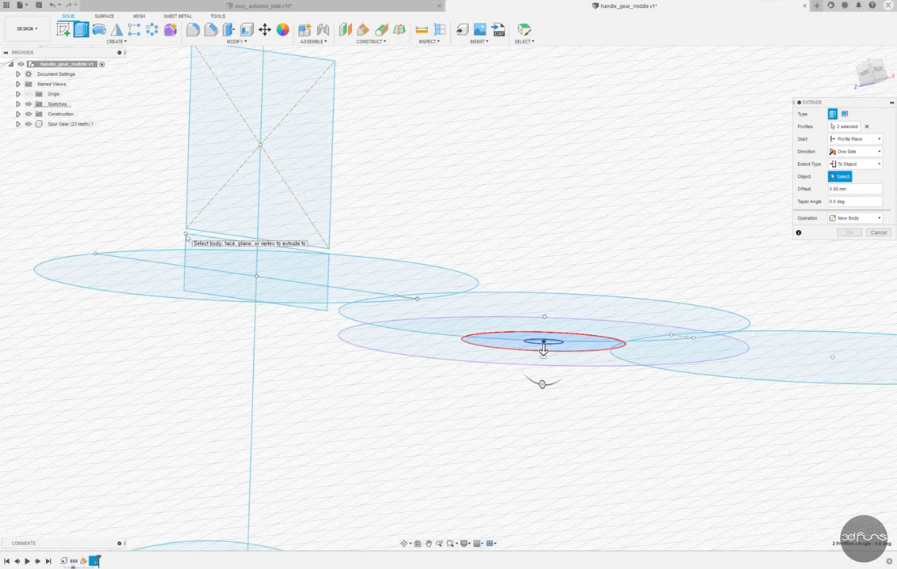
click(187, 235)
scroll(458, 217, down, 5)
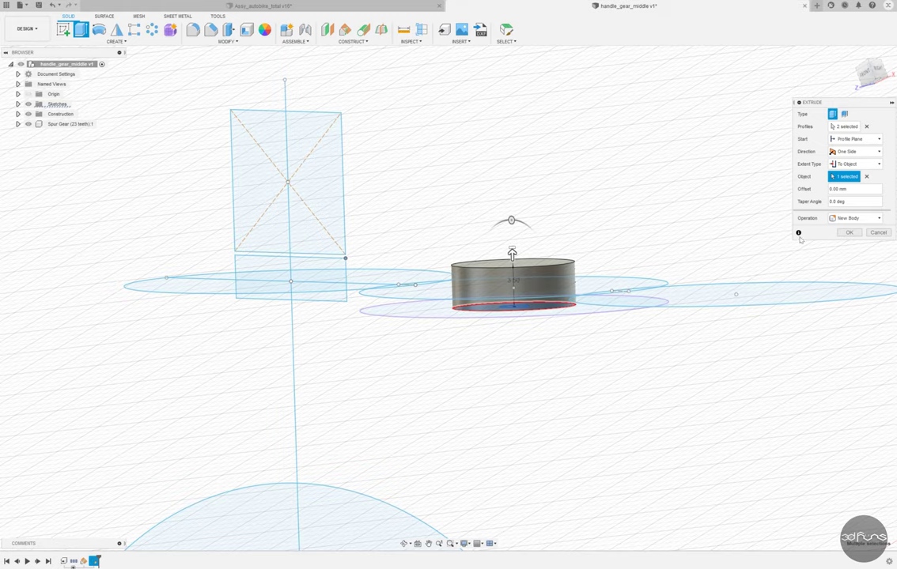
click(848, 235)
scroll(844, 235, down, 3)
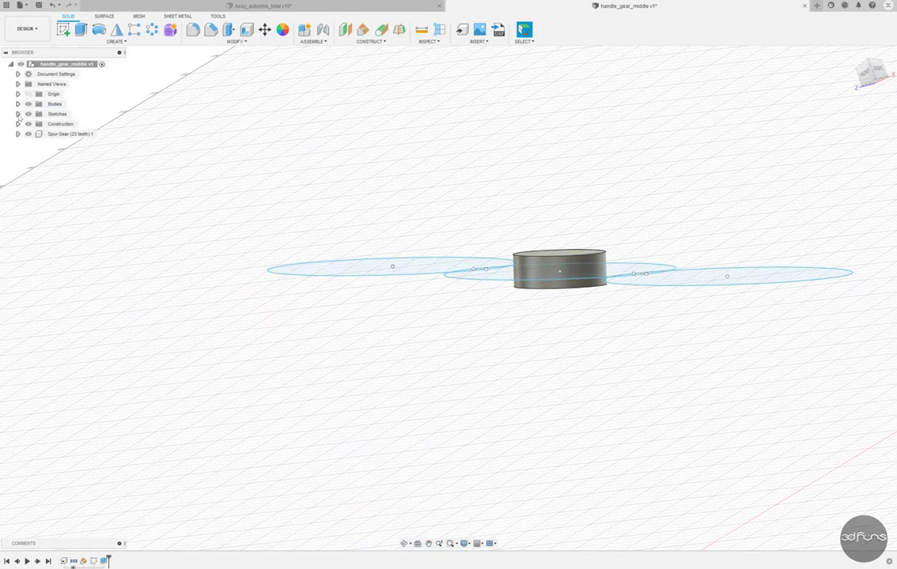
mouse_move(844, 235)
shift+middle_down()
mouse_move(655, 215)
mouse_move(447, 313)
mouse_move(397, 461)
shift+middle_up()
key(m)
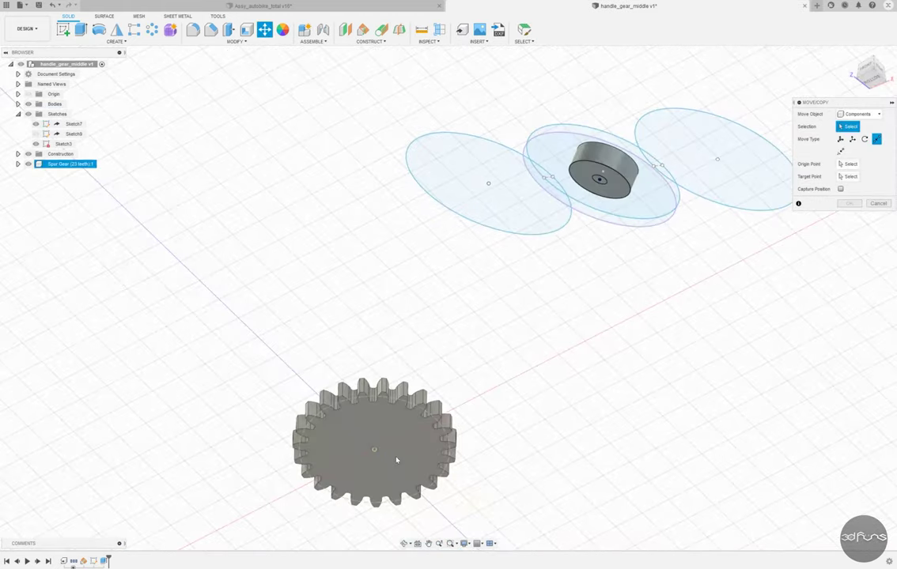
Step: Move the spur gear point to point from its centre onto the hub cylinder's centre
click(330, 398)
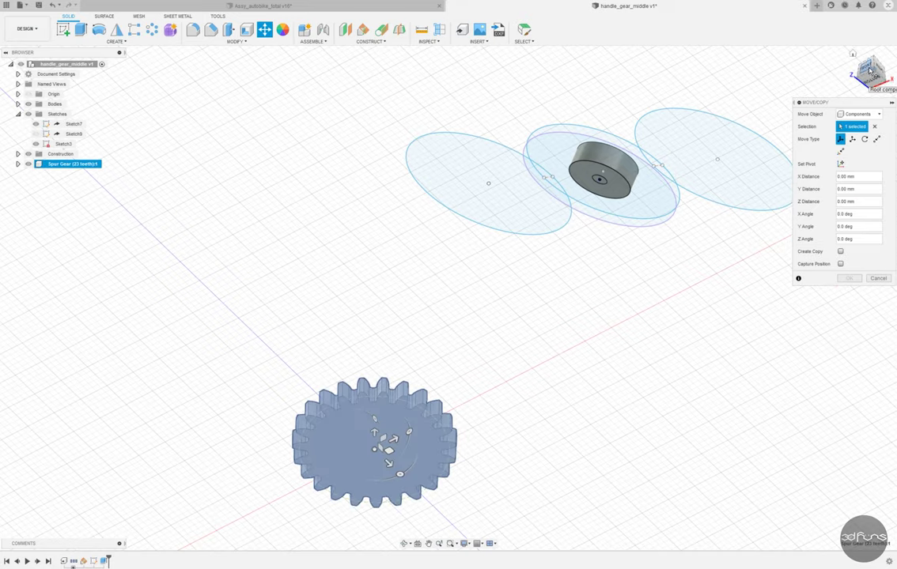
click(866, 78)
click(876, 139)
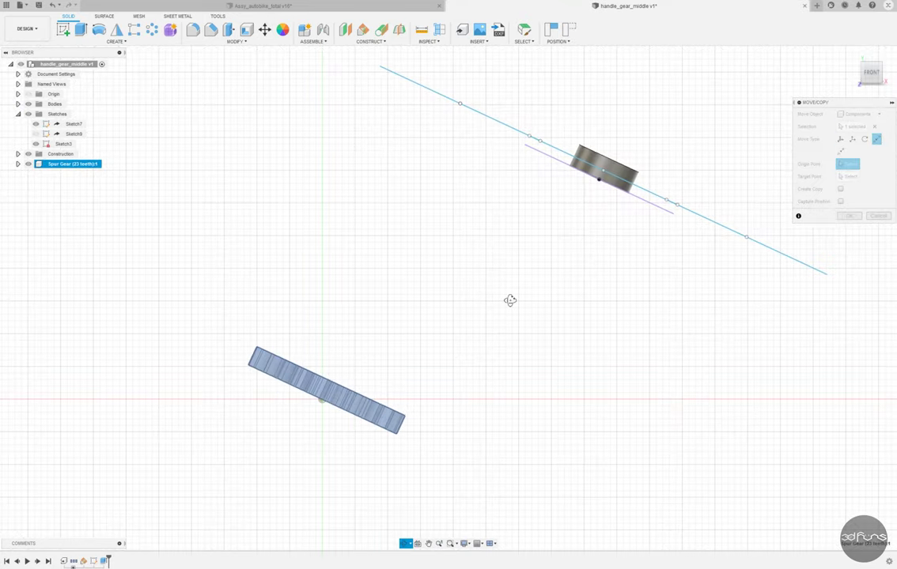
shift+middle_drag(510, 300, 302, 332)
click(302, 331)
scroll(586, 212, up, 4)
click(586, 199)
scroll(622, 334, down, 3)
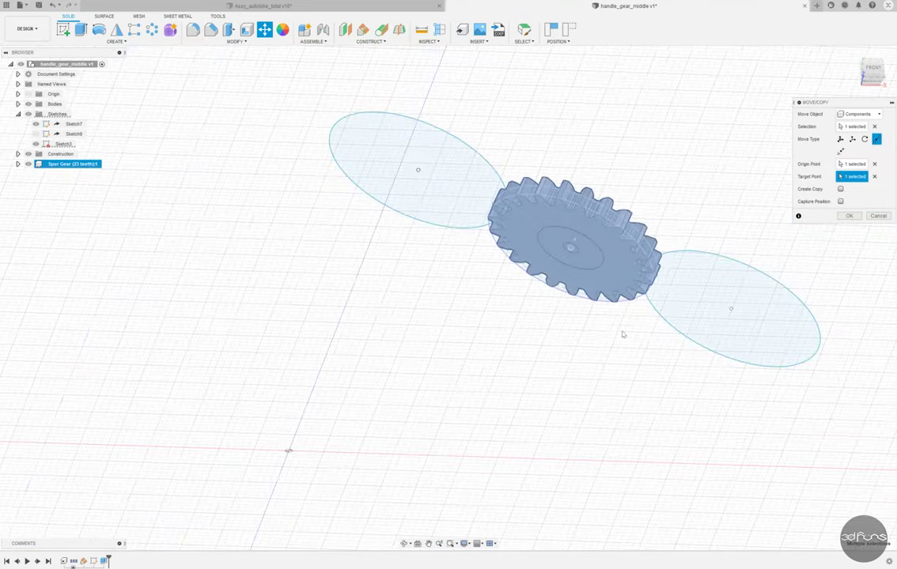
click(848, 216)
scroll(647, 190, up, 2)
Step: Combine the hub cylinder and spur gear bodies with a Join
click(235, 41)
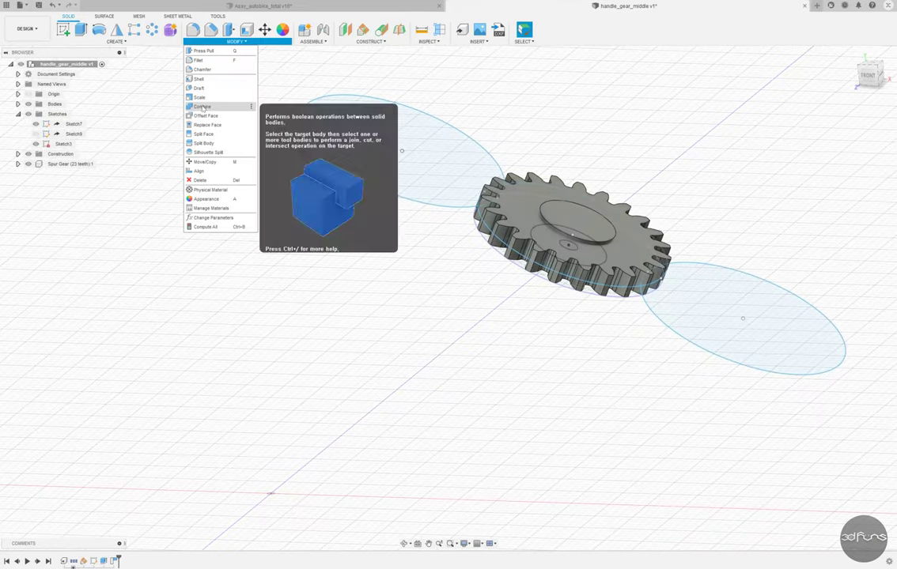
click(208, 107)
scroll(642, 227, up, 3)
click(642, 227)
click(553, 300)
key(Return)
shift+middle_drag(674, 243, 475, 198)
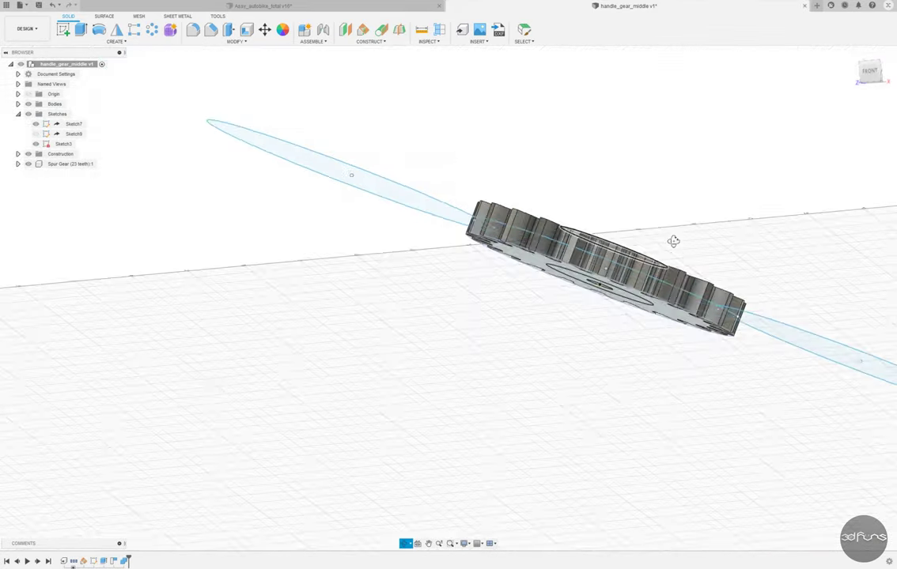
Step: Cut the small circle as a bore through all, then hide Sketch3
click(81, 31)
scroll(609, 257, up, 2)
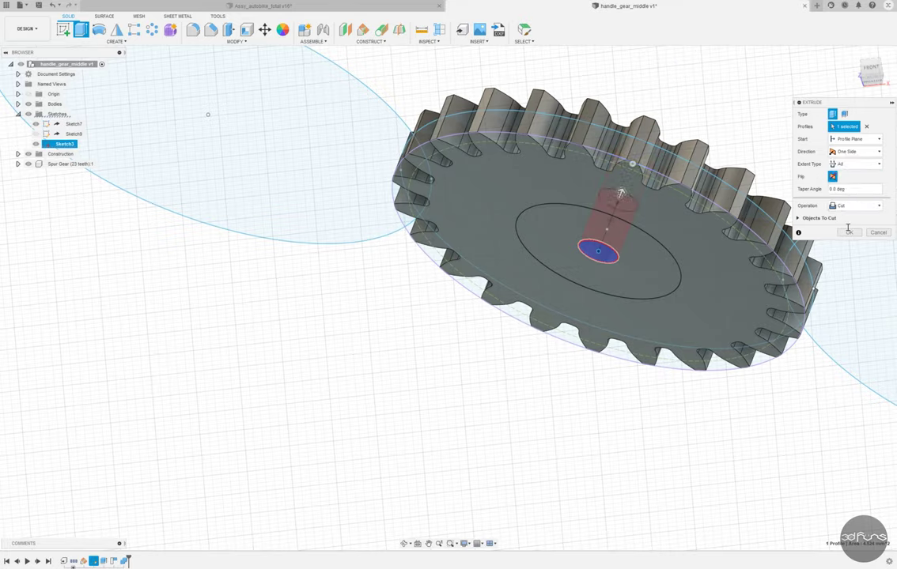
click(849, 232)
scroll(490, 371, down, 3)
shift+middle_drag(491, 371, 714, 157)
click(36, 144)
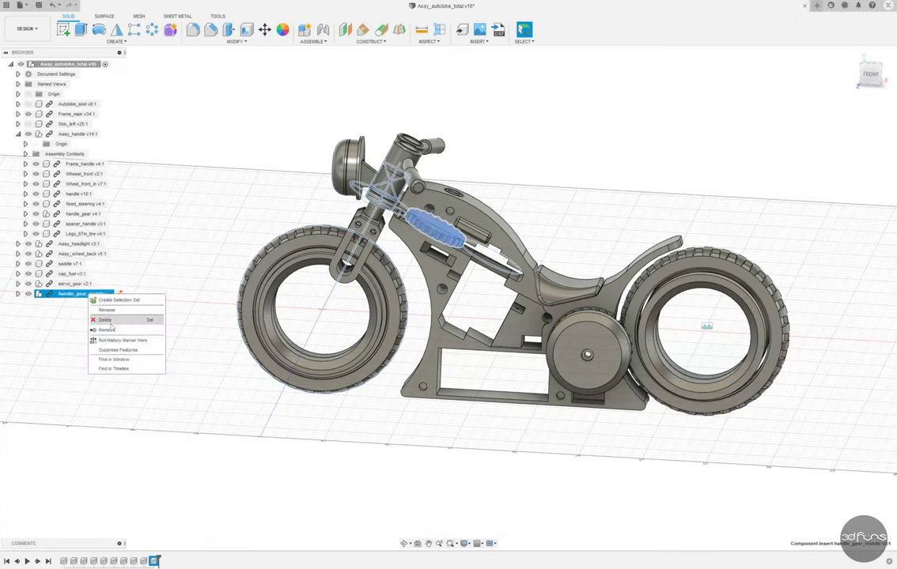
Step: Save the gear design as servo_handle_gear and show its sketches
click(74, 322)
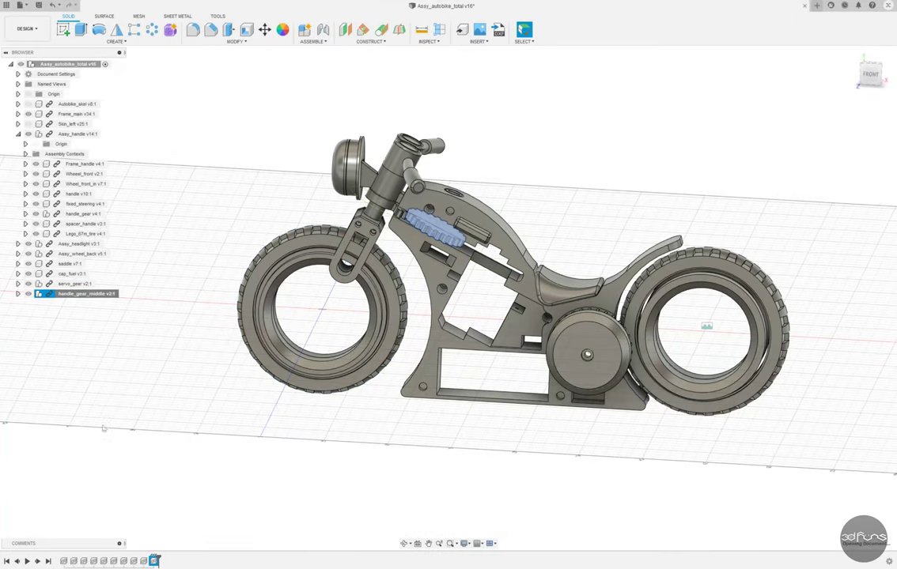
click(25, 9)
click(48, 80)
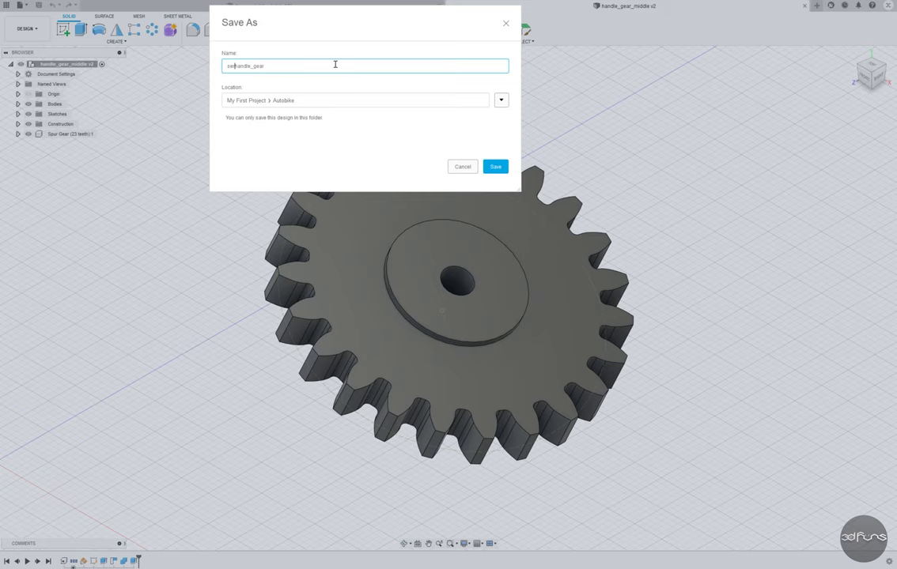
text(rvo_)
click(495, 163)
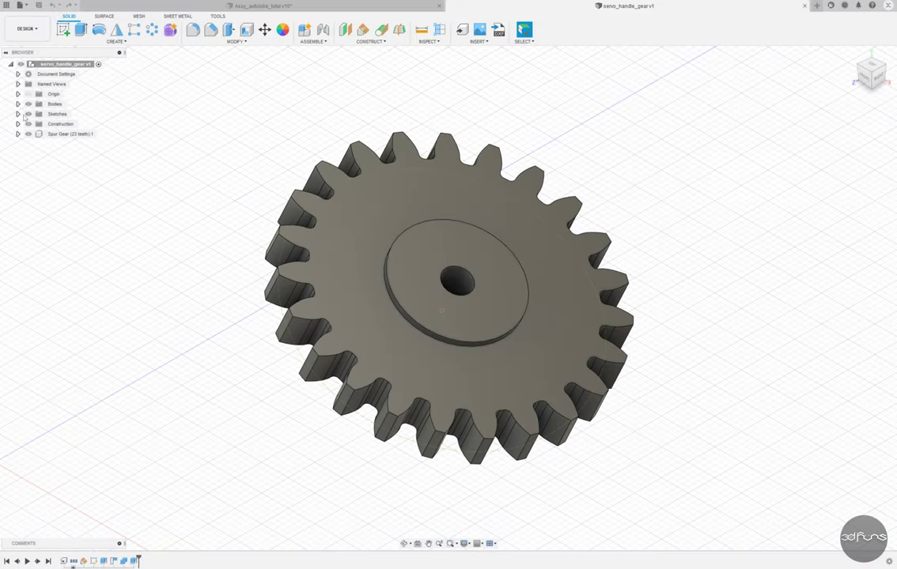
click(17, 113)
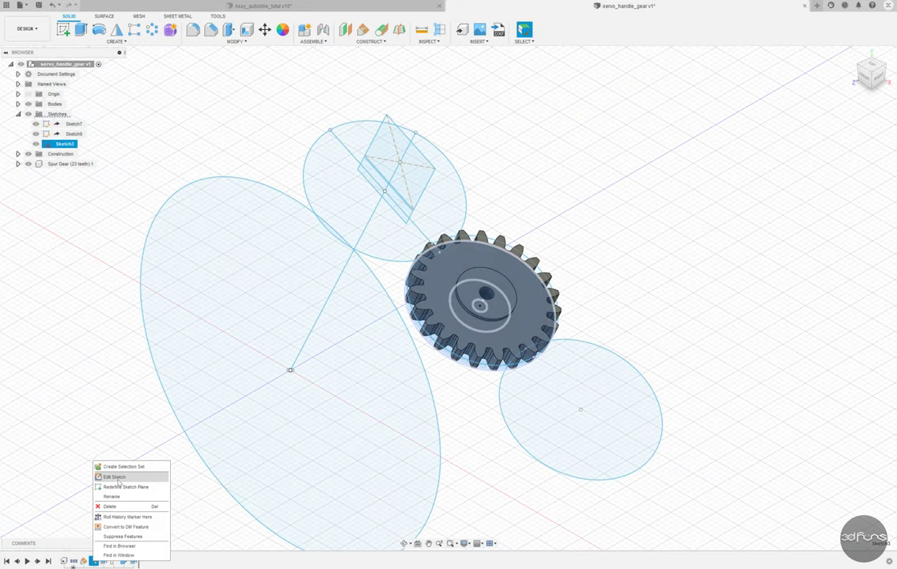
Step: Reopen the hub sketch and project the lower skeleton circle into it
click(114, 477)
click(106, 40)
click(156, 190)
click(483, 363)
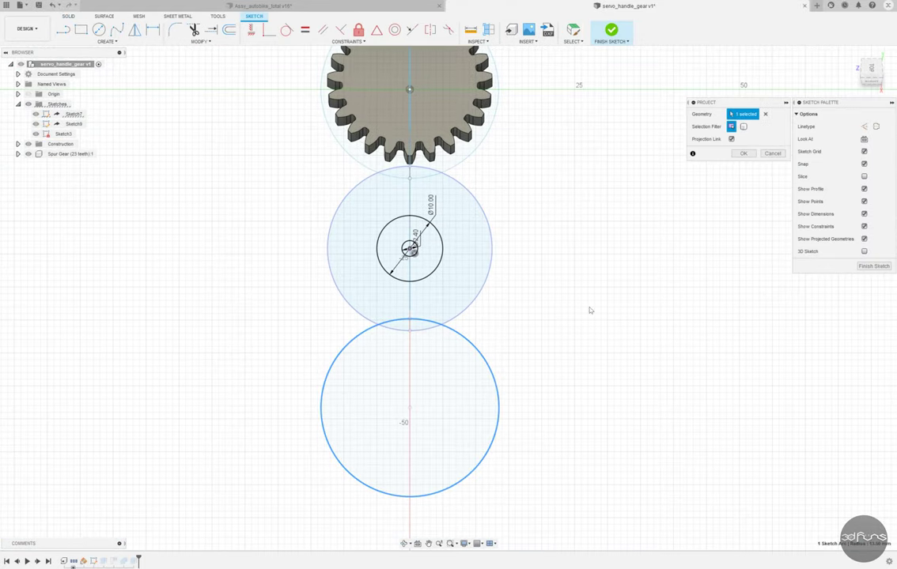
key(Return)
Step: Draw a Ø12 mm circle centred on the projected lower circle
key(c)
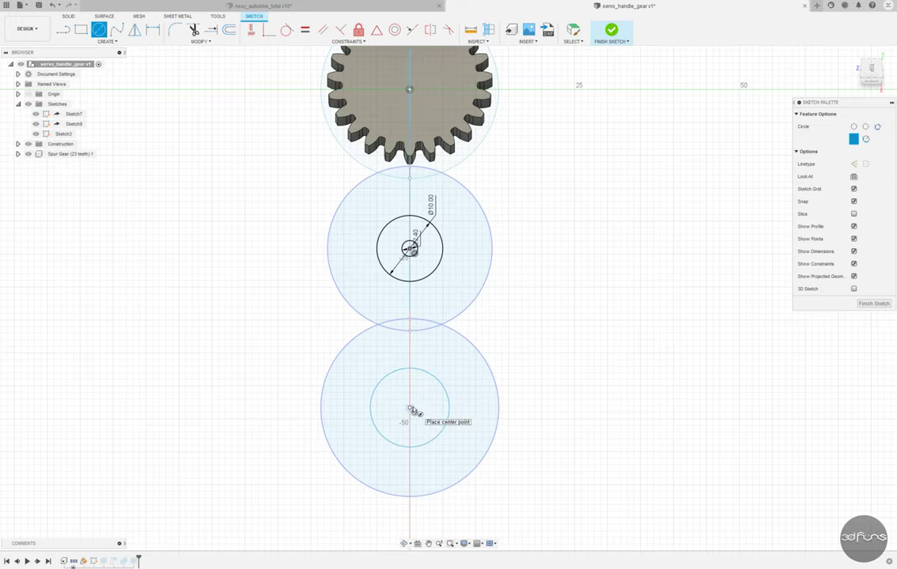
key(Escape)
click(459, 319)
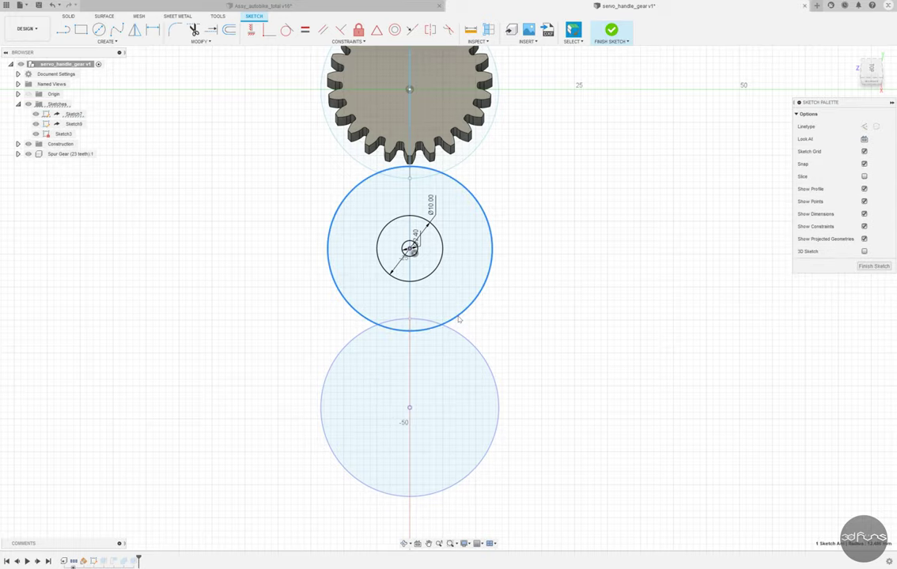
click(528, 348)
scroll(411, 249, up, 5)
scroll(446, 294, down, 2)
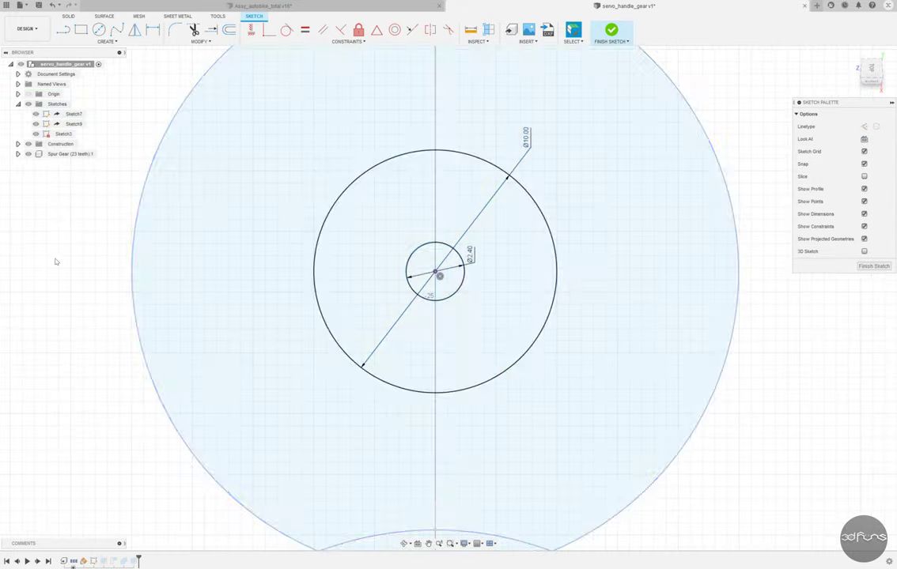
scroll(427, 233, down, 5)
click(681, 312)
key(c)
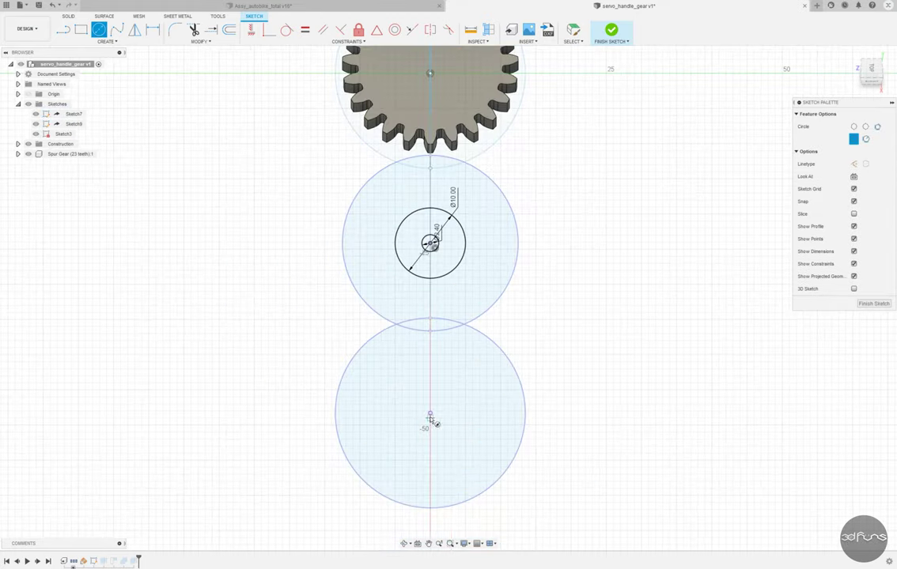
click(431, 412)
click(452, 414)
key(Escape)
Step: Add concentric Ø5.1 and Ø2.8 mm circles at the same centre and finish the sketch
key(c)
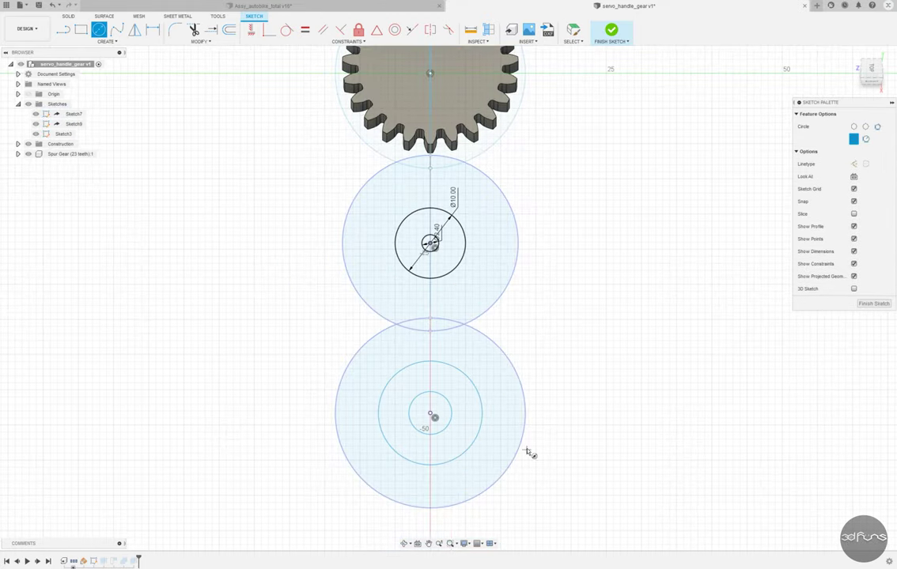
key(Escape)
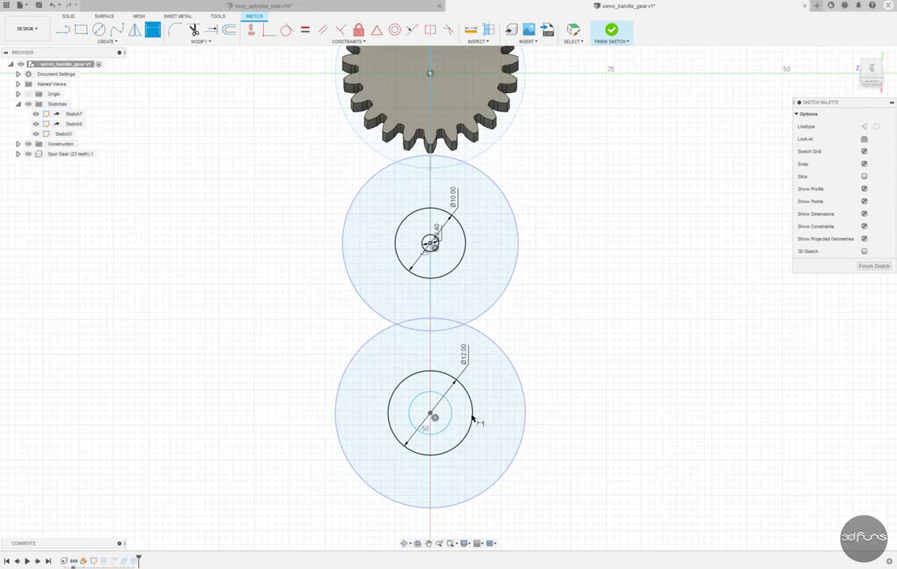
key(c)
scroll(454, 436, up, 3)
key(Escape)
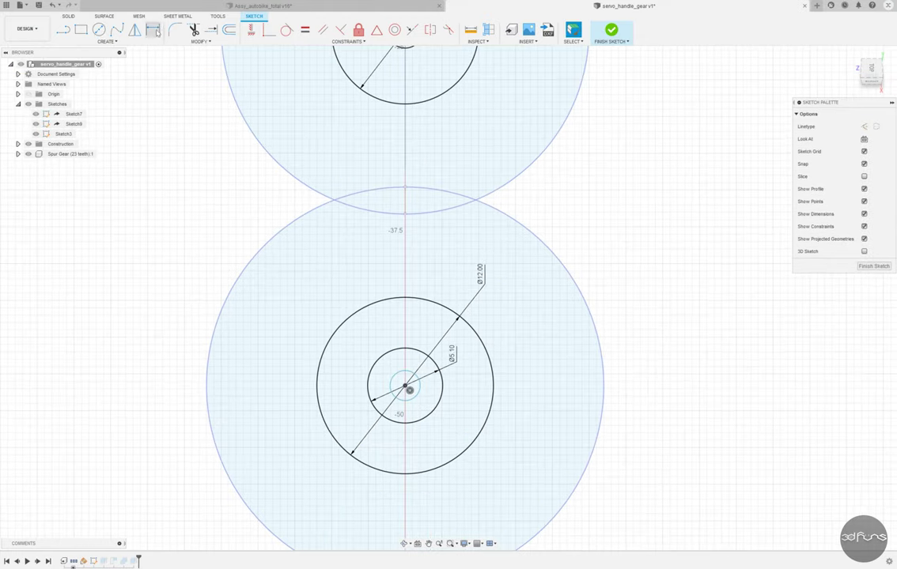
text(2.8)
key(Return)
scroll(458, 419, down, 3)
scroll(575, 247, down, 2)
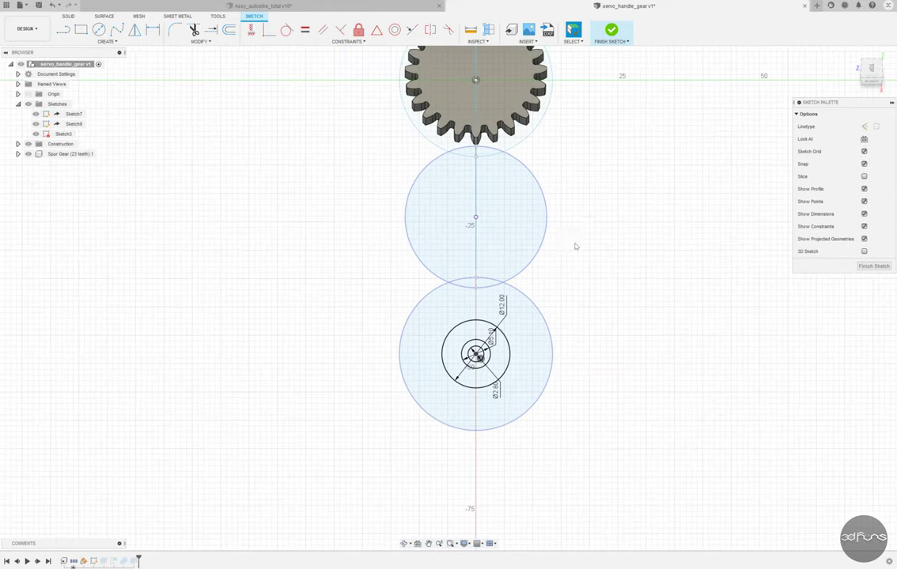
click(610, 30)
Step: Edit the hub extrude to include the new circle profiles as a fixed-distance extrusion
right_click(103, 561)
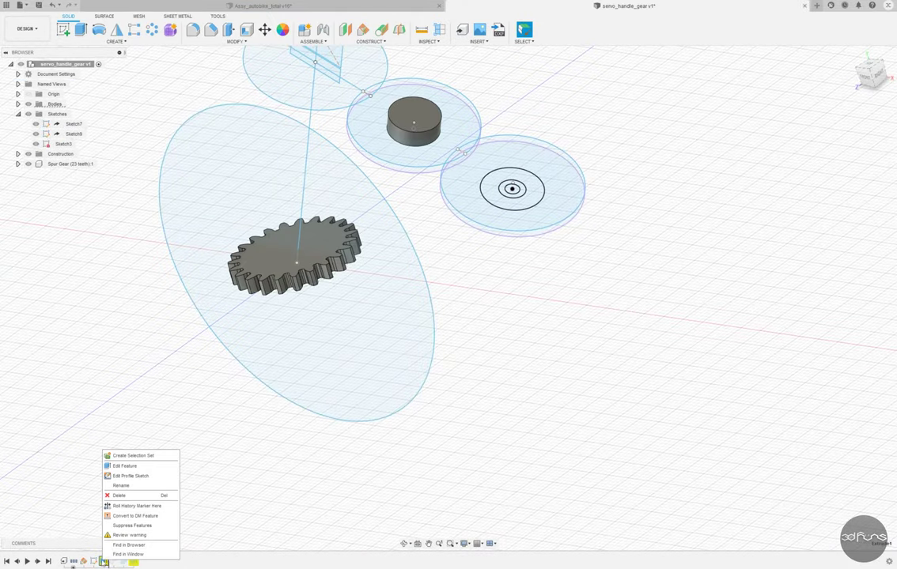
click(122, 414)
scroll(536, 262, up, 2)
click(64, 134)
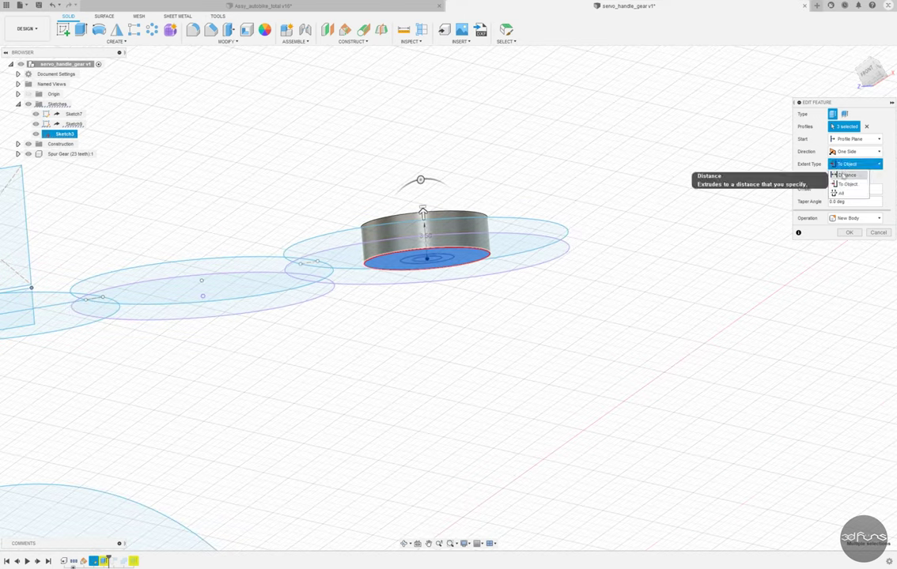
click(843, 175)
click(839, 220)
mouse_move(630, 200)
shift+middle_down()
mouse_move(623, 227)
mouse_move(510, 352)
shift+middle_up()
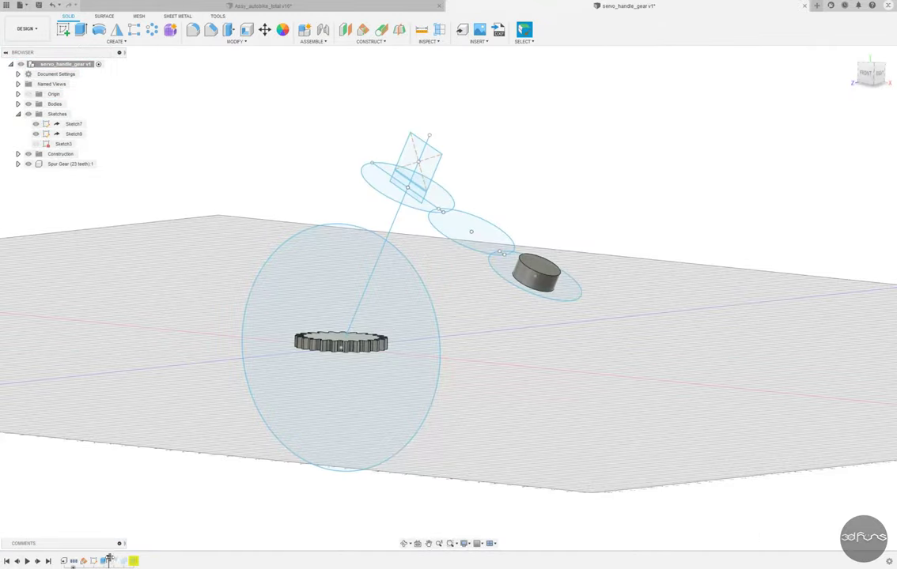
Step: Edit the Move feature so the spur gear's centre snaps to the hub's top centre
drag(109, 560, 115, 562)
click(139, 497)
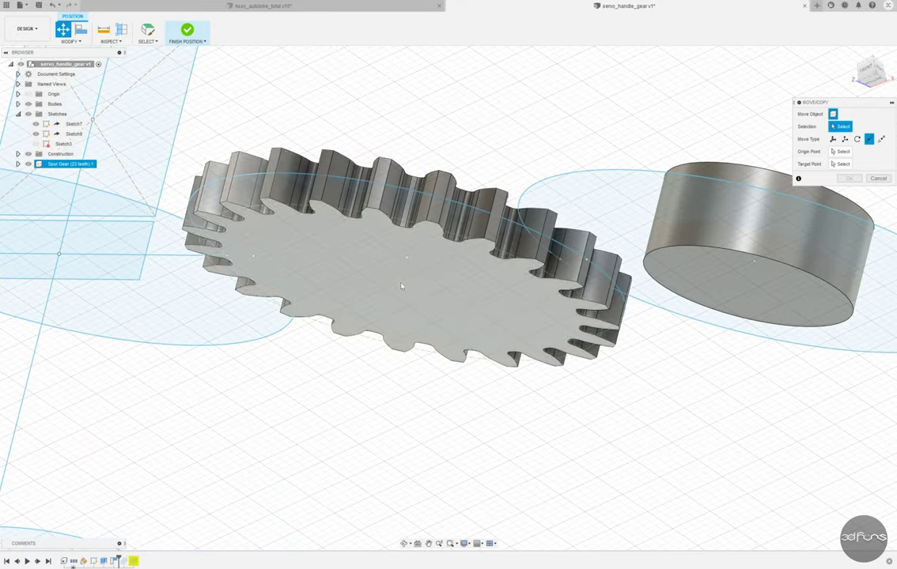
click(72, 163)
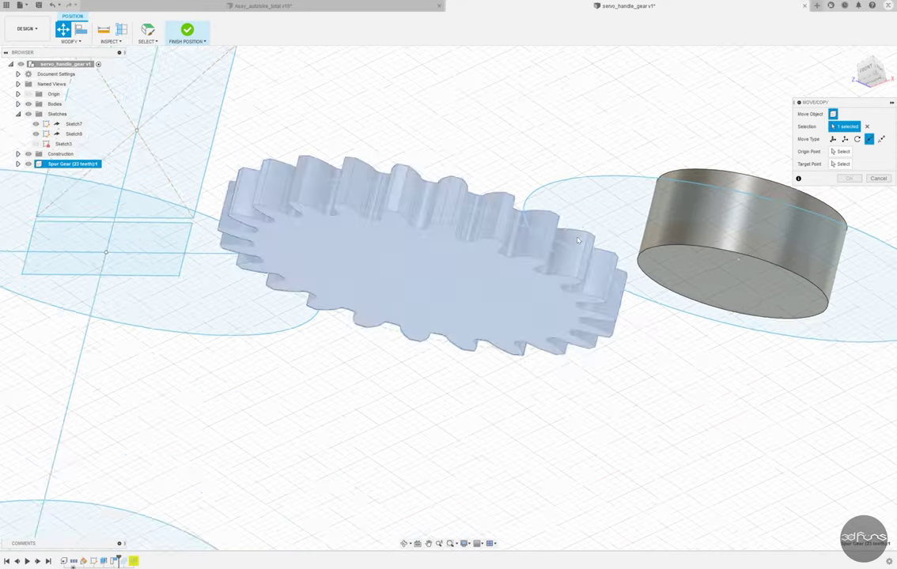
scroll(548, 257, down, 5)
click(466, 256)
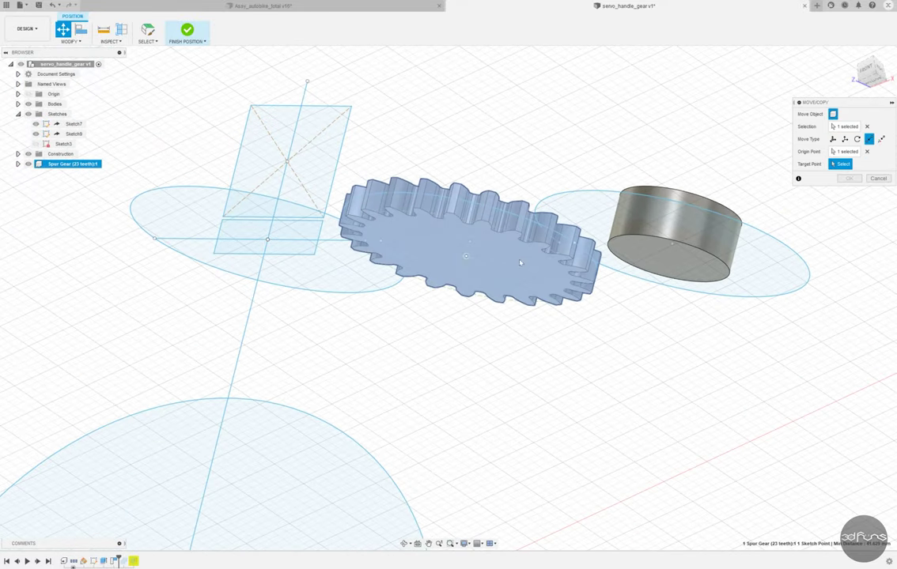
click(672, 244)
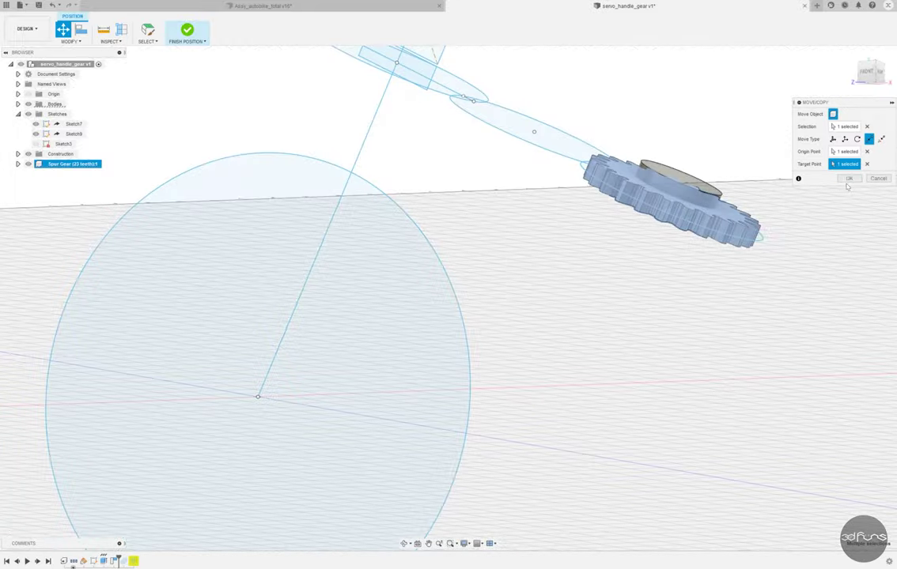
click(847, 180)
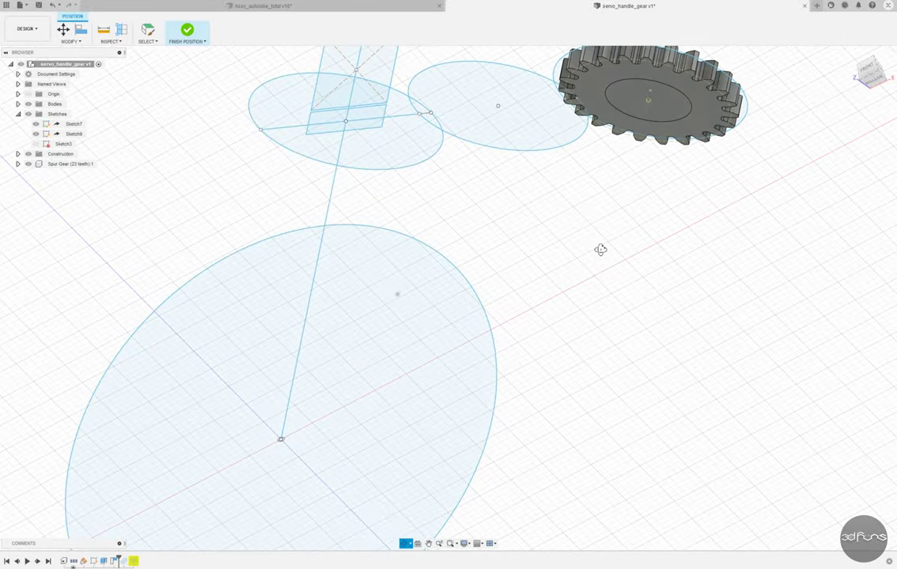
click(188, 33)
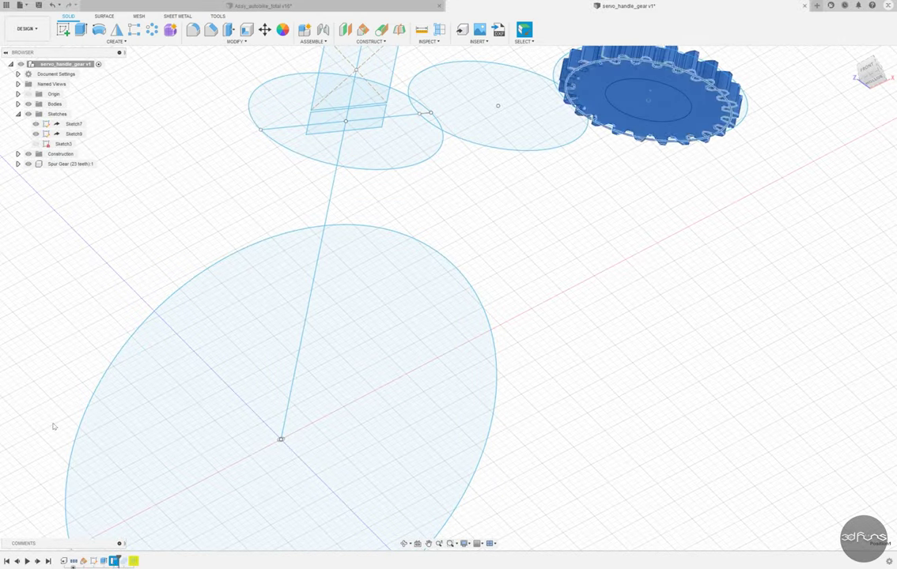
mouse_move(109, 496)
shift+middle_down()
mouse_move(612, 383)
mouse_move(525, 32)
shift+middle_up()
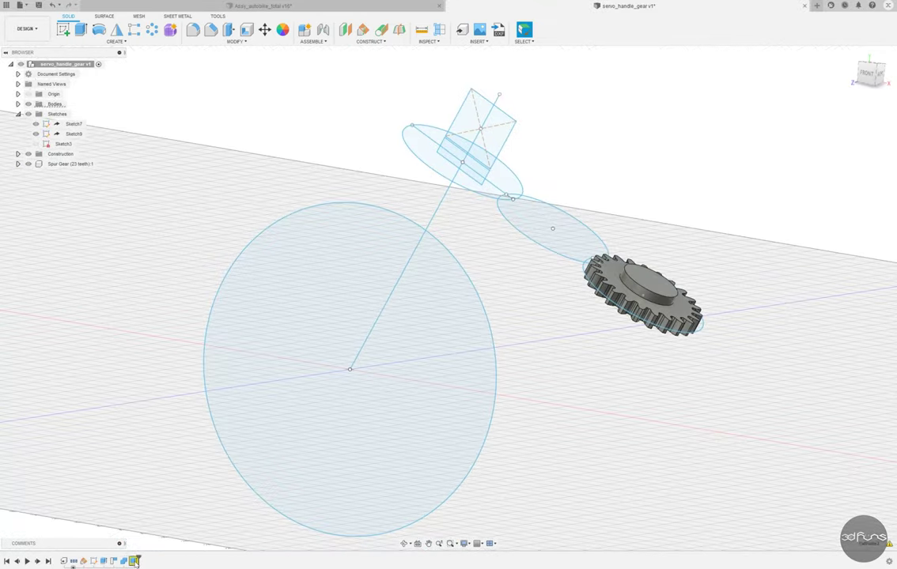
Step: Cut the centre bore through the gear and hub, then hide the sketches
right_click(135, 561)
click(162, 466)
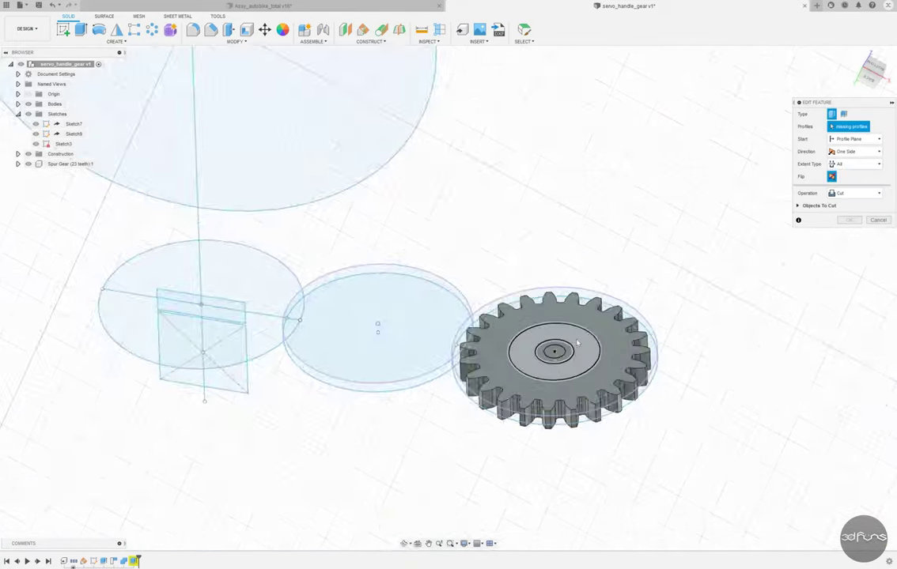
click(537, 364)
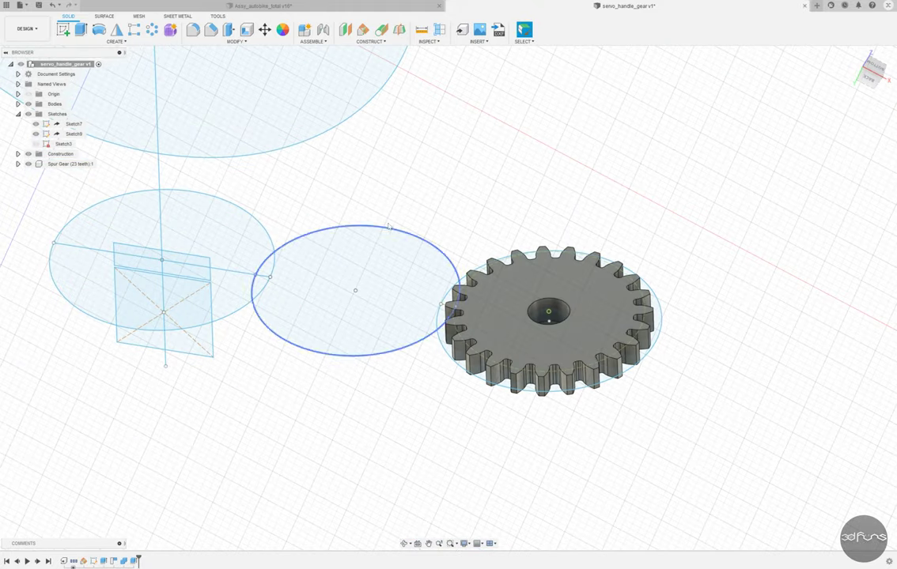
key(e)
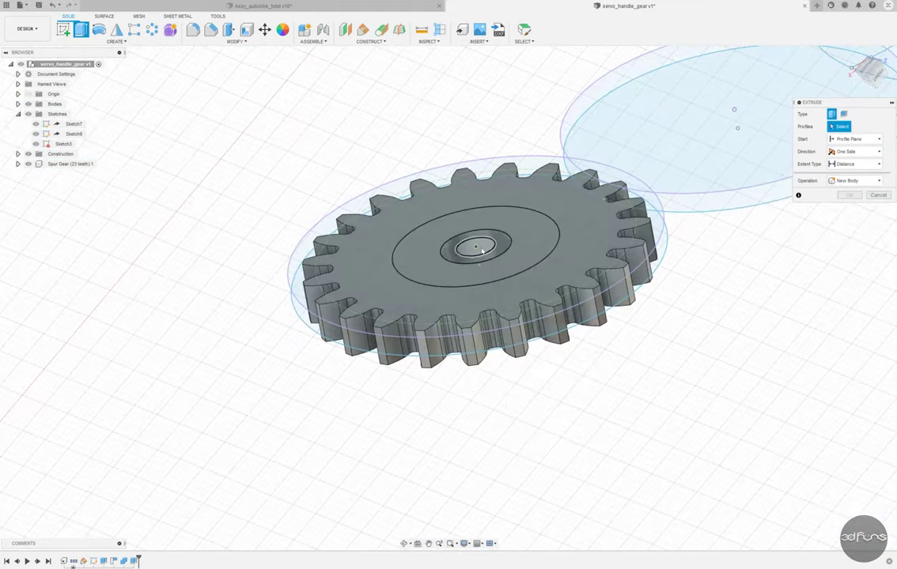
click(482, 251)
key(Return)
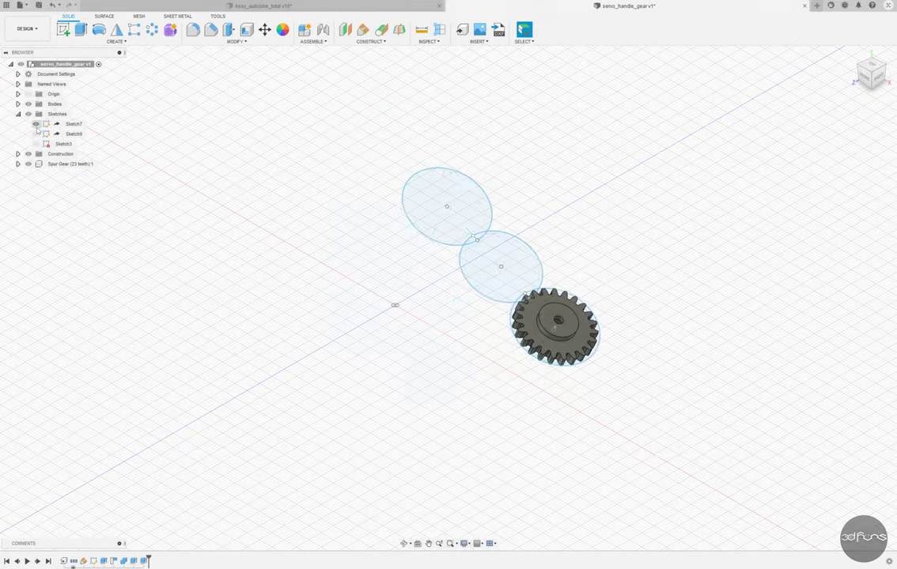
click(36, 124)
key(F6)
Step: Save servo_handle_gear and place it in Assy_autobike_total, which saves as v17
key(ctrl+s)
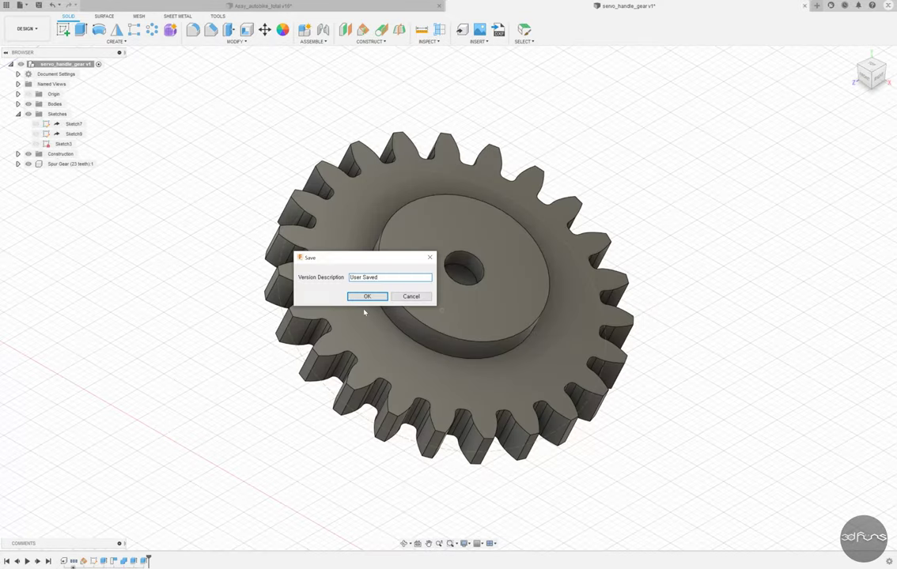
key(Return)
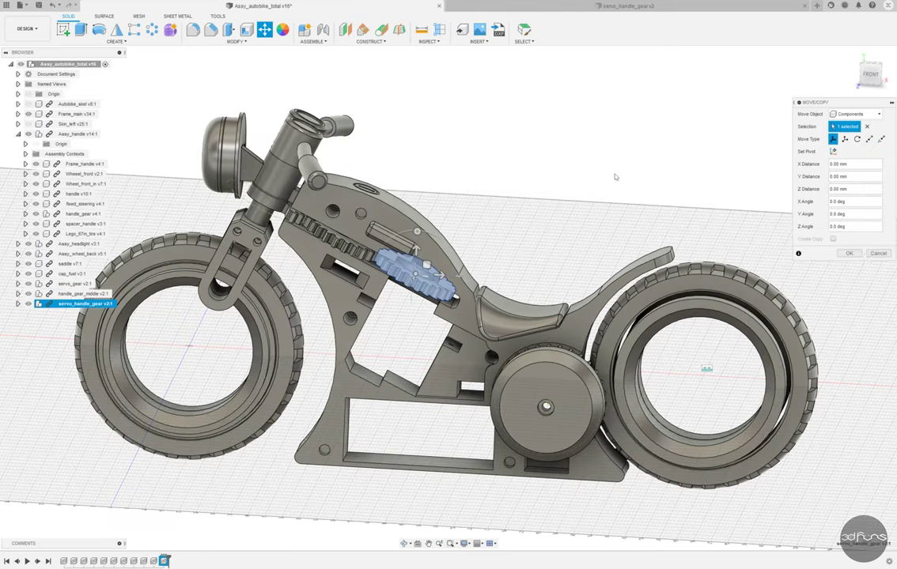
key(Return)
mouse_move(591, 147)
shift+middle_down()
mouse_move(590, 160)
mouse_move(377, 299)
shift+middle_up()
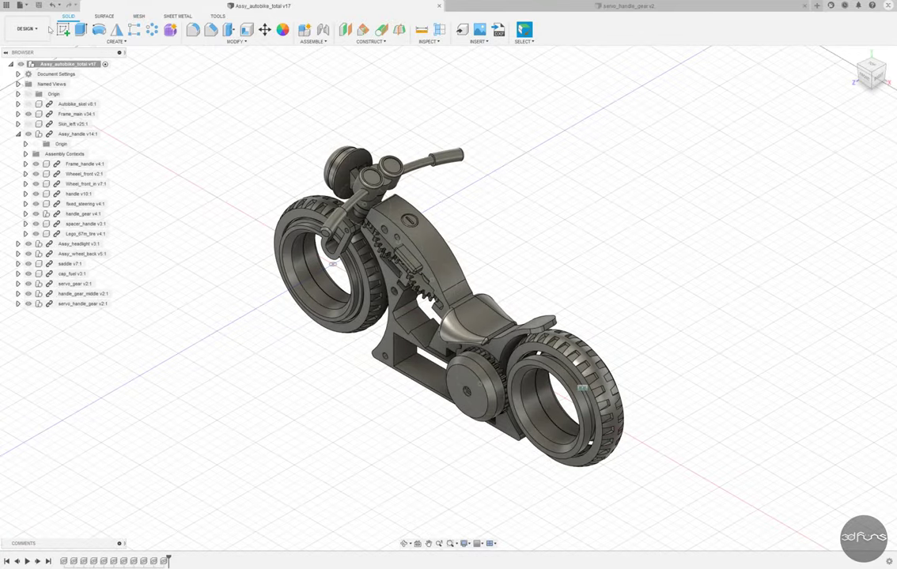